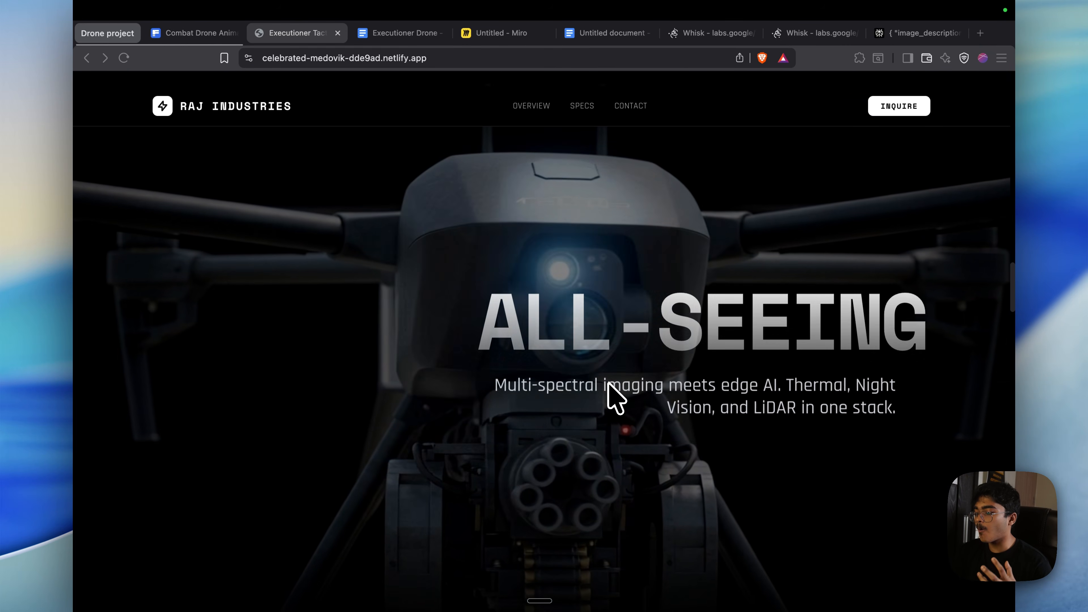
Scroll through the live Executioner Tactical drone page to review its sections.
scroll(609, 383, "down", 10)
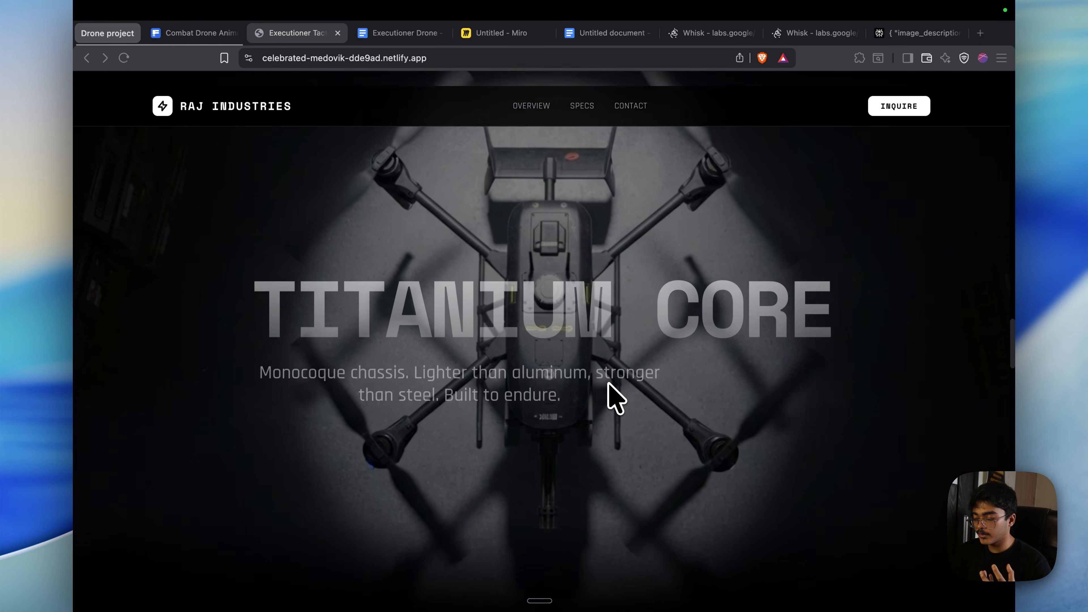
scroll(616, 398, "down", 10)
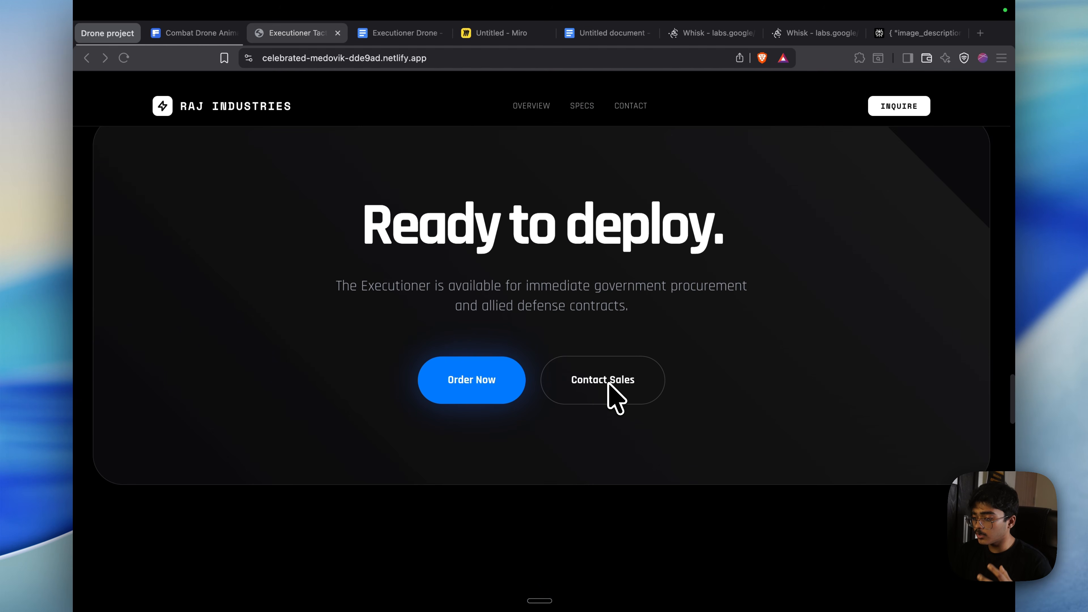
scroll(616, 399, "down", 15)
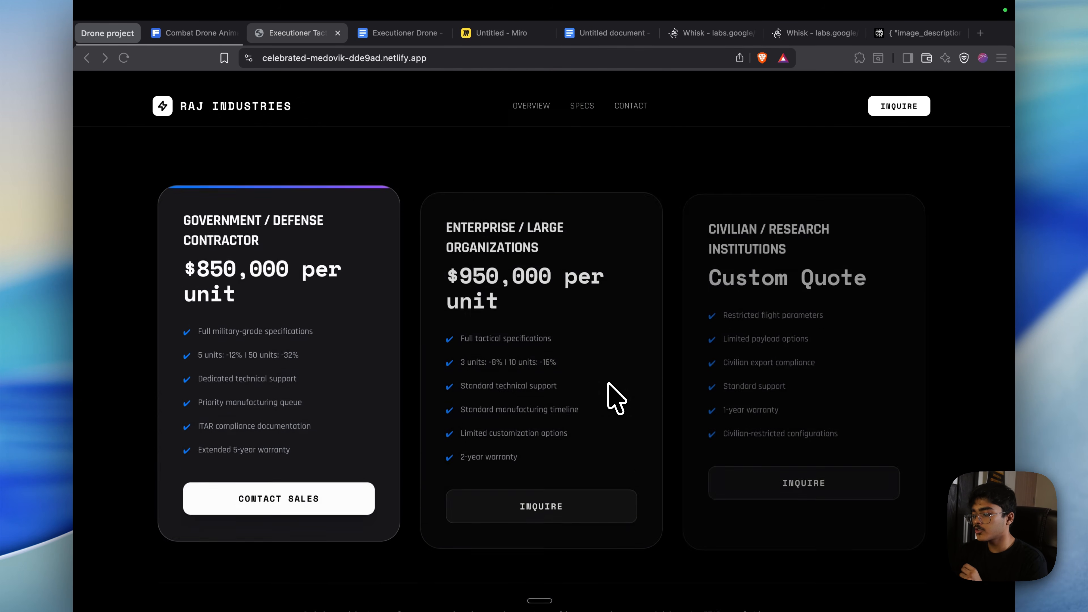
scroll(616, 399, "down", 5)
scroll(616, 399, "up", 15)
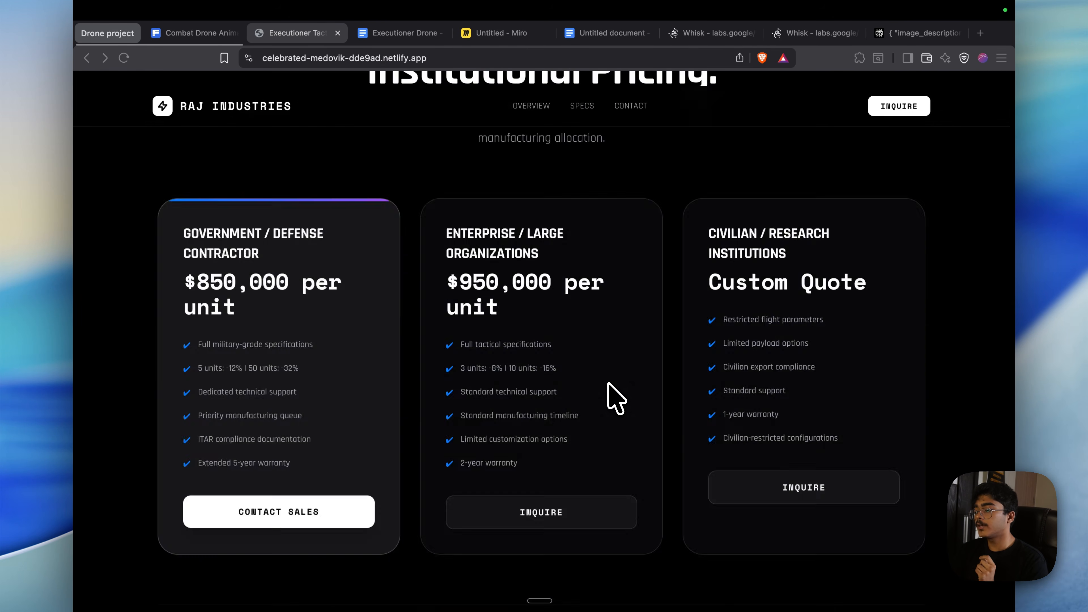
scroll(616, 399, "up", 20)
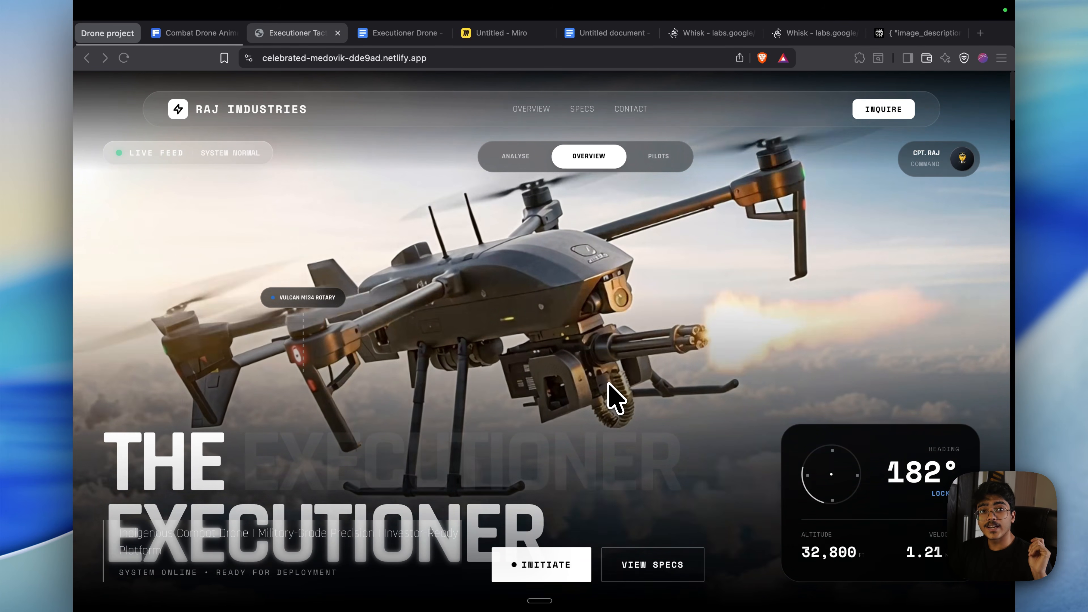
scroll(845, 381, "down", 2)
scroll(845, 382, "down", 15)
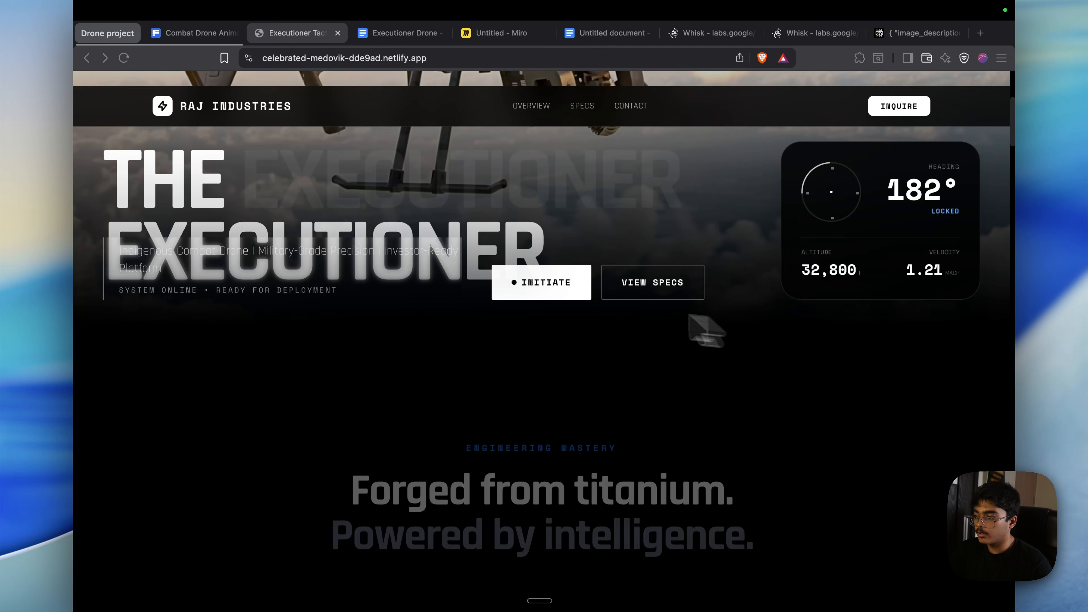
scroll(578, 243, "up", 5)
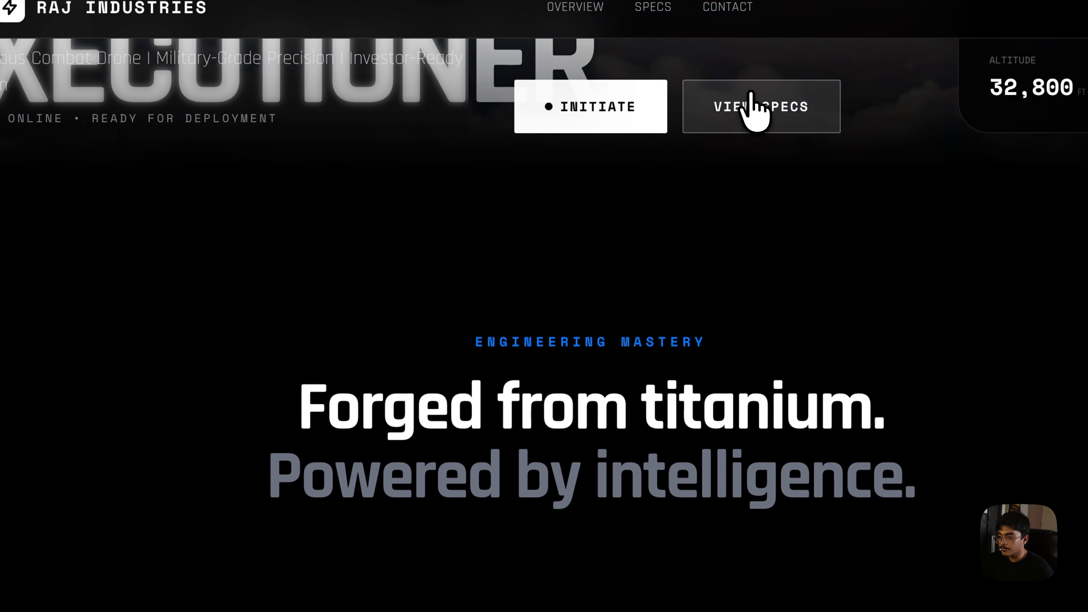
Show the drone's Weapons Systems and Autonomy & AI specifications, then return to the top hero.
left_click(720, 130)
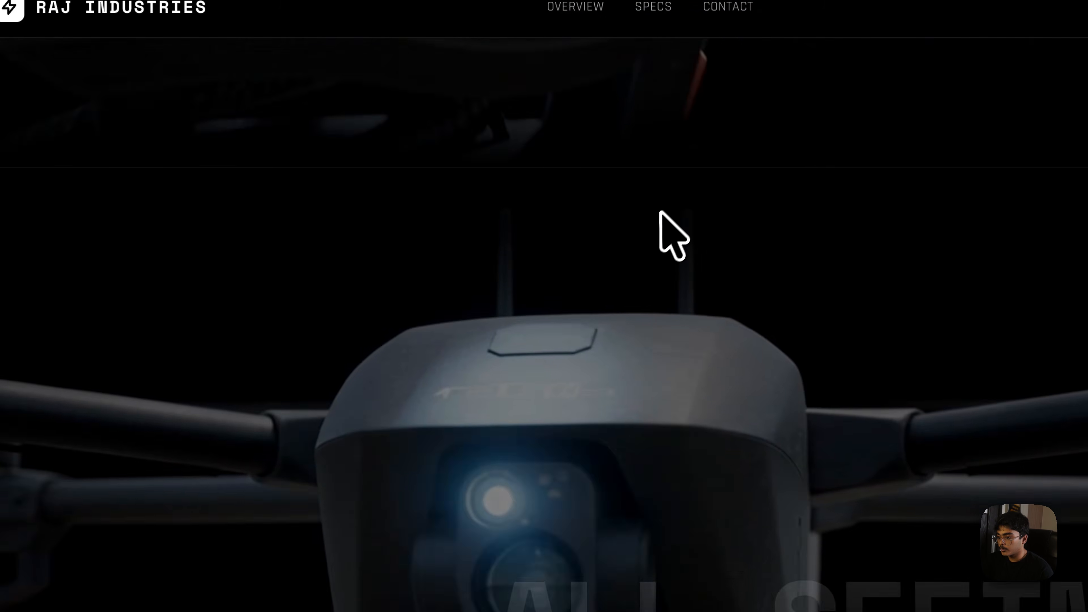
scroll(660, 212, "down", 20)
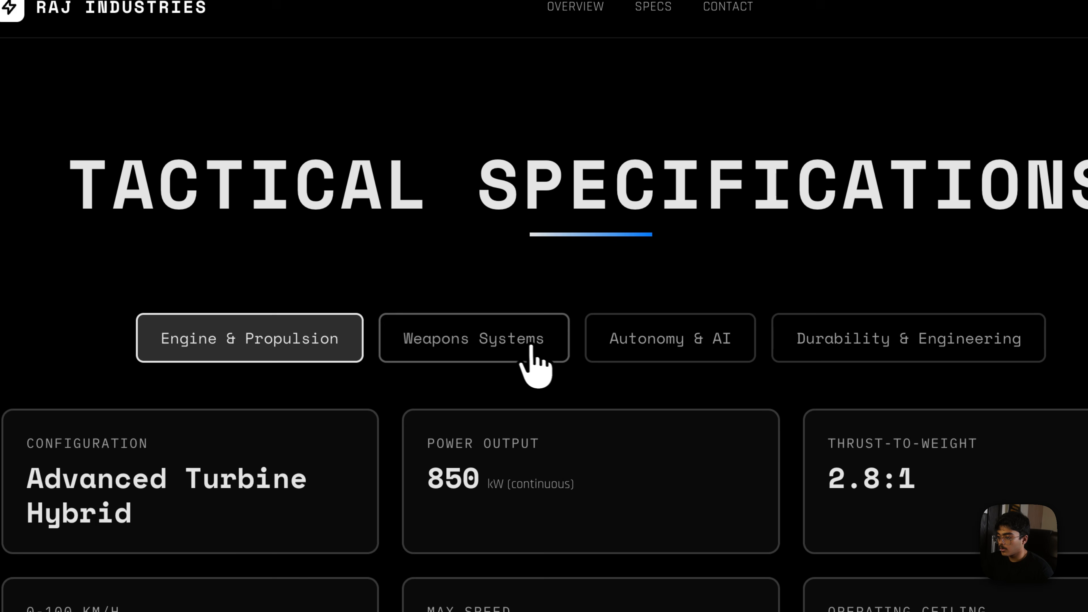
left_click(532, 351)
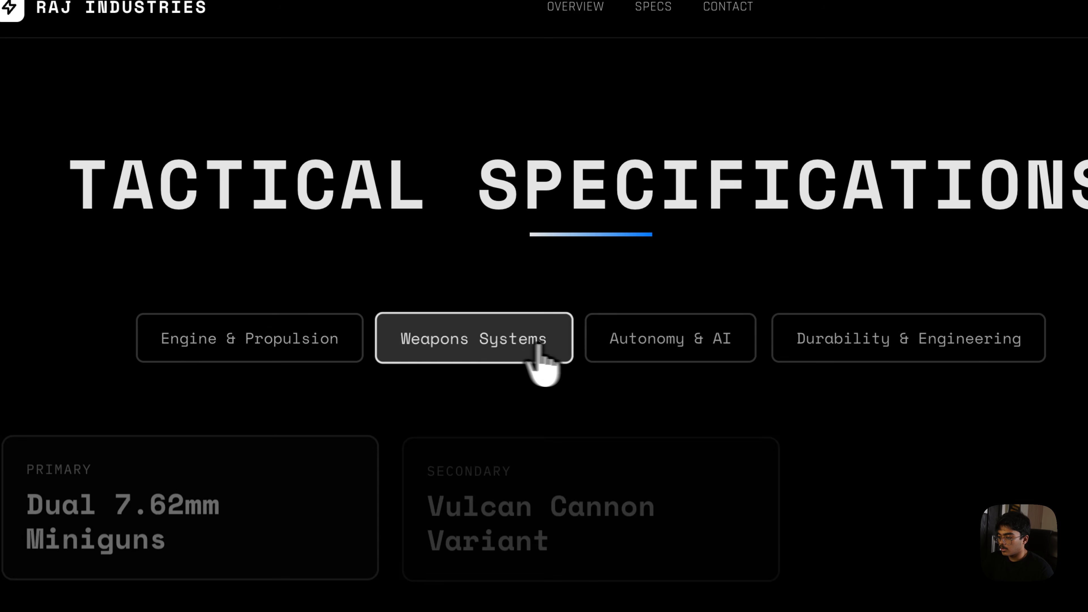
scroll(385, 411, "down", 5)
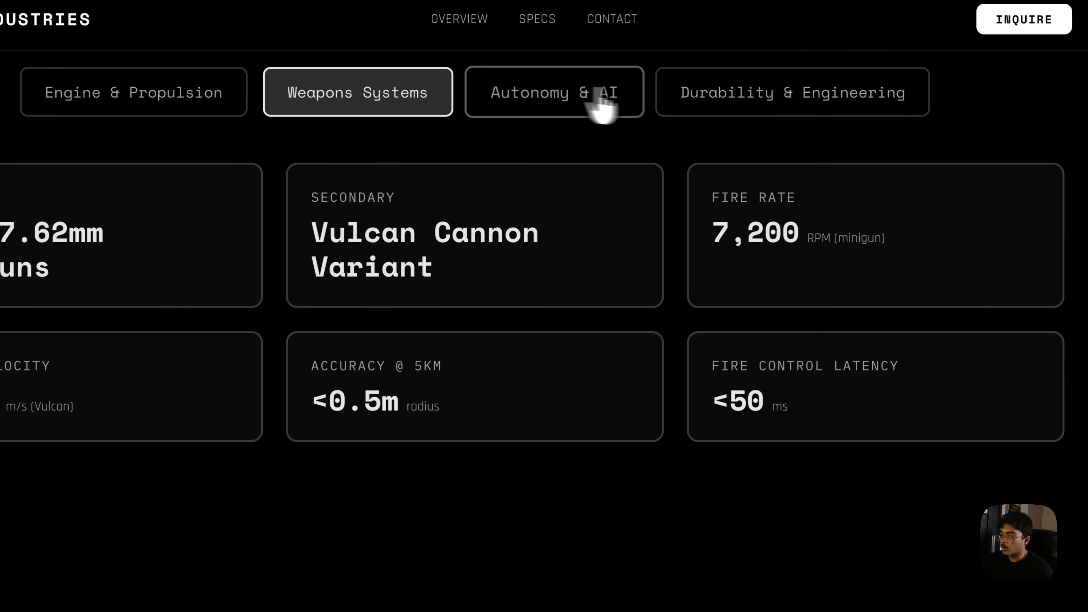
left_click(718, 96)
scroll(778, 206, "down", 20)
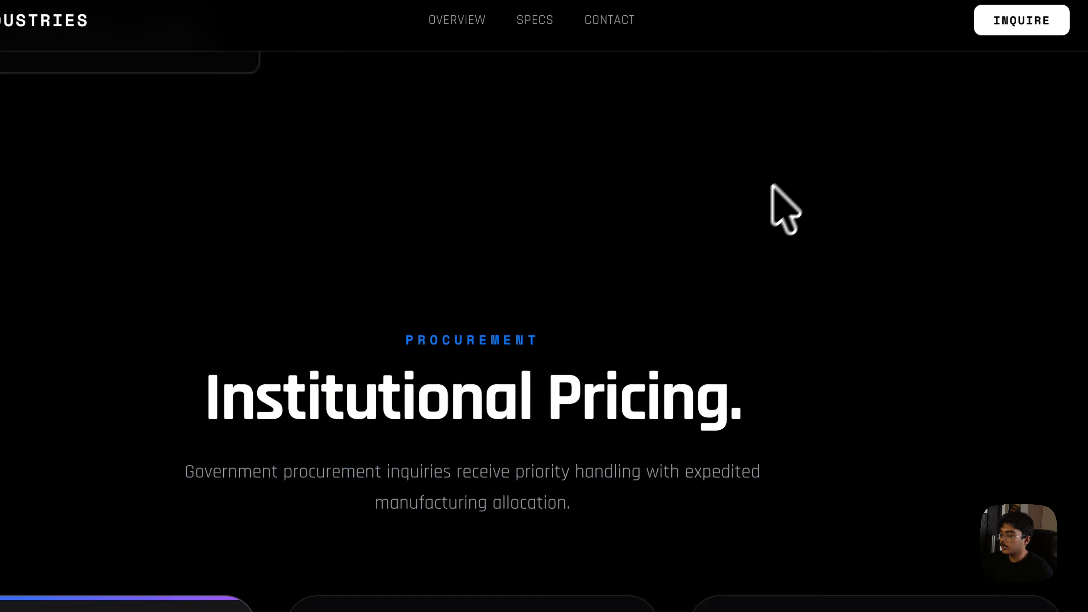
scroll(543, 301, "up", 20)
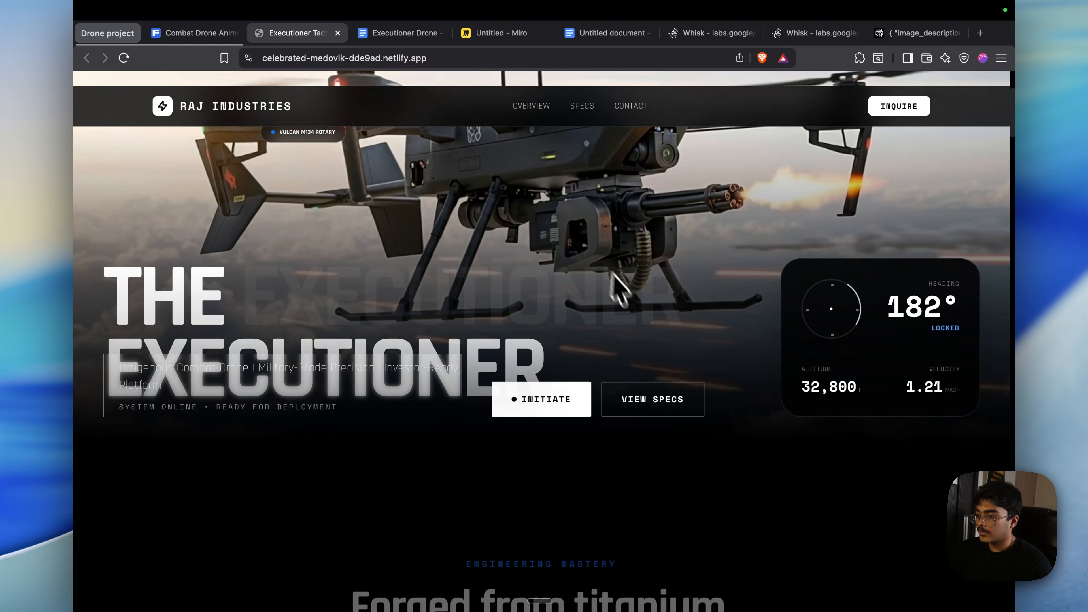
scroll(600, 300, "up", 4)
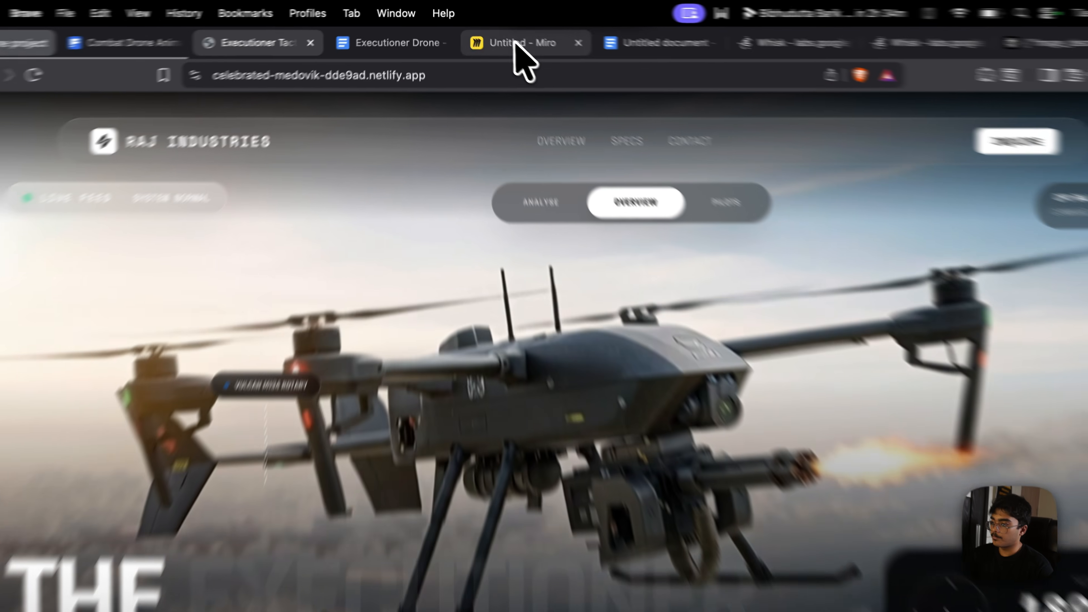
Reposition the Google Whisk, Freepik and Netlify for Deployment boxes on the Miro workflow board.
left_click(508, 33)
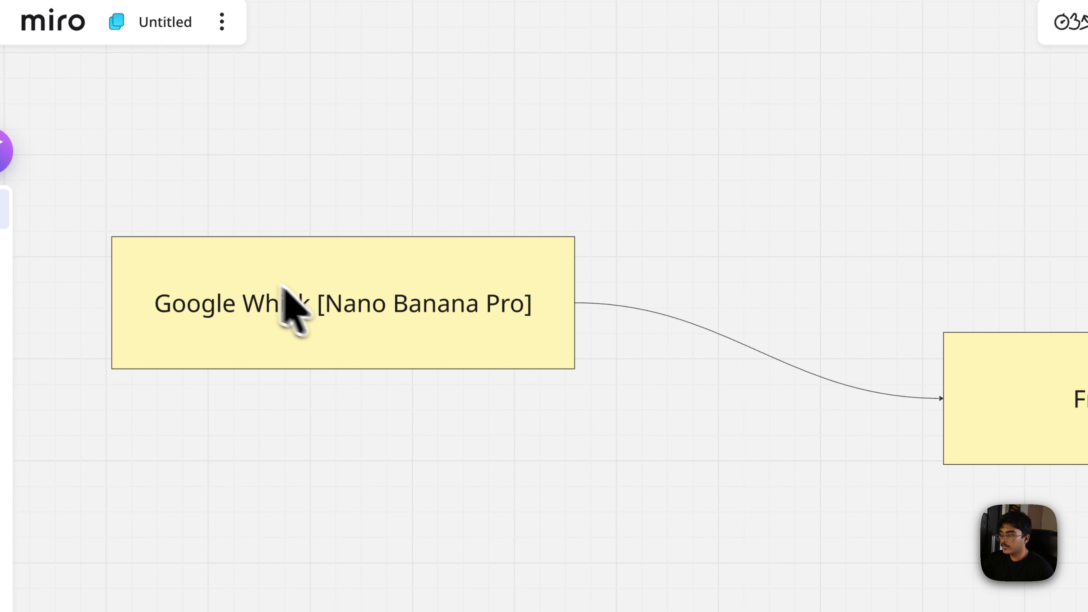
left_click_drag(289, 300, 286, 144)
left_click_drag(1037, 394, 1026, 206)
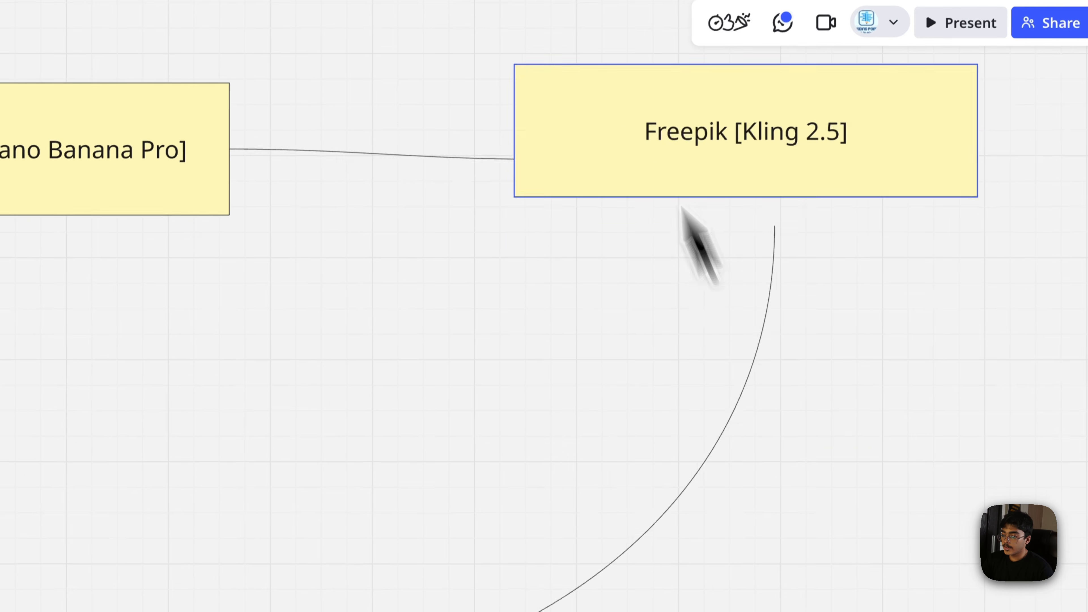
left_click_drag(683, 210, 612, 323)
left_click(340, 521)
left_click_drag(449, 336, 414, 270)
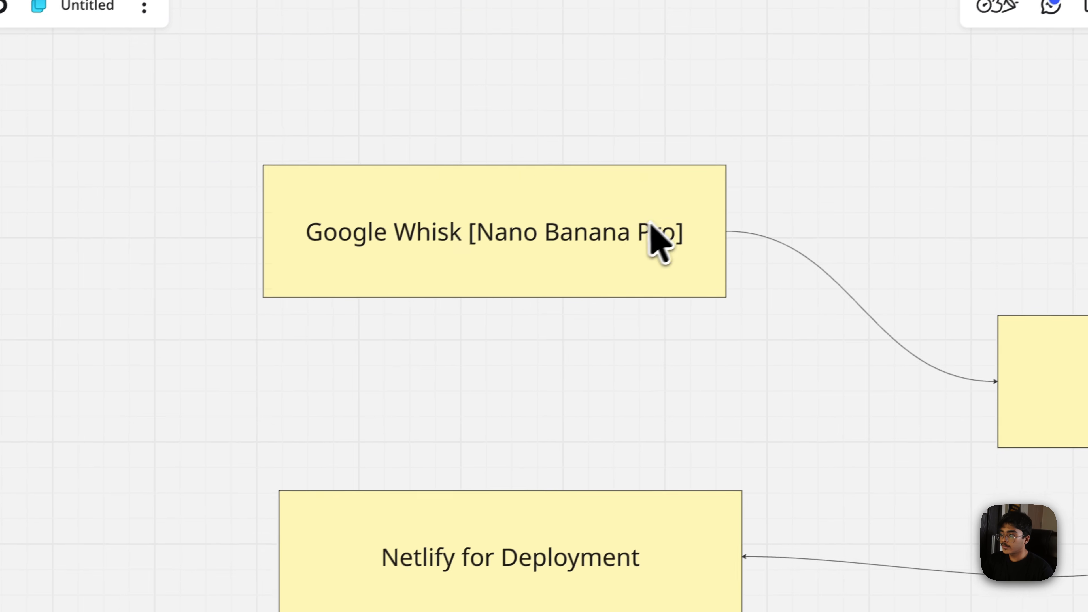
left_click(449, 36)
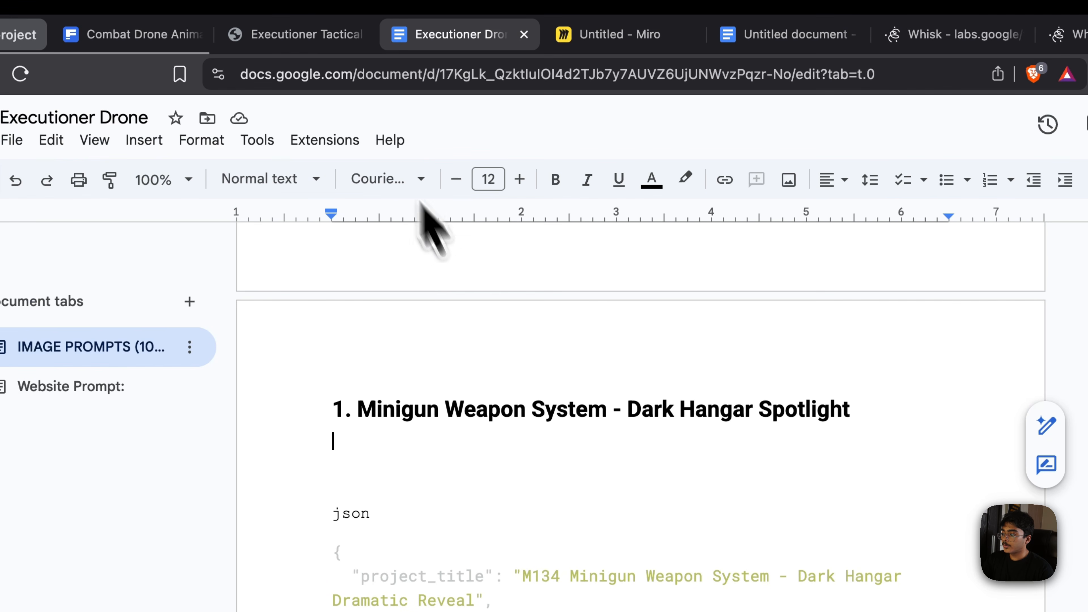
left_click(537, 403)
scroll(537, 403, "down", 20)
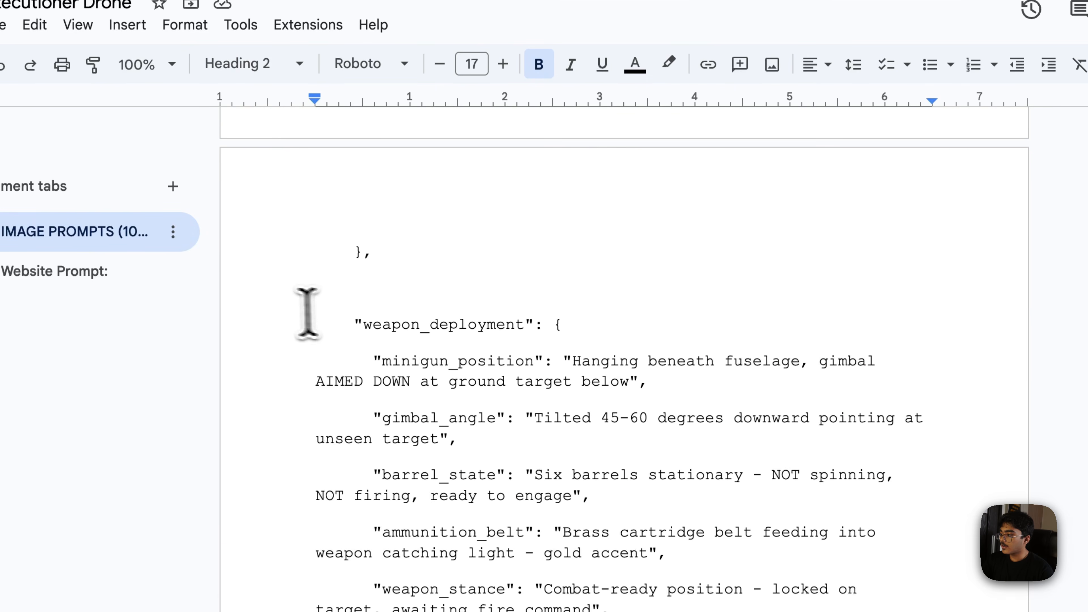
left_click(86, 273)
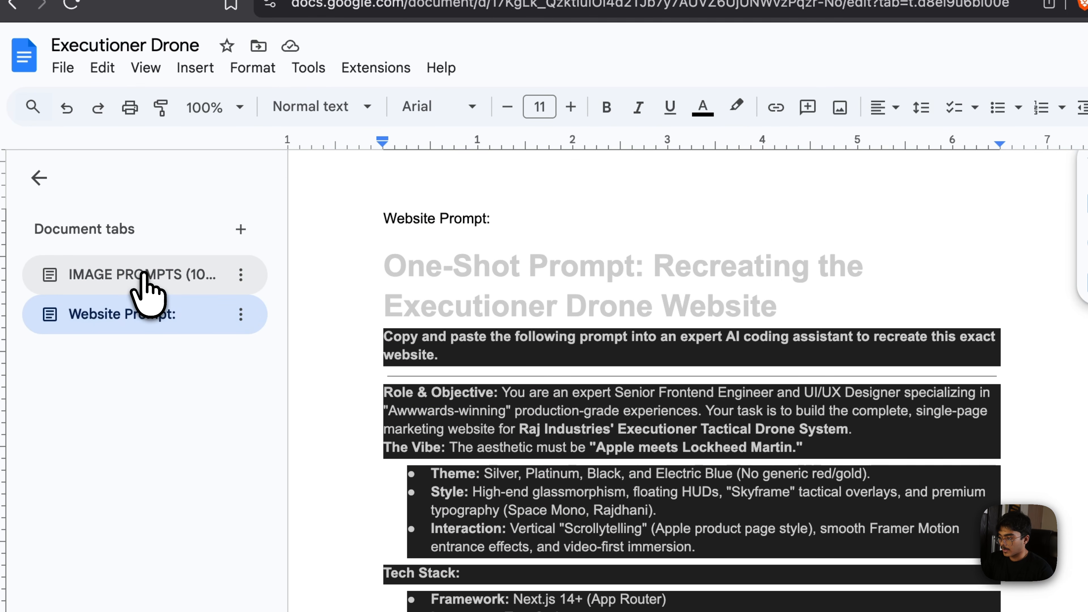
left_click(144, 276)
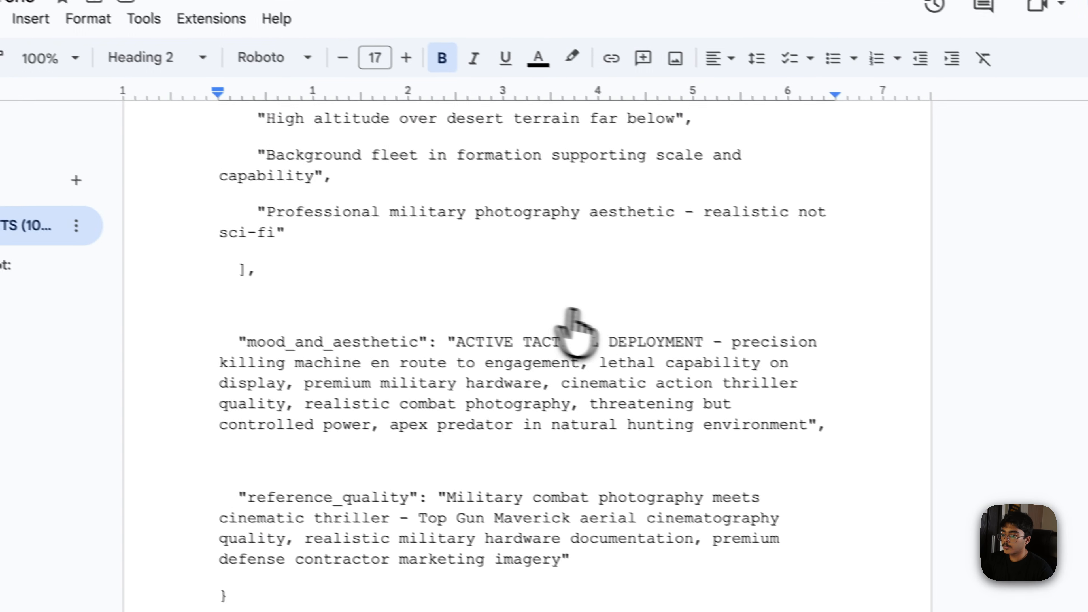
scroll(810, 384, "down", 10)
scroll(634, 339, "down", 15)
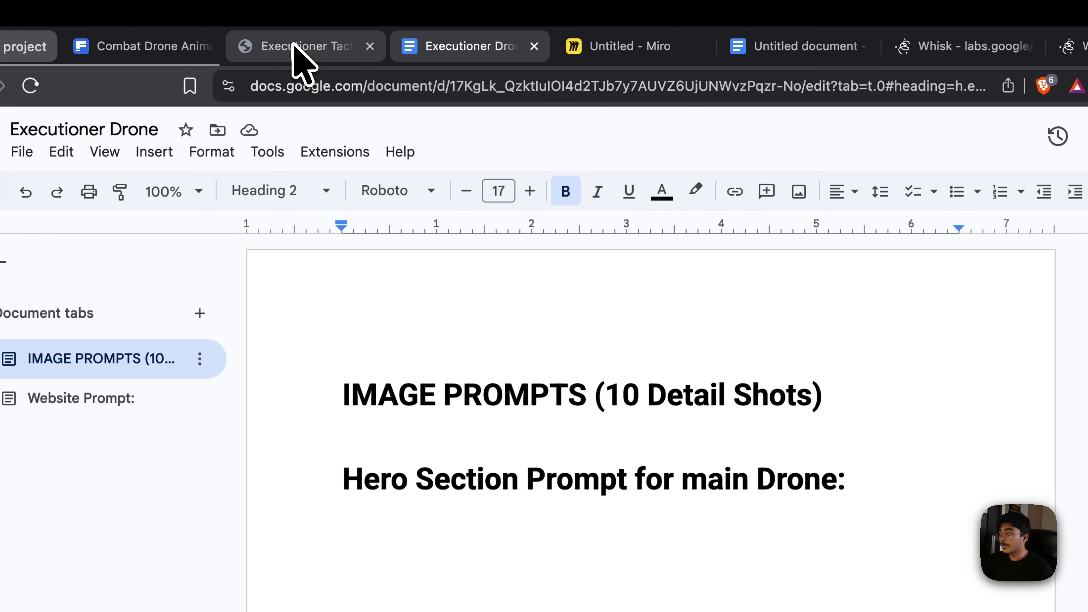
left_click(293, 43)
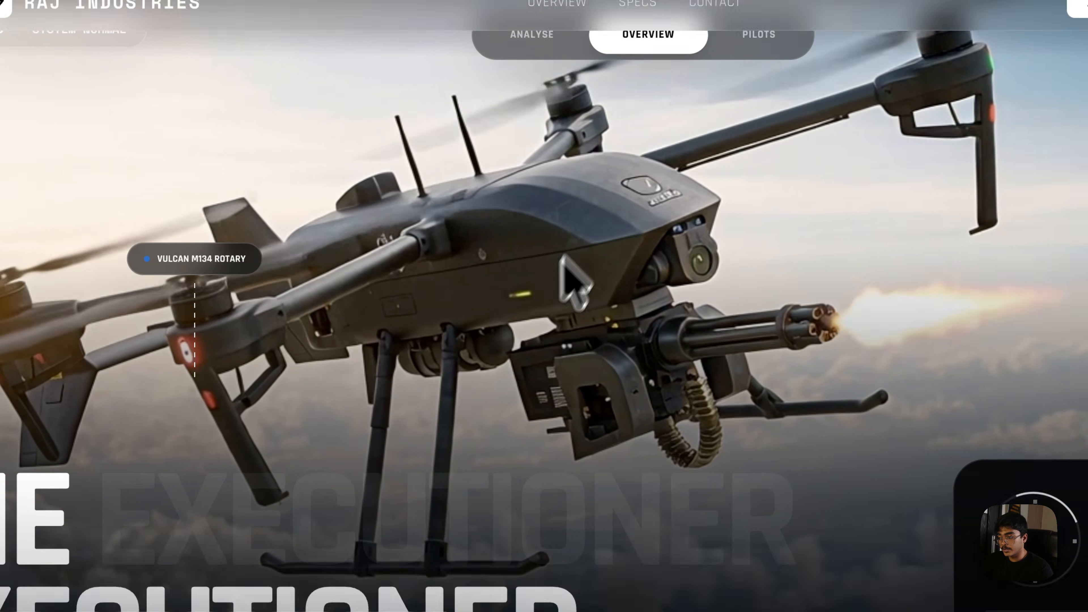
scroll(562, 257, "down", 10)
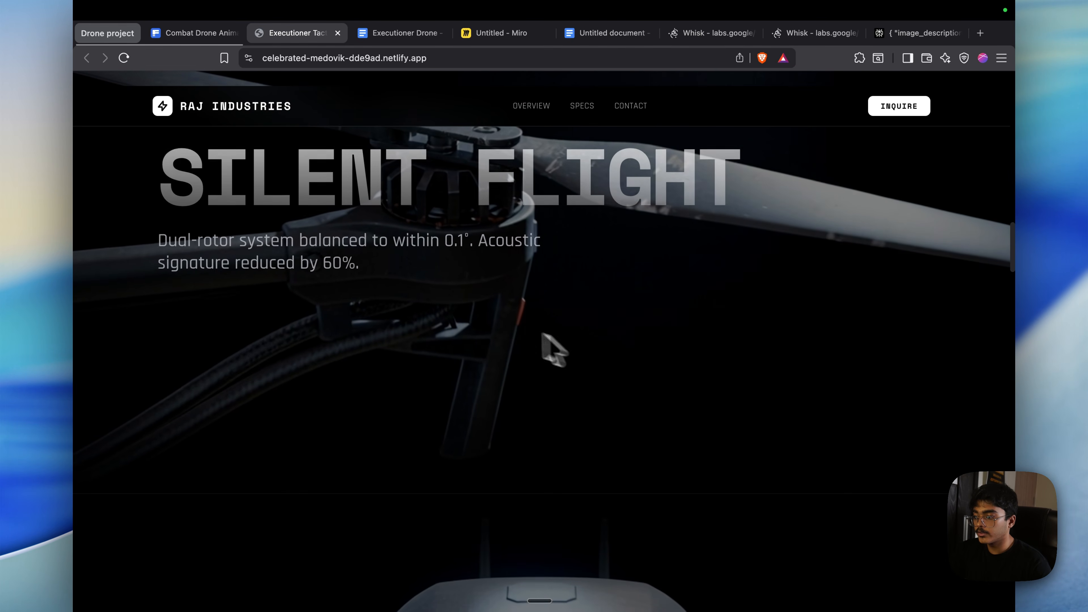
scroll(566, 347, "down", 15)
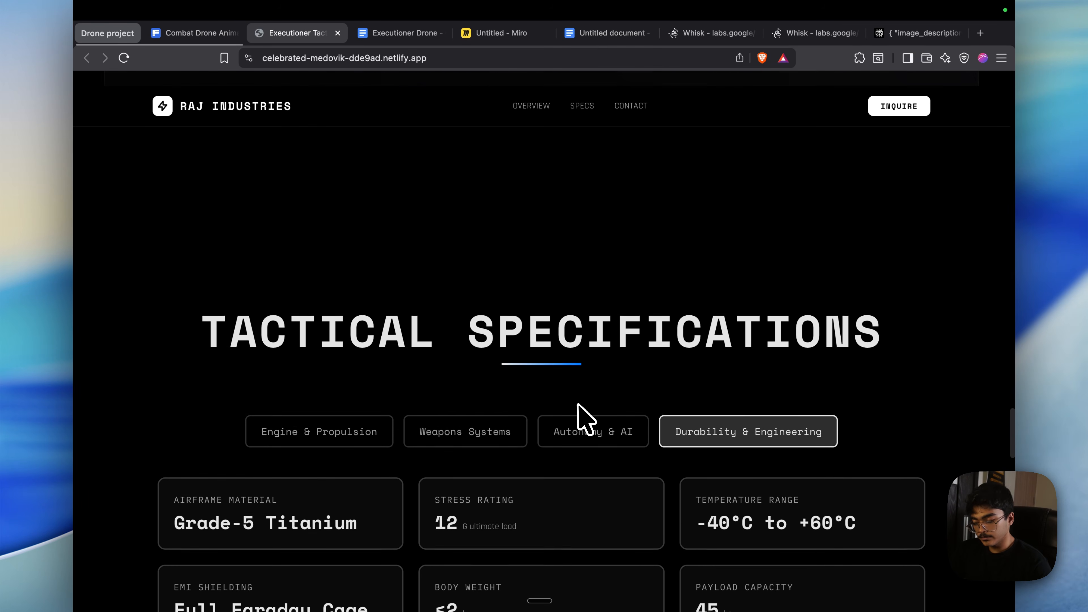
scroll(577, 404, "down", 1)
left_click(401, 33)
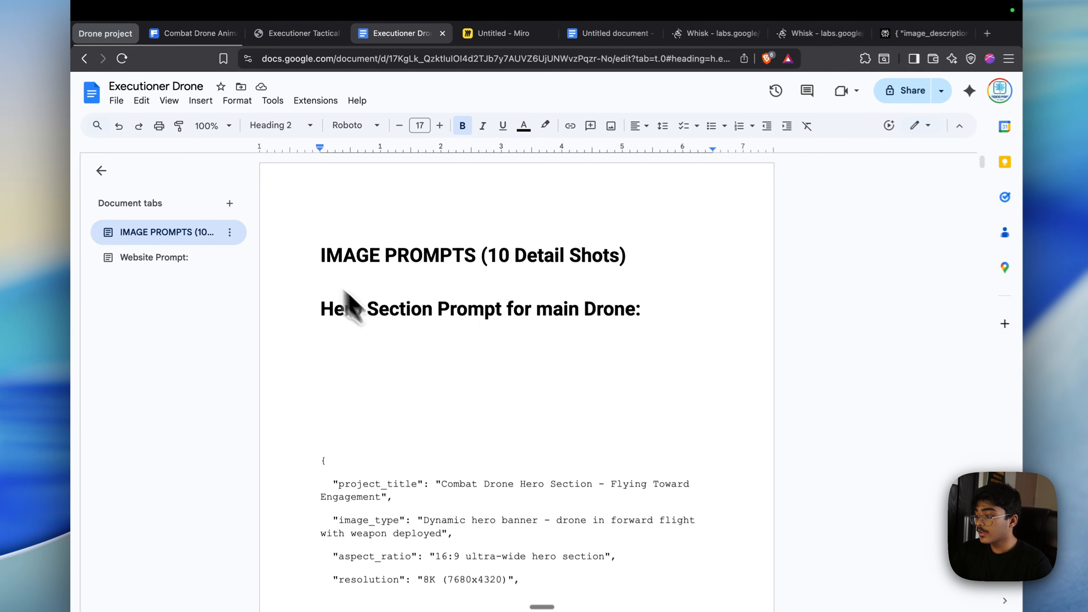
scroll(377, 483, "down", 20)
scroll(527, 302, "down", 20)
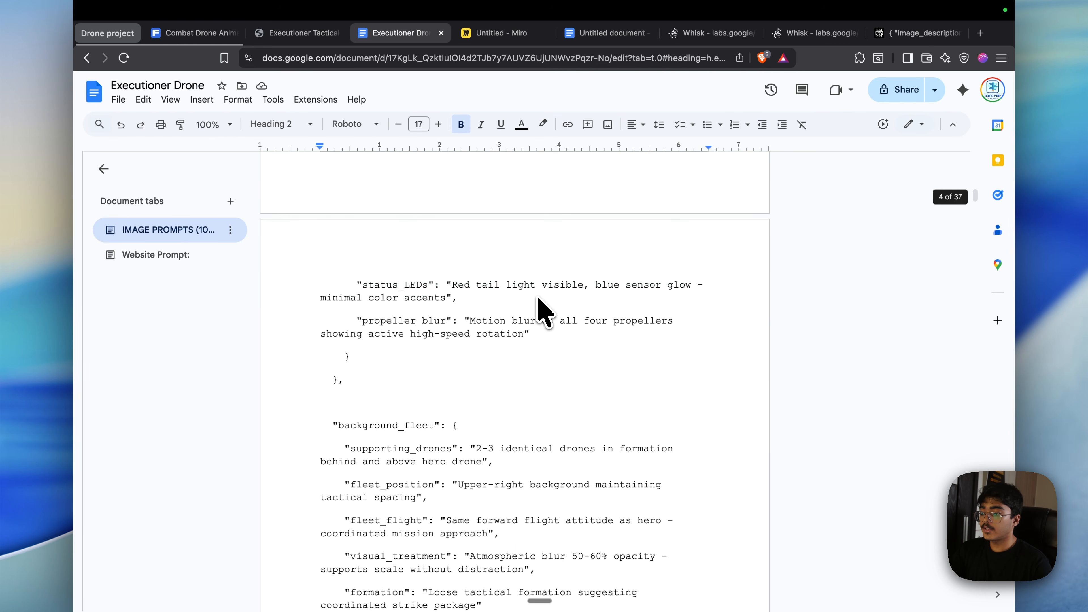
scroll(523, 313, "up", 20)
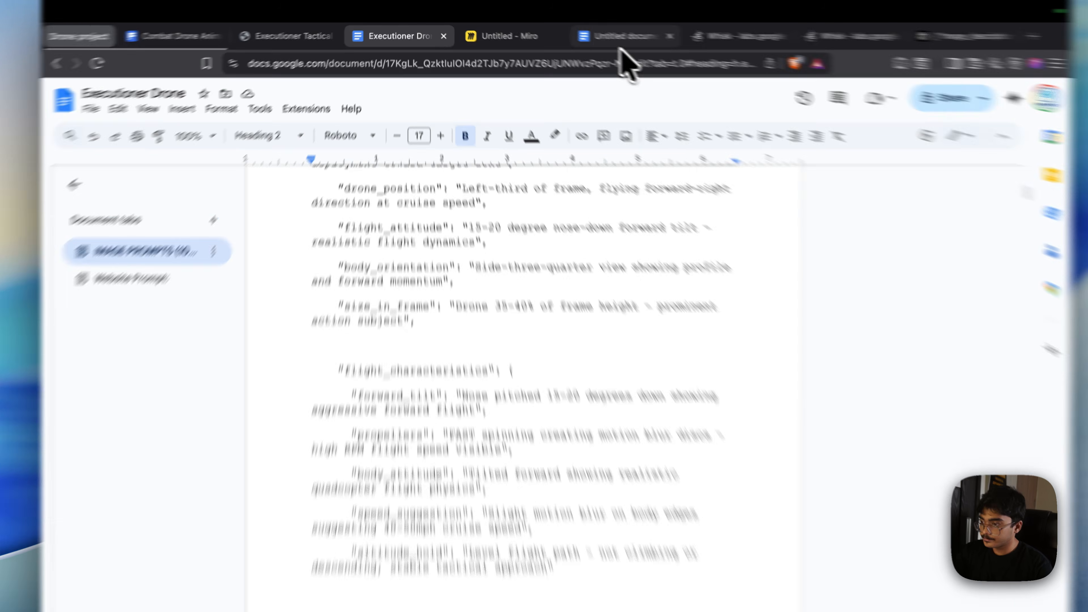
Insert blank lines above the JSON prompt's opening brace in the untitled document.
left_click(617, 34)
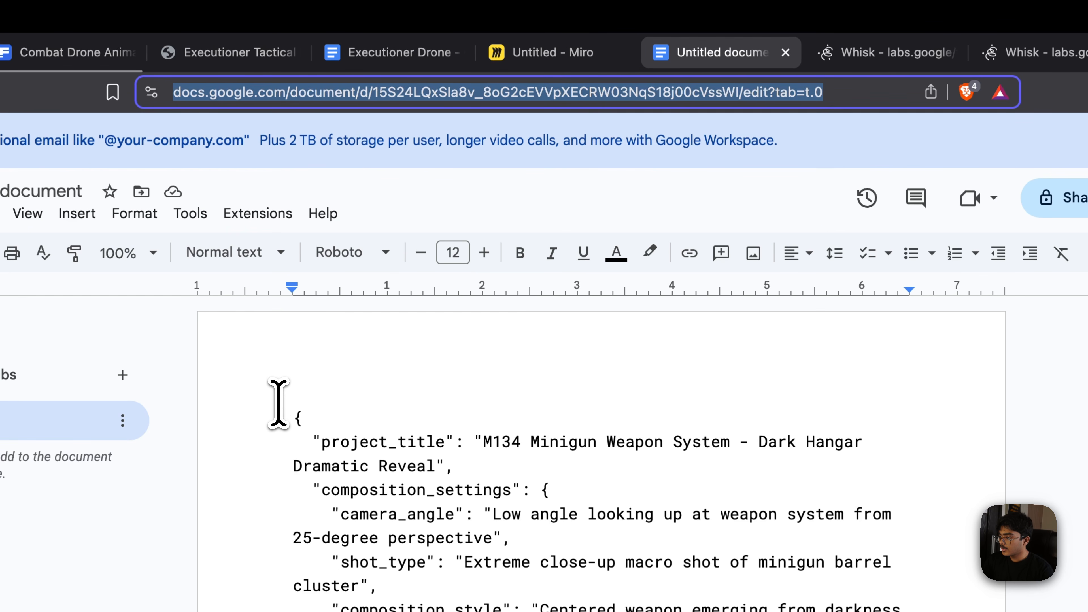
left_click(281, 405)
key("Return")
key("Return")
key("Return")
key("Return")
key("Return")
key("Return")
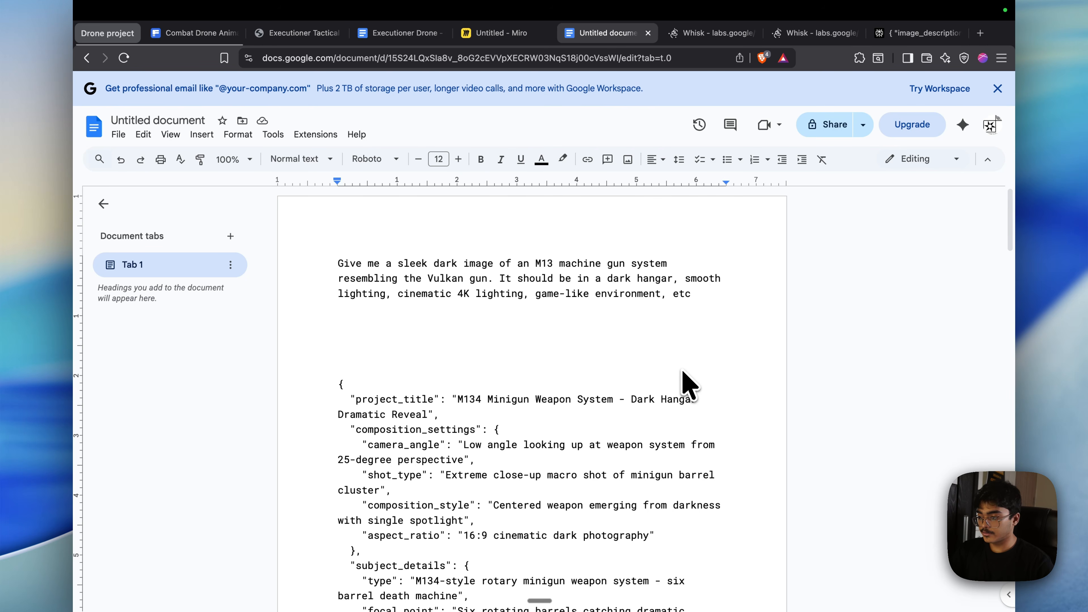
scroll(686, 384, "down", 3)
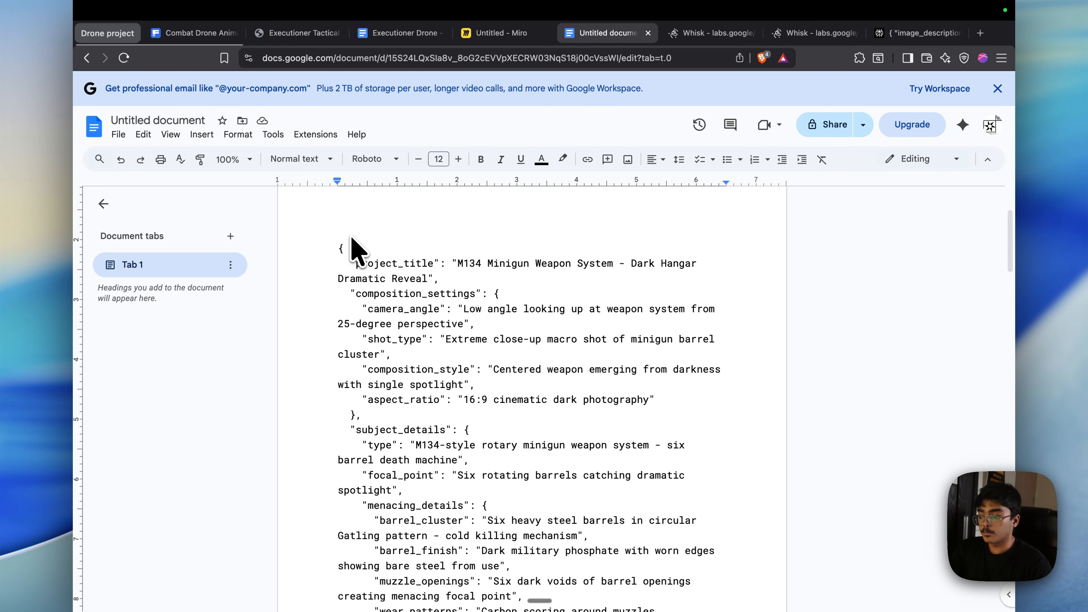
scroll(438, 261, "down", 1)
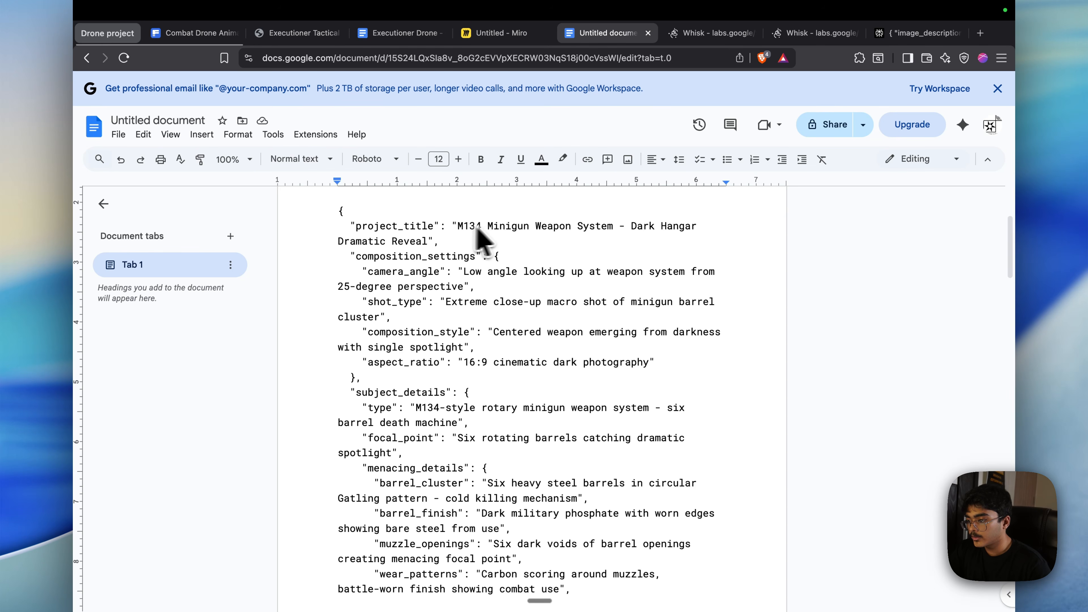
scroll(418, 250, "down", 2)
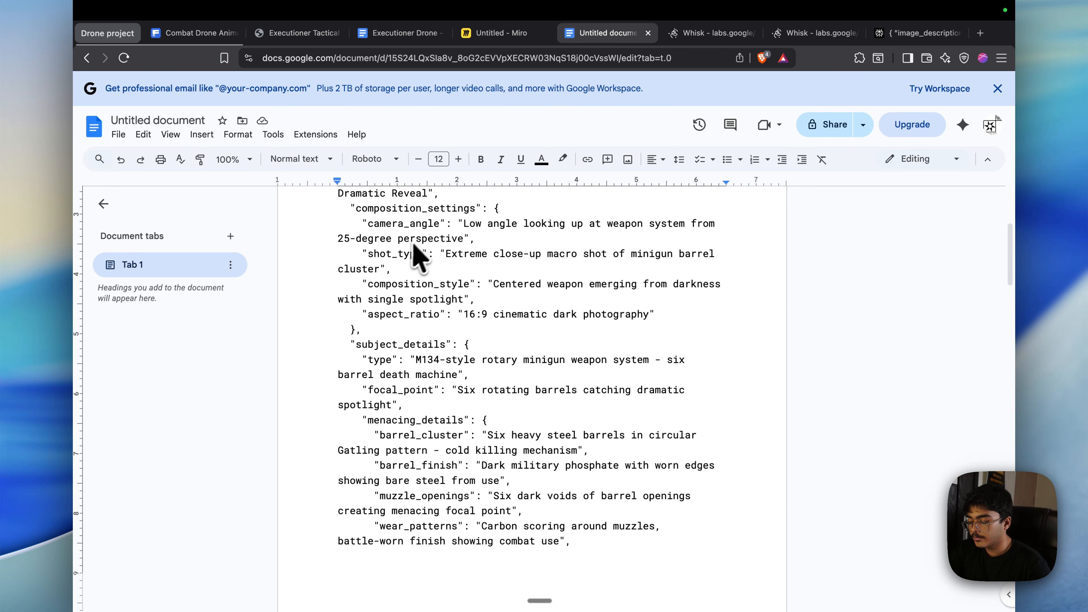
scroll(429, 249, "down", 1)
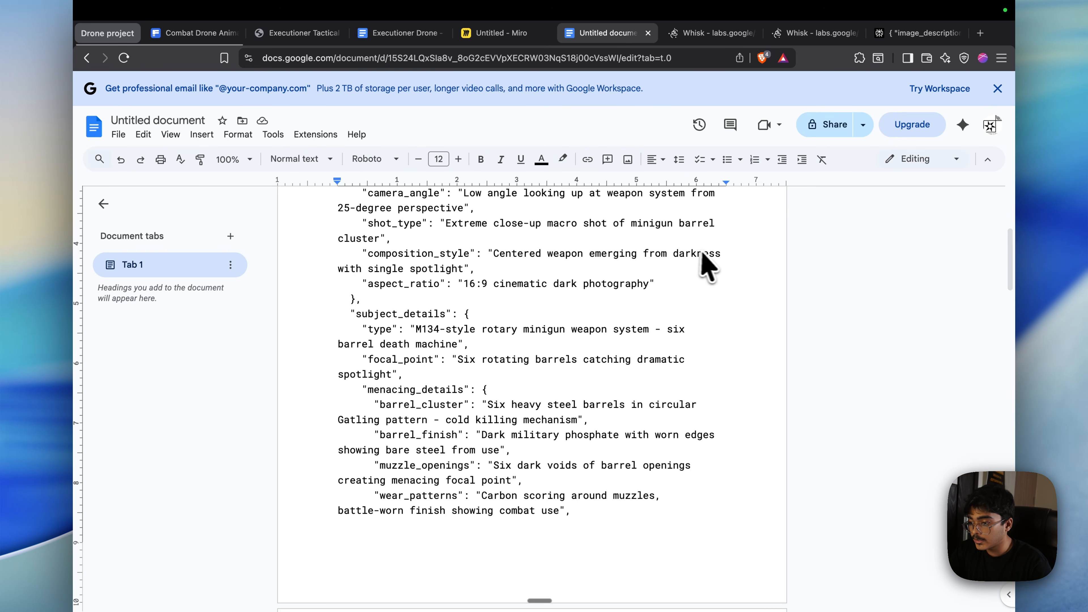
scroll(510, 336, "down", 3)
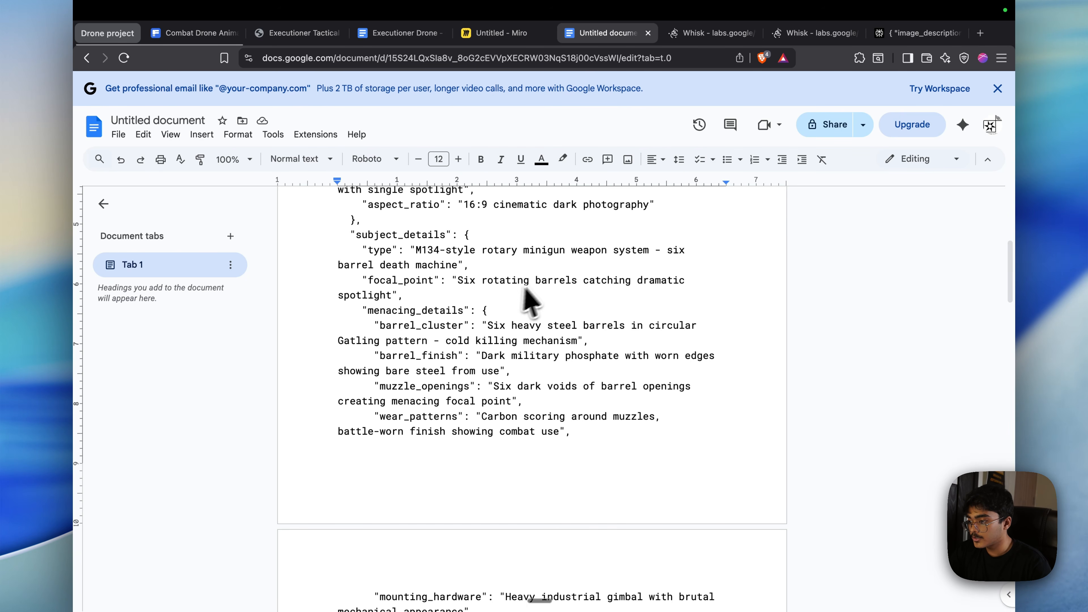
scroll(524, 287, "down", 13)
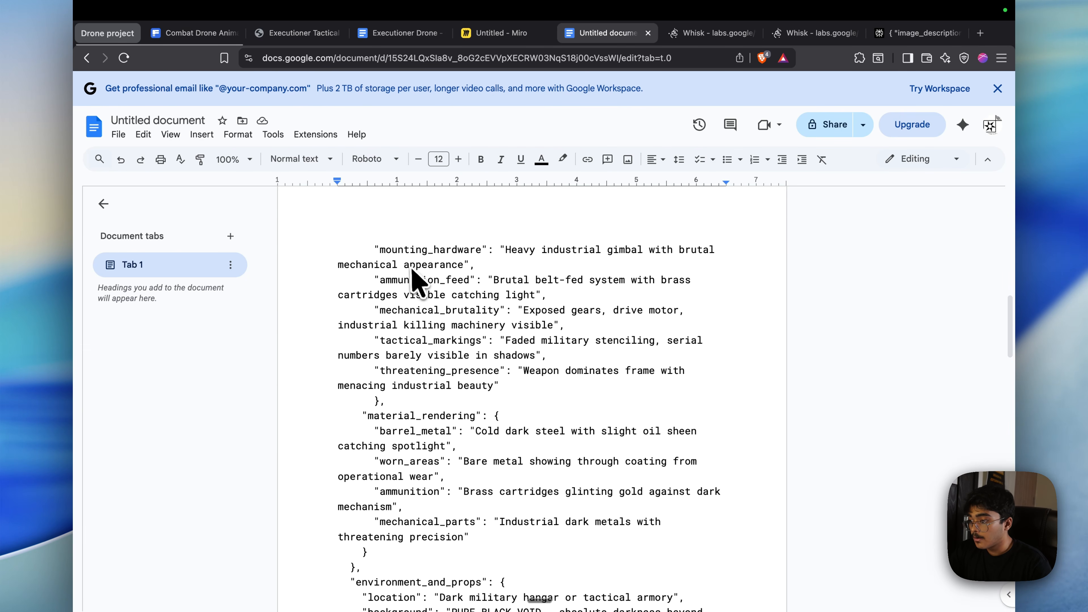
scroll(413, 279, "down", 10)
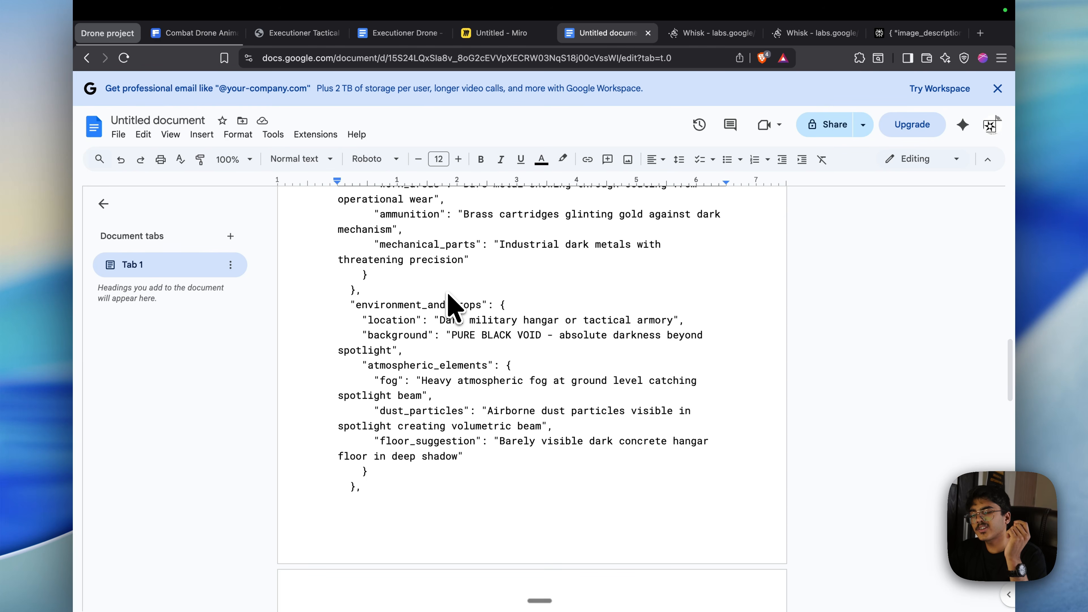
scroll(452, 307, "down", 10)
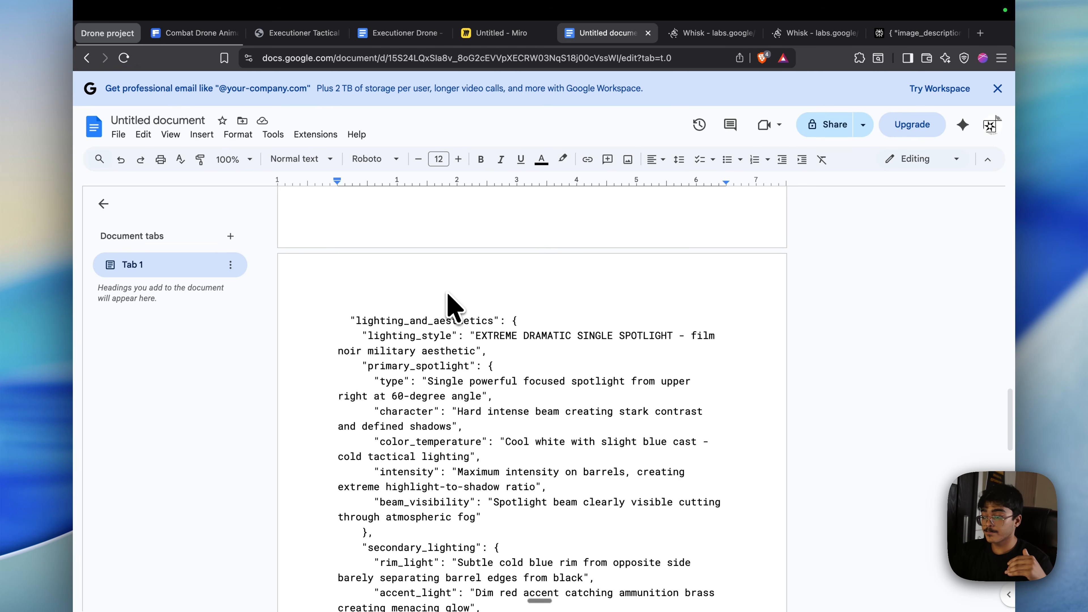
scroll(449, 304, "down", 20)
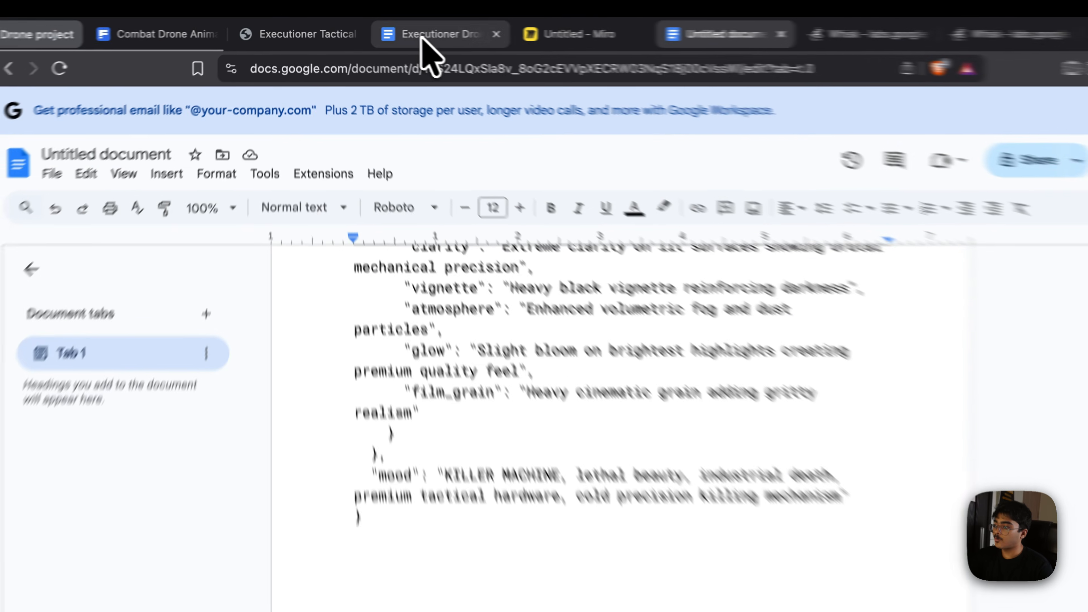
Start a new empty Whisk project from the project settings.
left_click(397, 34)
scroll(415, 290, "up", 10)
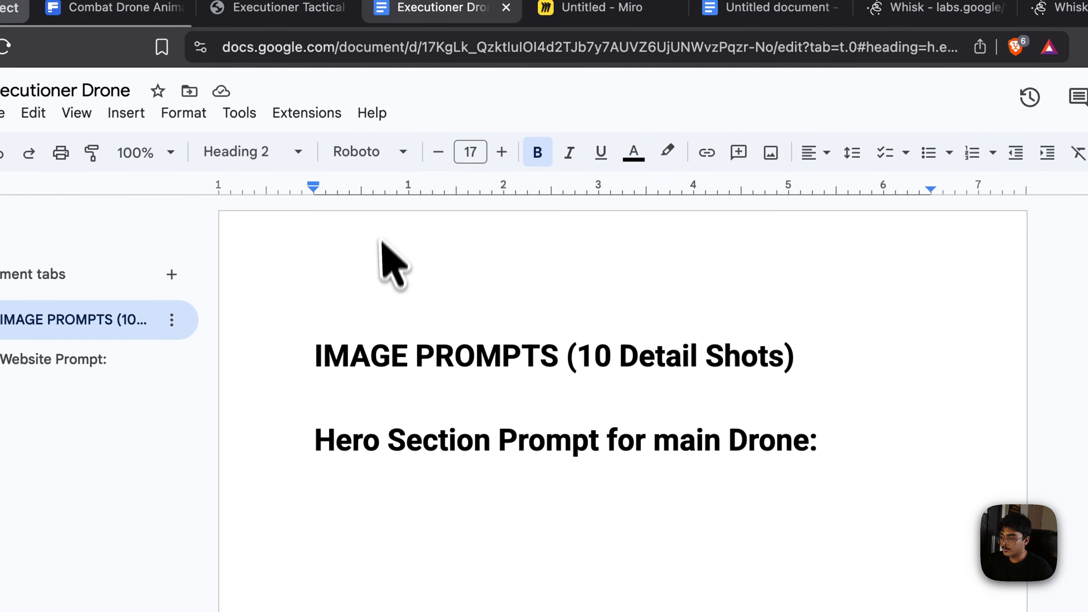
left_click(557, 7)
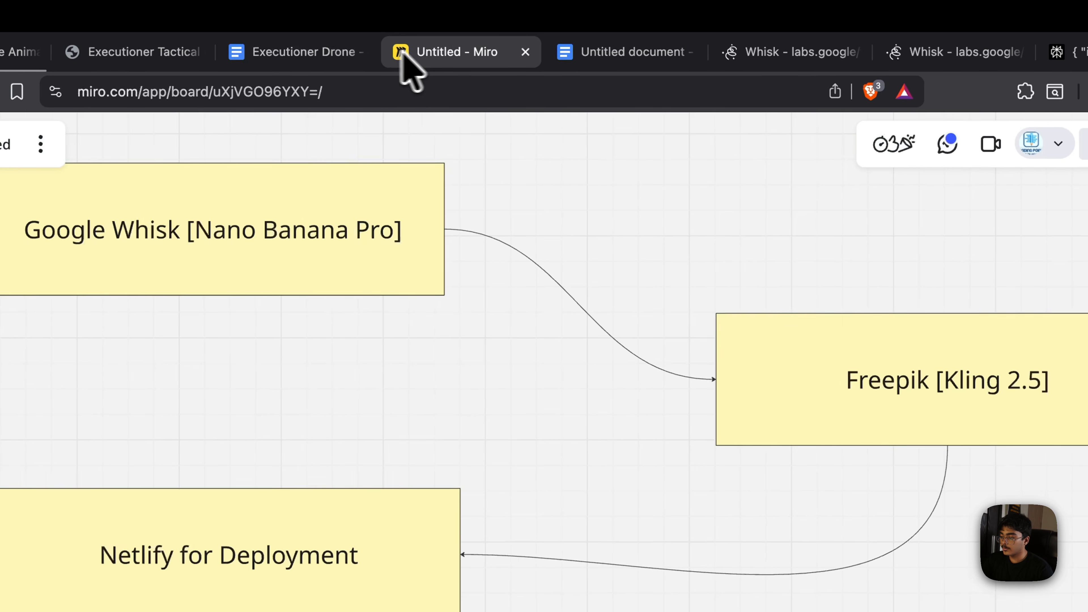
left_click(295, 54)
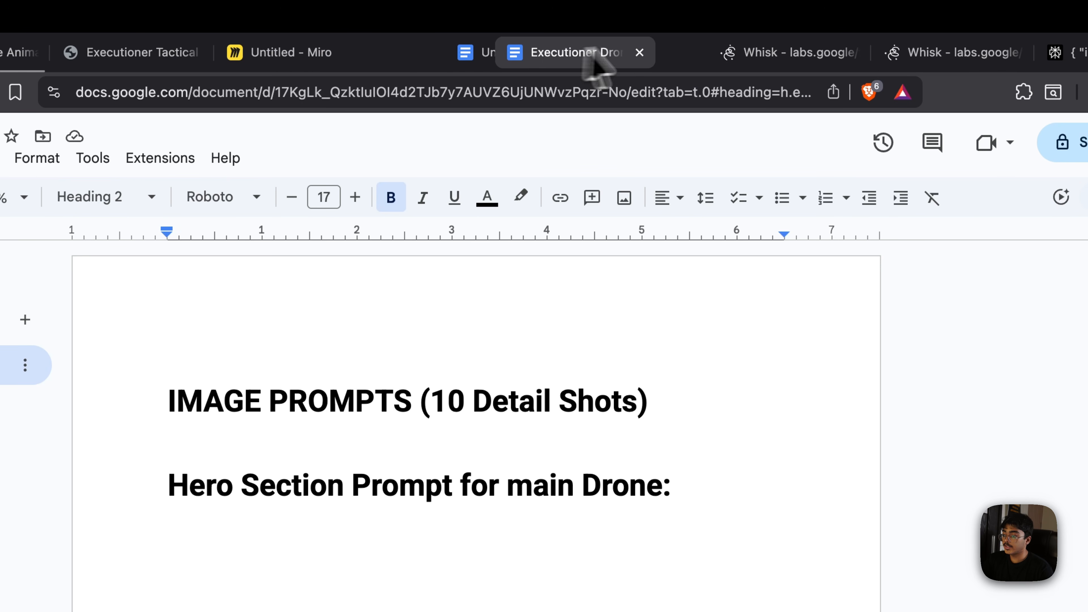
left_click(816, 50)
scroll(557, 317, "up", 2)
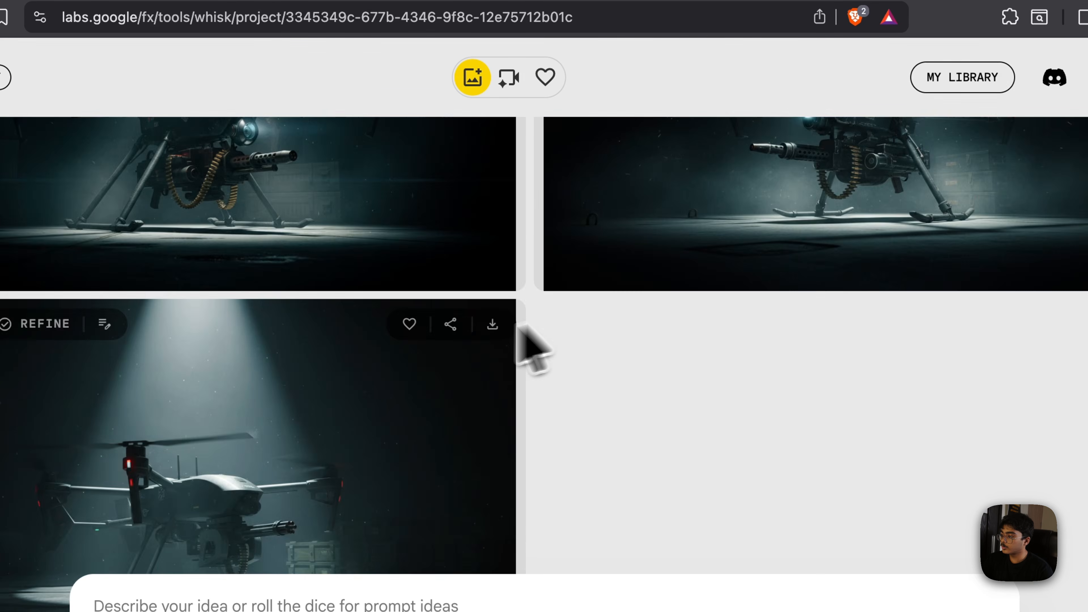
scroll(533, 347, "up", 15)
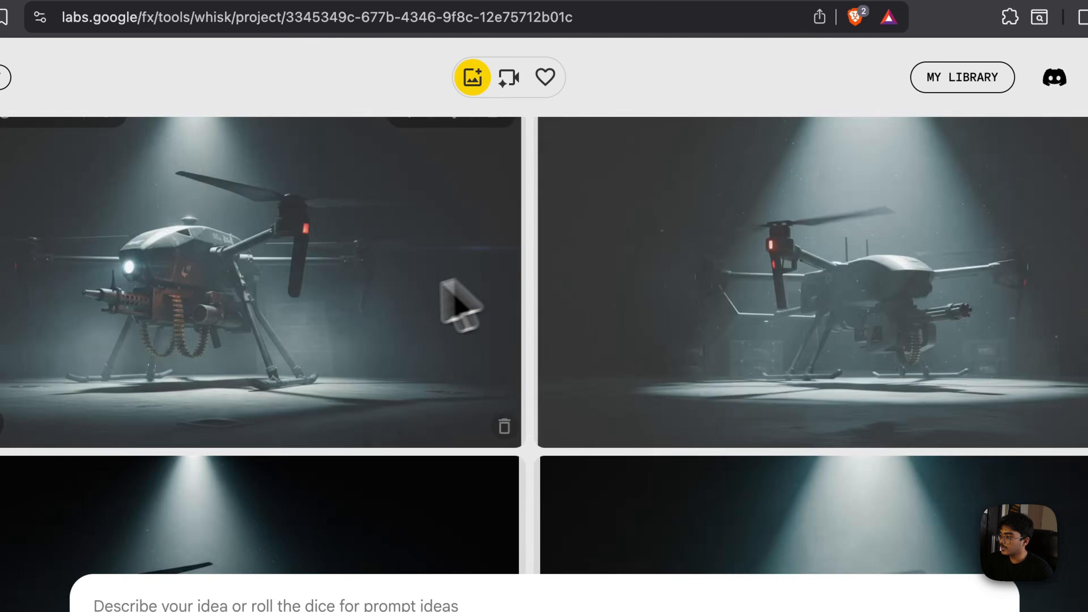
scroll(619, 323, "up", 10)
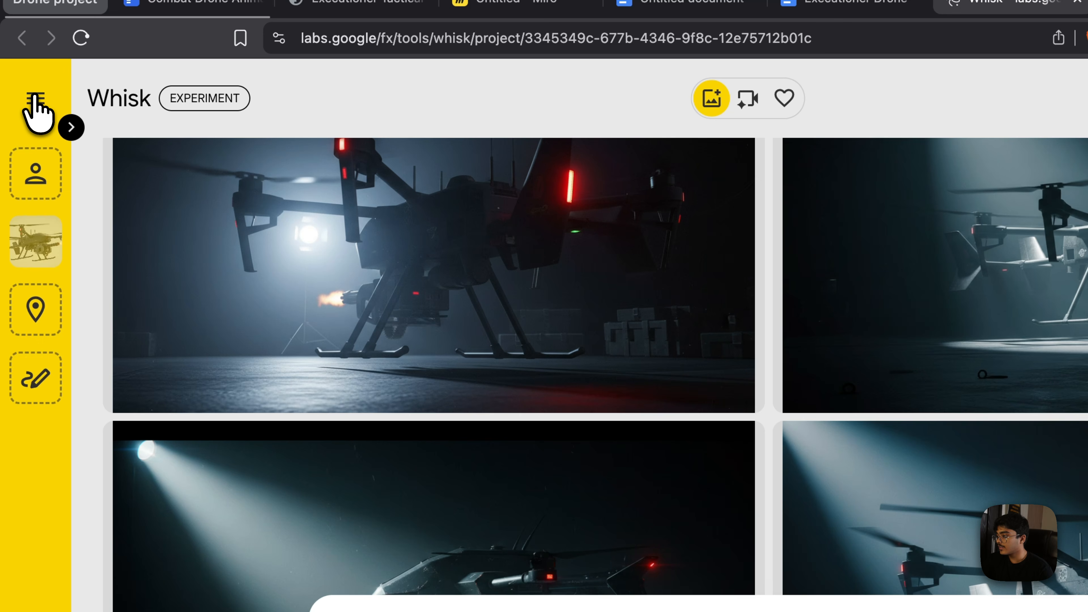
left_click(35, 100)
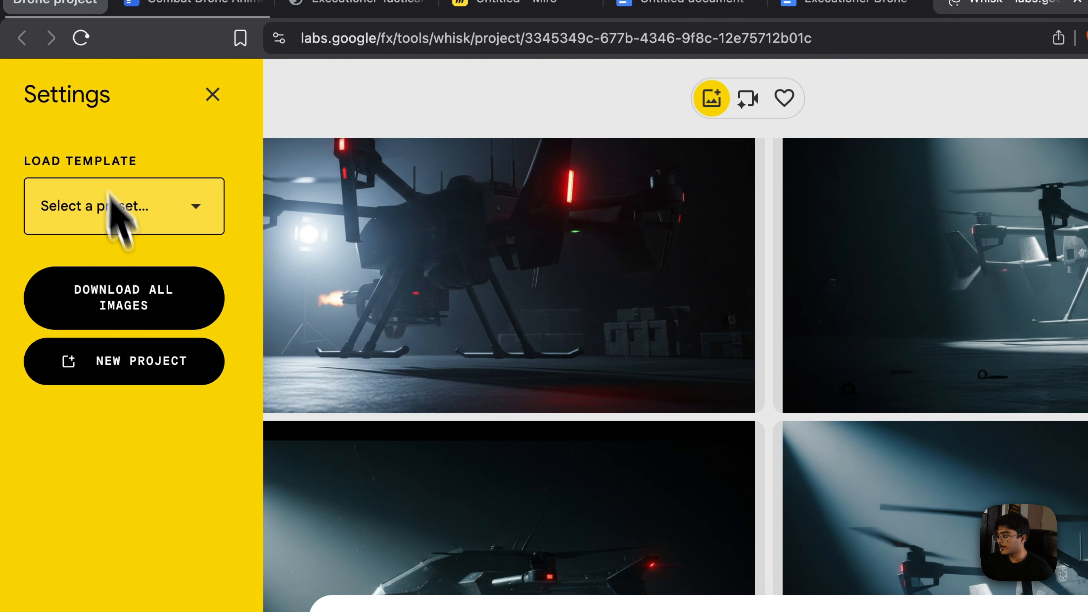
left_click(184, 362)
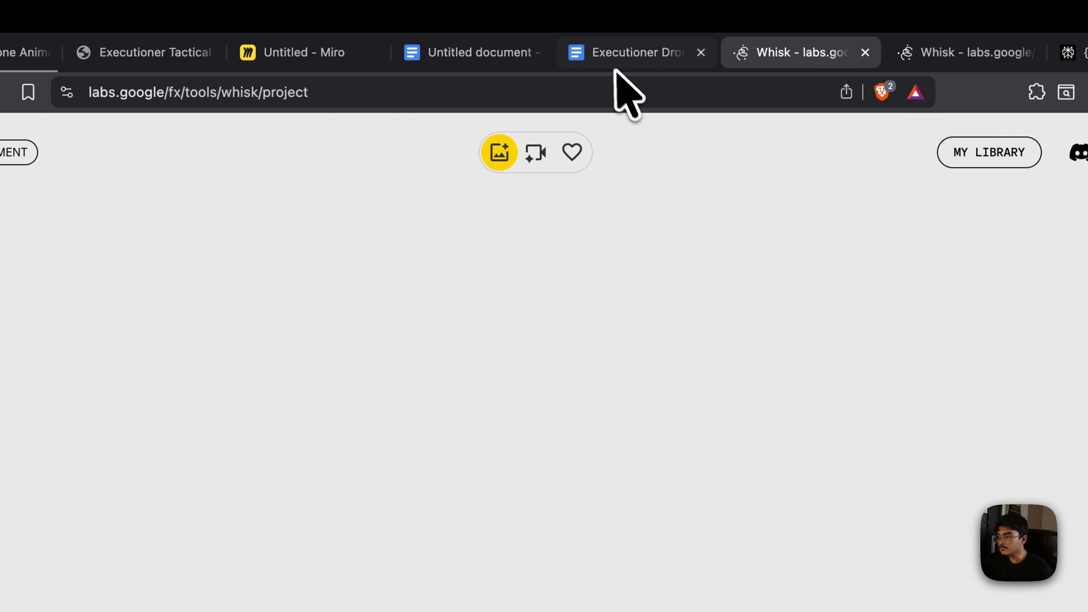
Paste the hero section JSON prompt from the Executioner Drone doc into Whisk and generate.
left_click(627, 92)
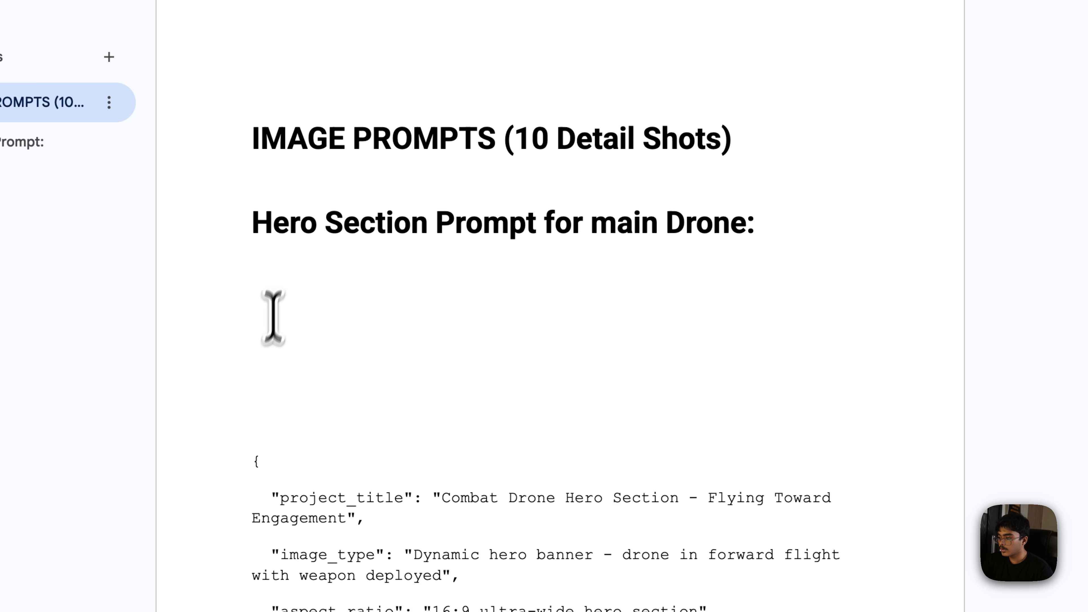
left_click_drag(297, 396, 617, 419)
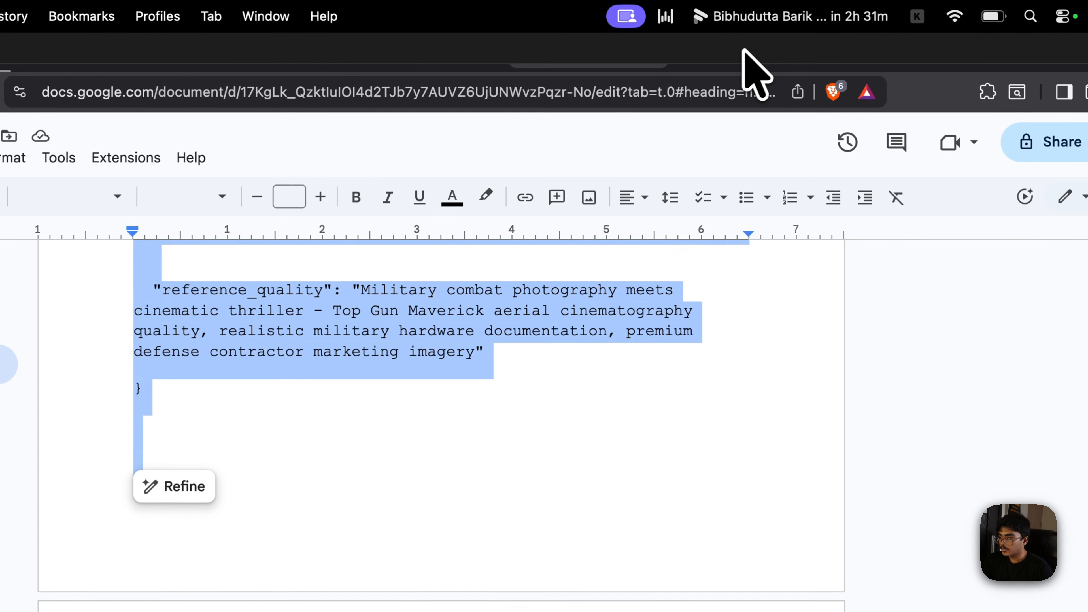
left_click(721, 50)
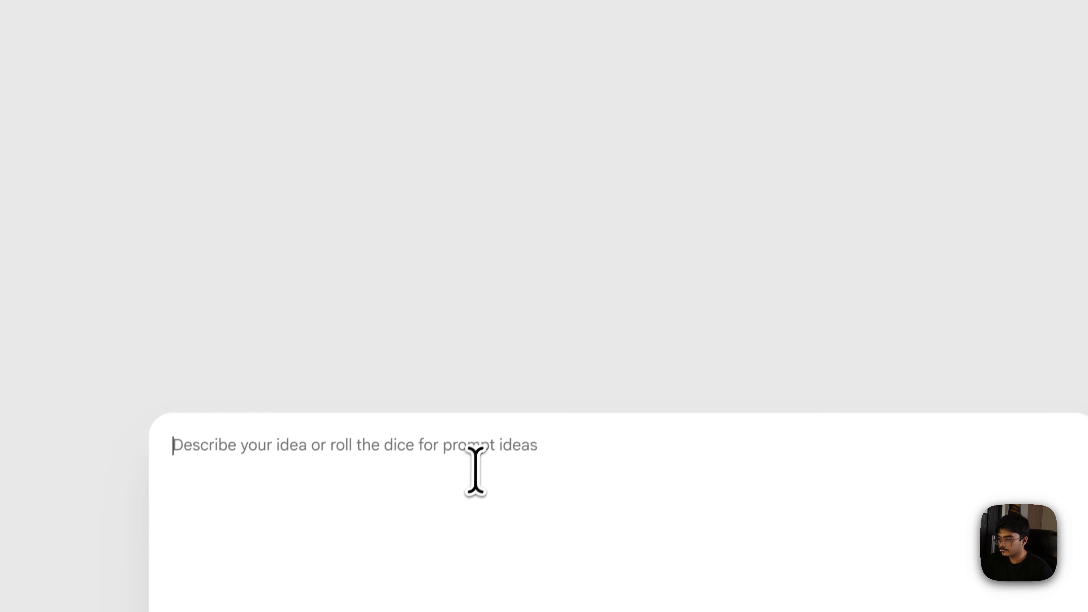
key("super+v")
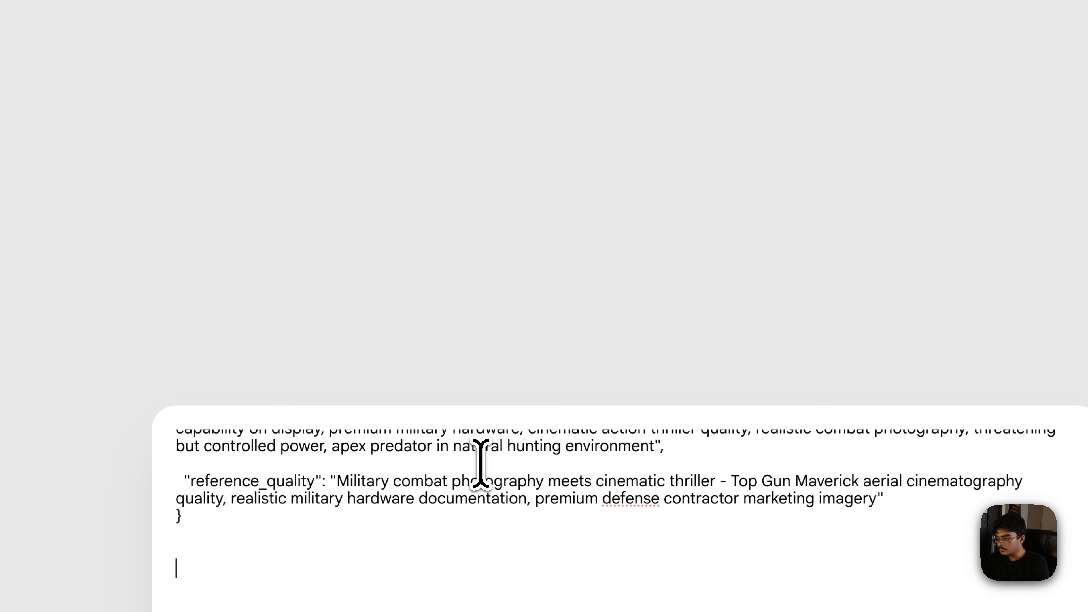
key("Return")
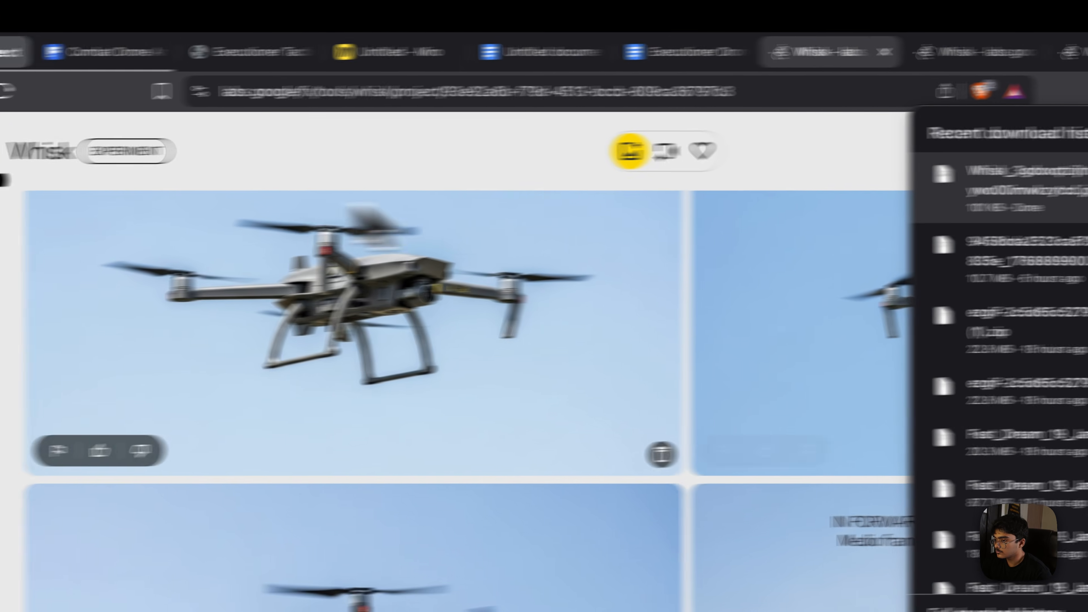
Add the downloaded drone as reference and regenerate with 'Similar to the reference image' appended.
left_click_drag(999, 184, 626, 557)
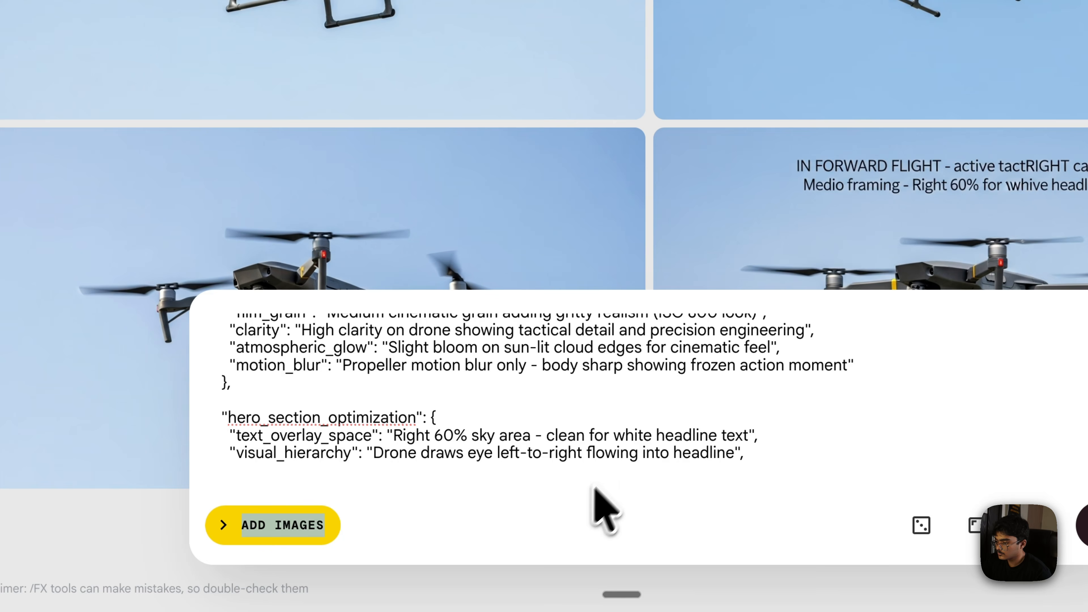
scroll(722, 479, "down", 5)
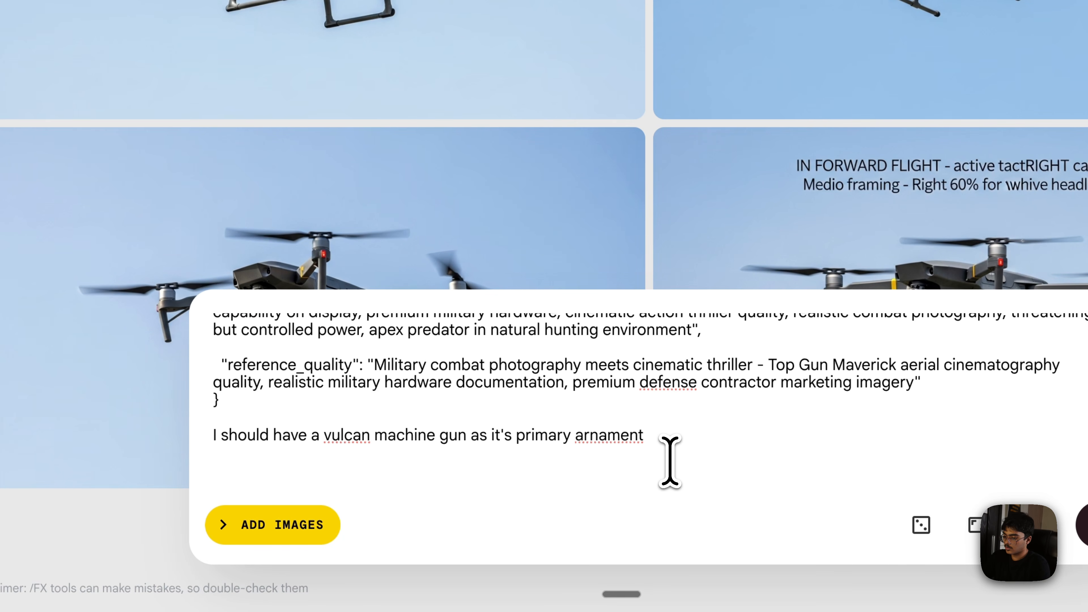
key("Return")
key("Return")
type("Si")
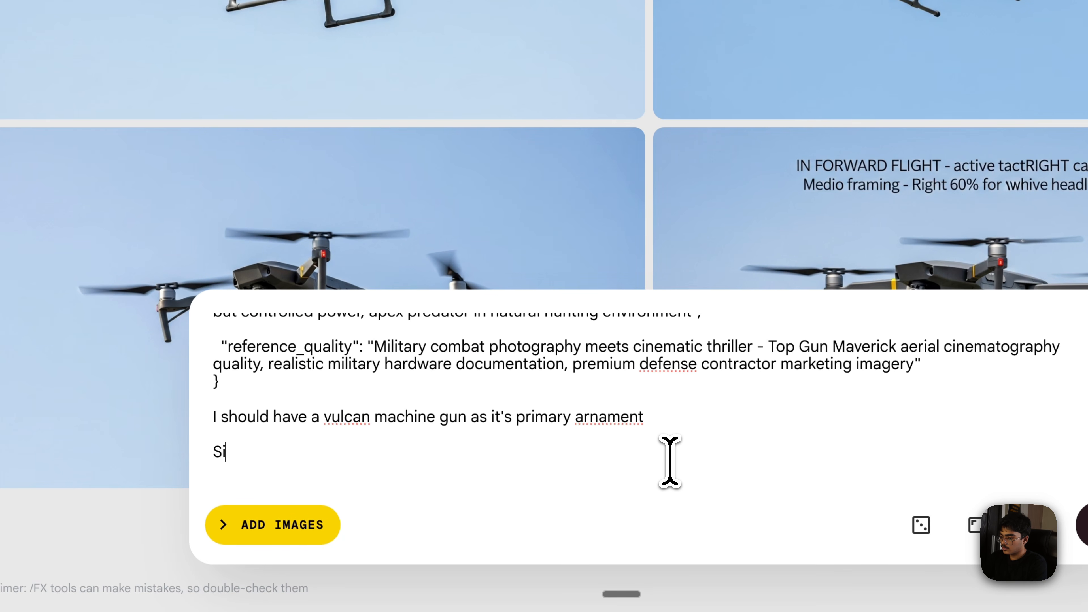
type("milar to")
type(" the refer")
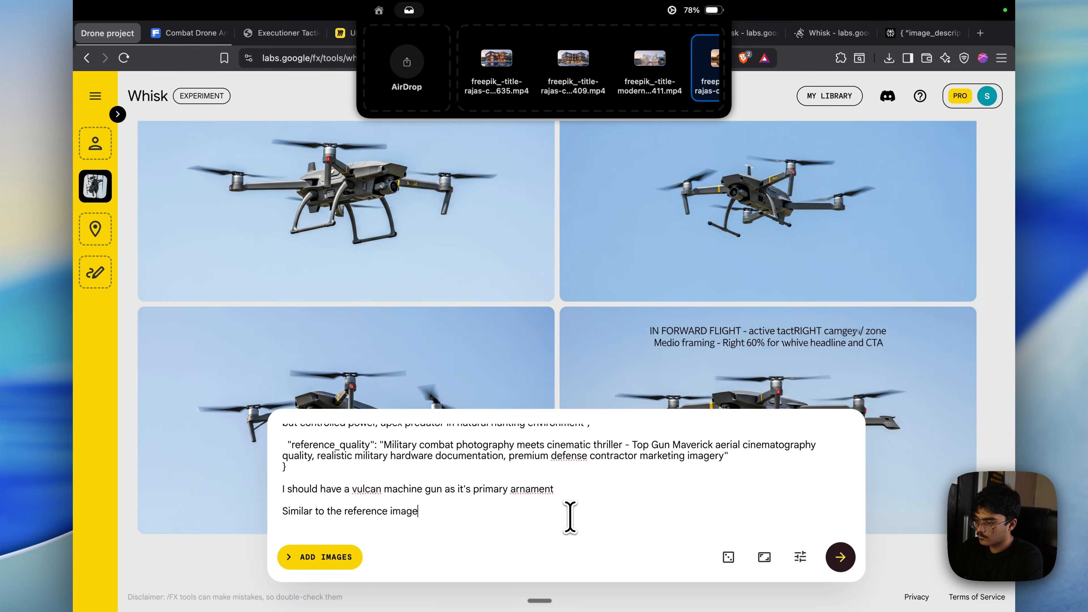
type("ence image")
key("Return")
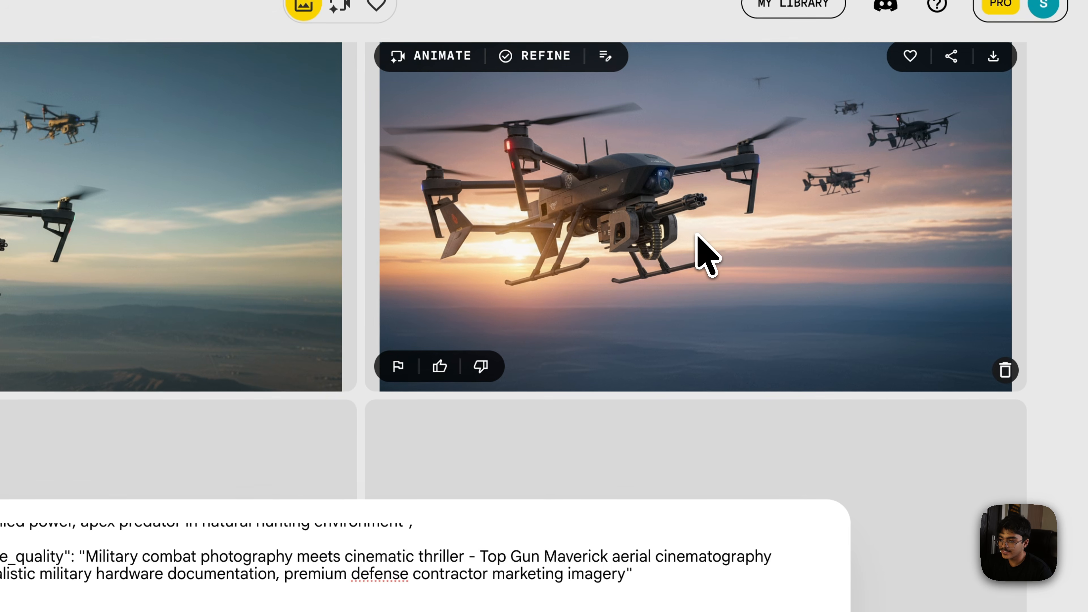
Inspect a sunset drone image, regenerate the batch from the same prompt, and inspect a new result.
left_click(704, 251)
left_click(842, 236)
scroll(819, 267, "down", 5)
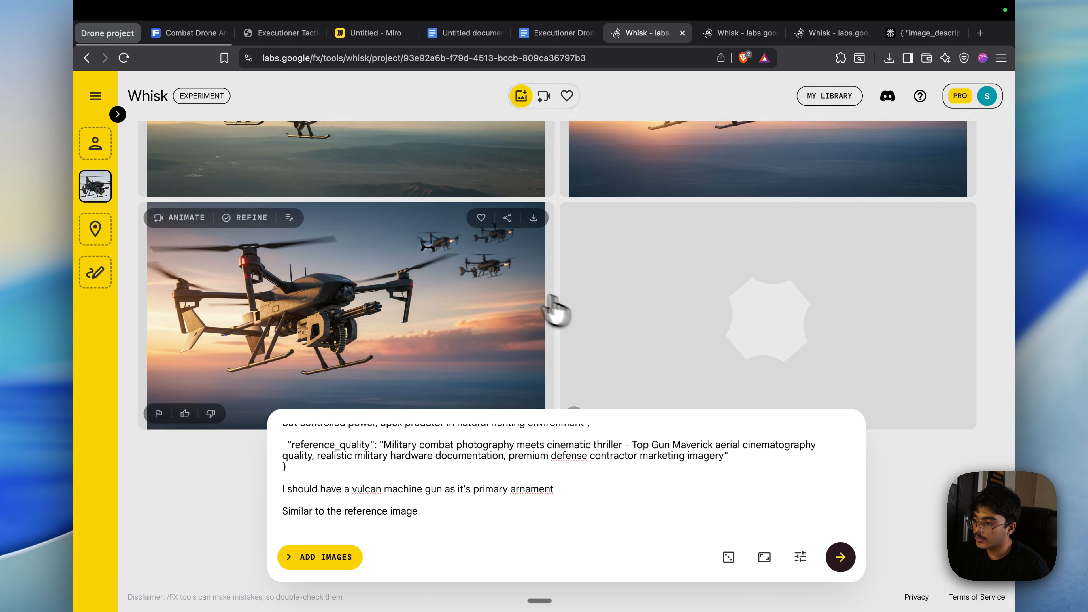
scroll(553, 298, "up", 7)
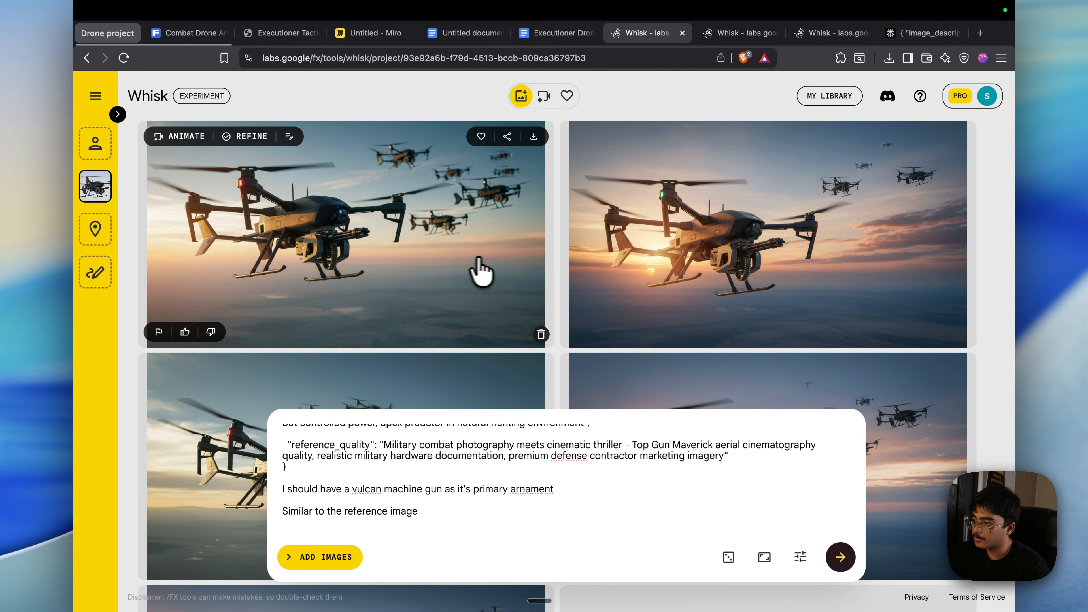
scroll(797, 304, "down", 5)
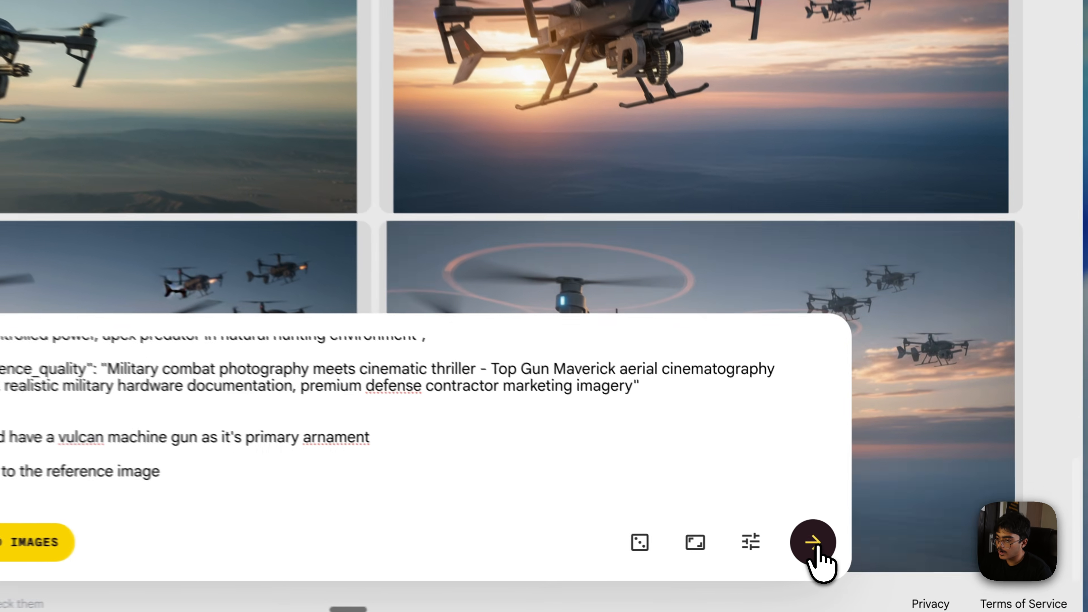
left_click(841, 557)
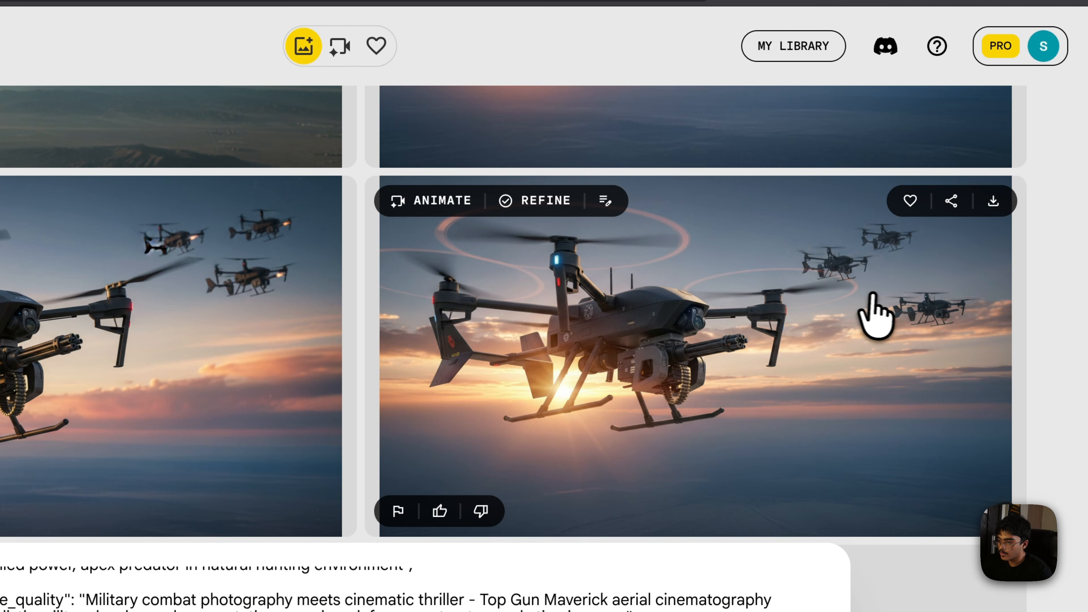
left_click(872, 296)
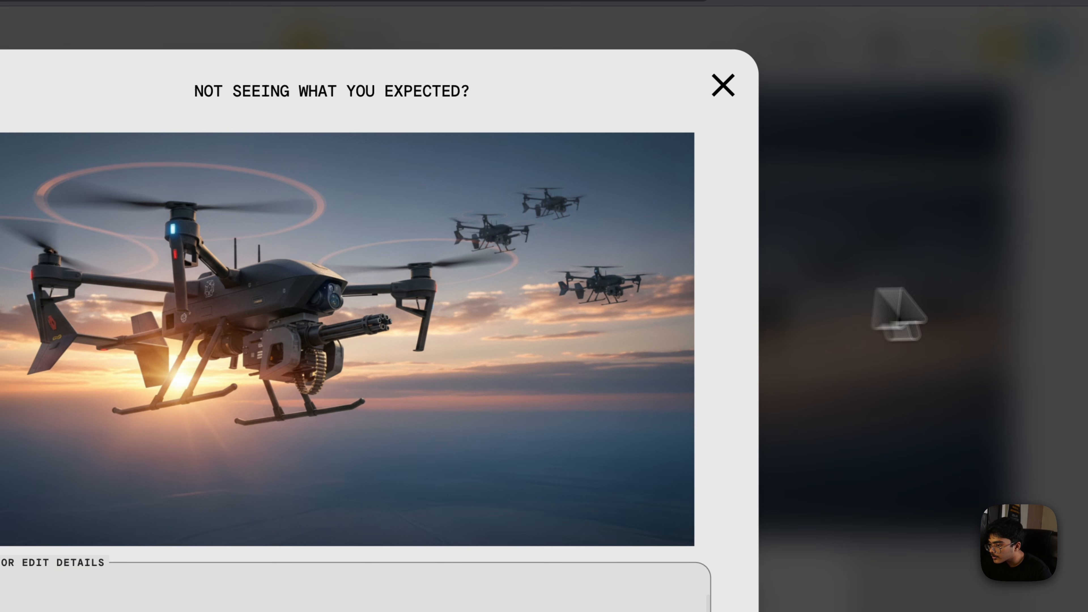
left_click(1044, 285)
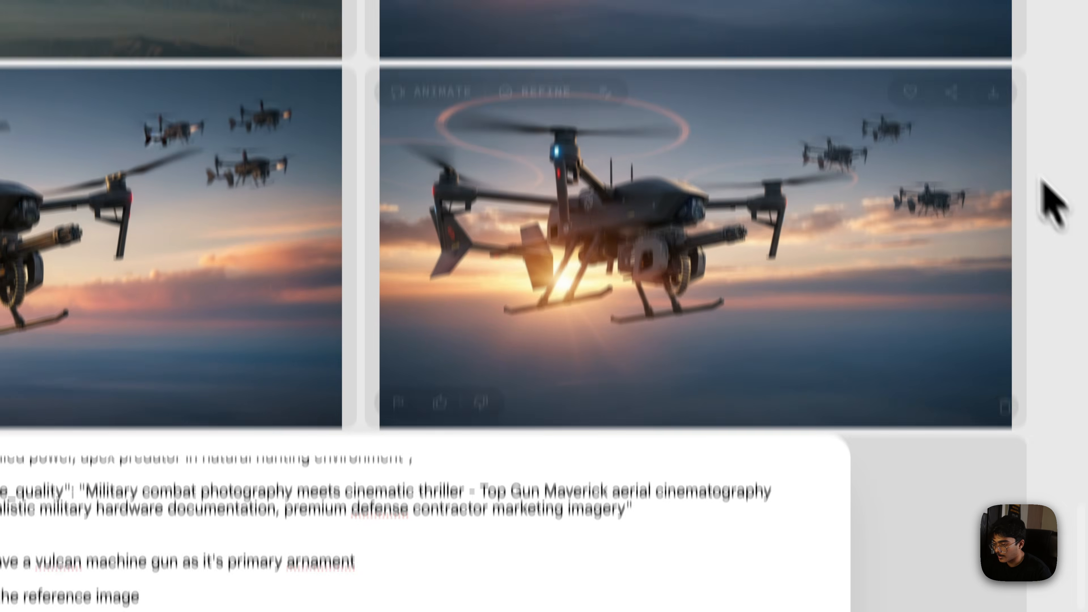
scroll(1045, 182, "down", 5)
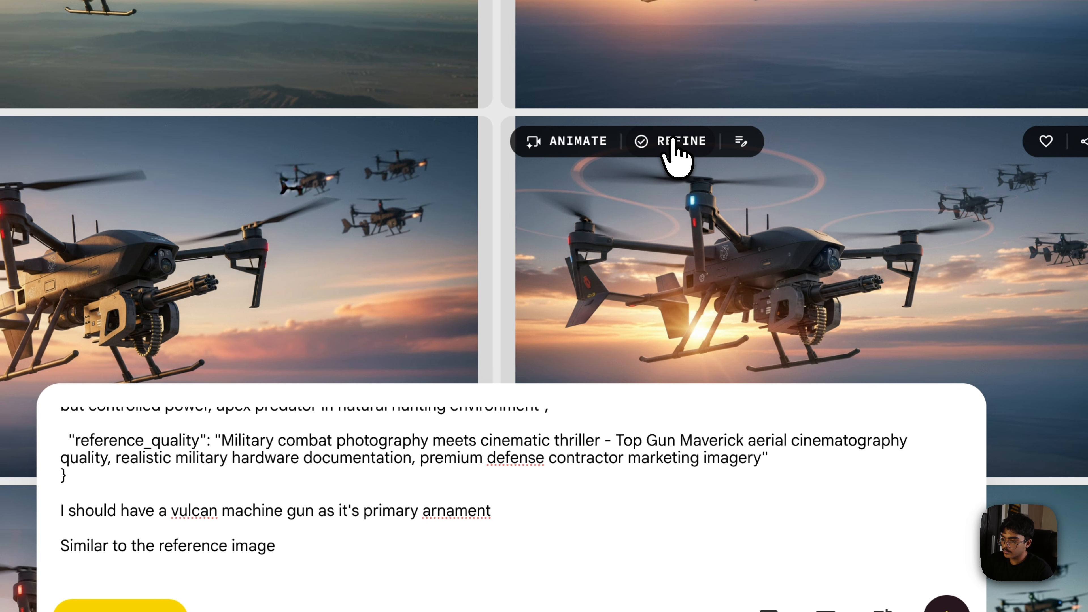
Refine the chosen drone image with 'remove the drones form the background'.
left_click(673, 140)
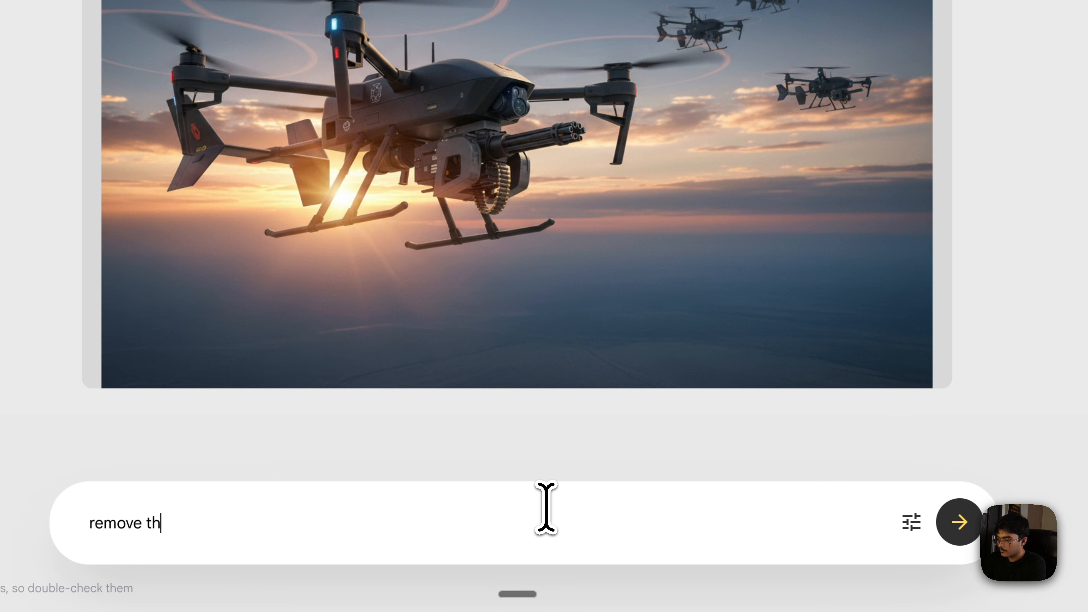
type("remove the dro")
type("nes form ")
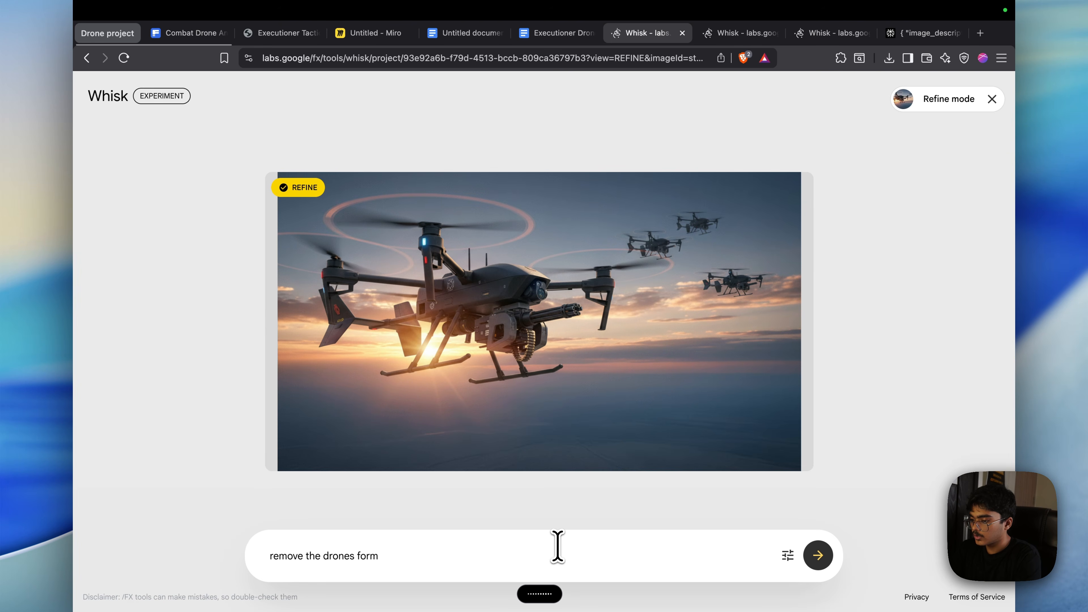
type("the background")
key("Return")
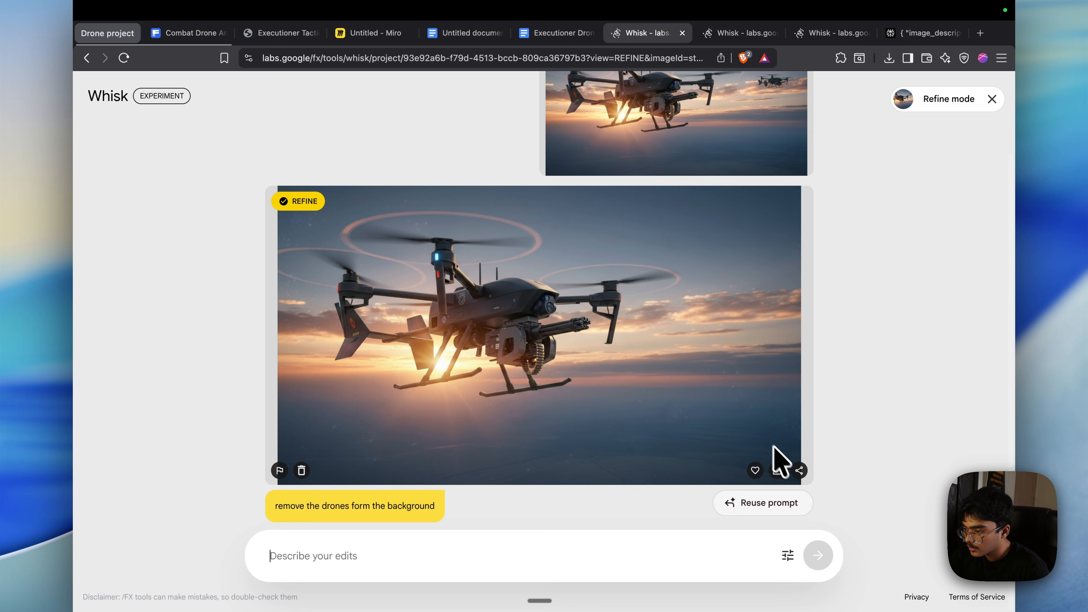
Download the refined drone image as a PNG to Downloads.
left_click(781, 468)
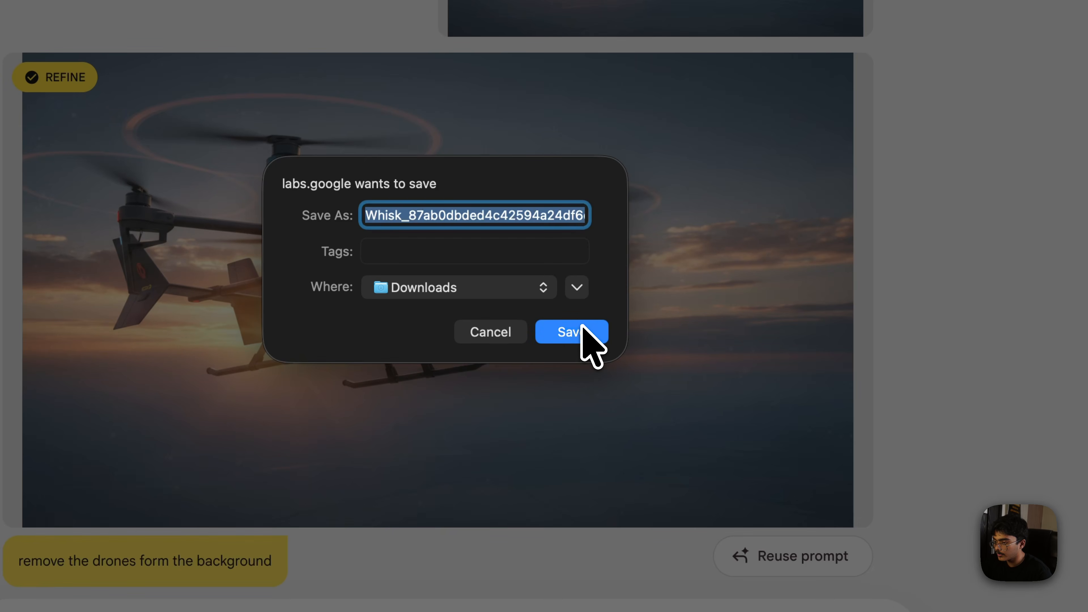
left_click(582, 327)
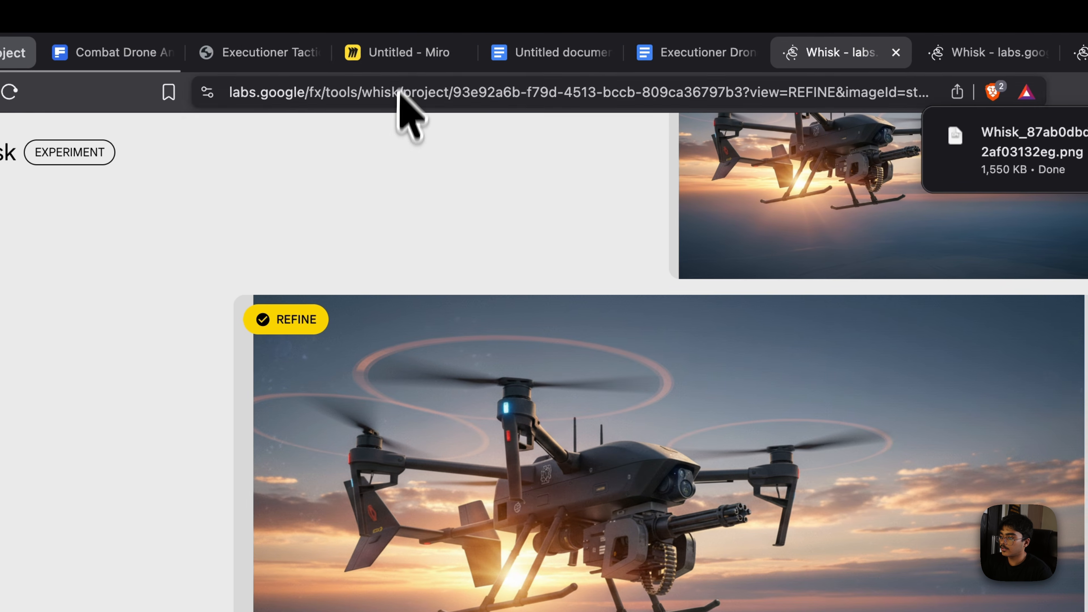
left_click_drag(398, 53, 613, 46)
Place the refined drone image from recent downloads onto an empty area of the Miro board.
scroll(801, 321, "down", 4)
left_click_drag(849, 464, 56, 609)
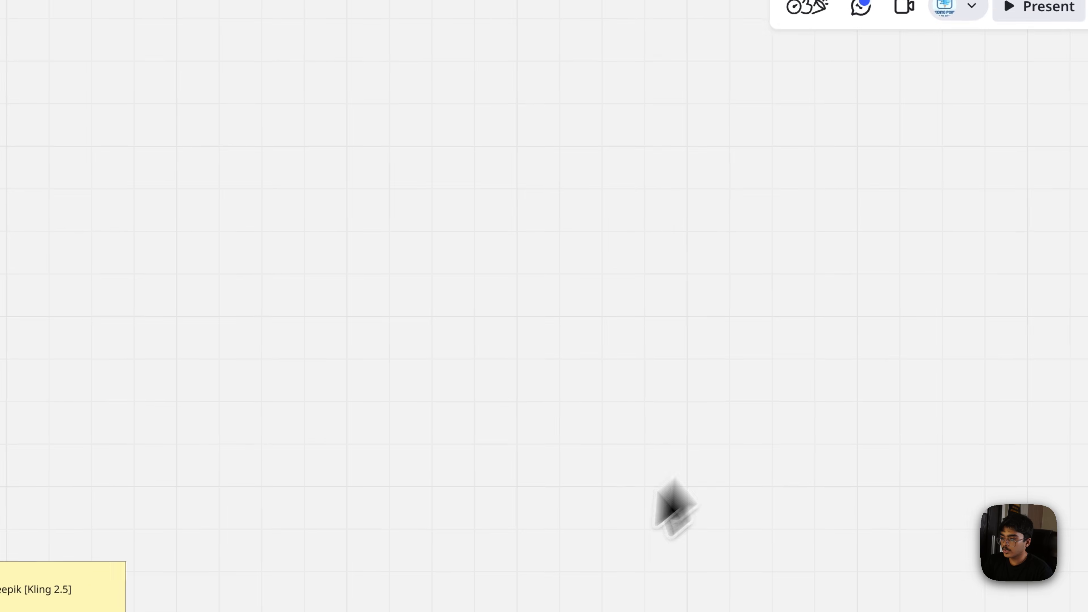
left_click(945, 60)
left_click_drag(704, 194, 462, 202)
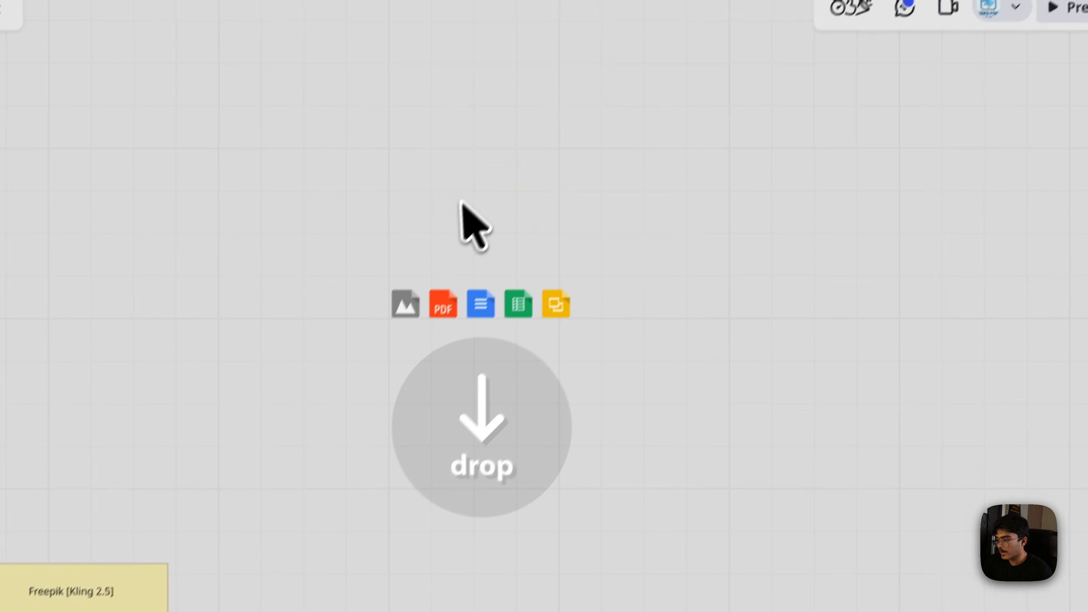
left_click_drag(581, 315, 571, 487)
scroll(545, 429, "up", 3)
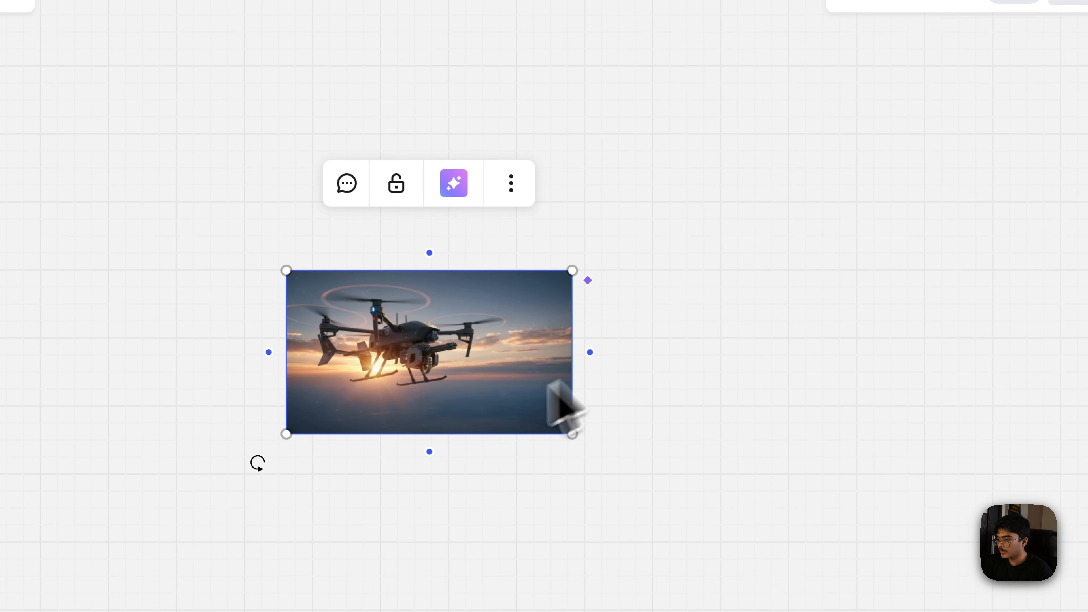
Exit Refine mode in the refined-drone Whisk project, returning to its image grid.
left_click(690, 52)
left_click(580, 51)
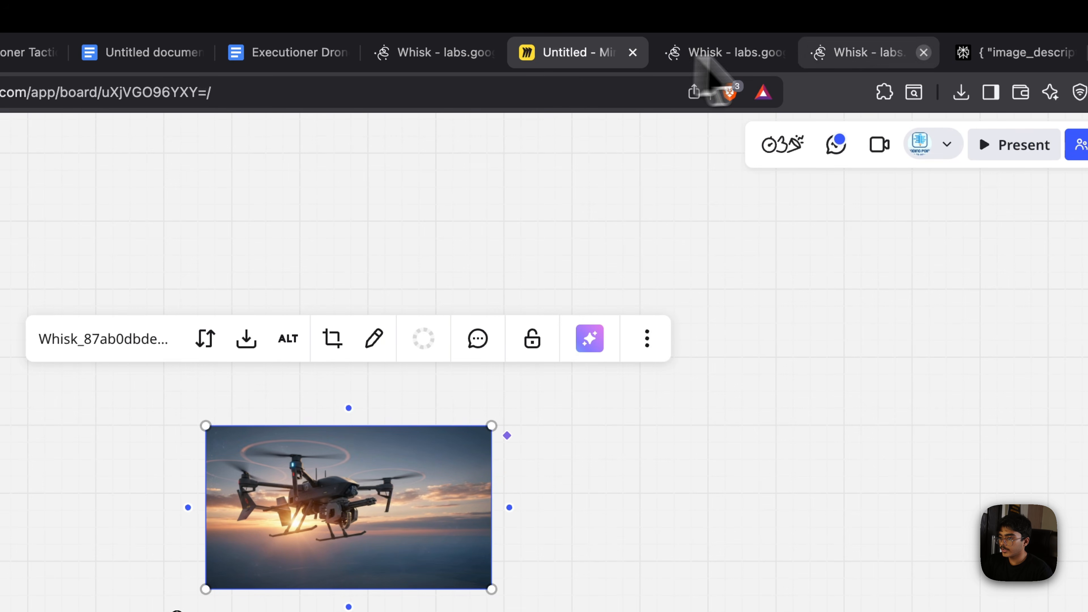
left_click(810, 54)
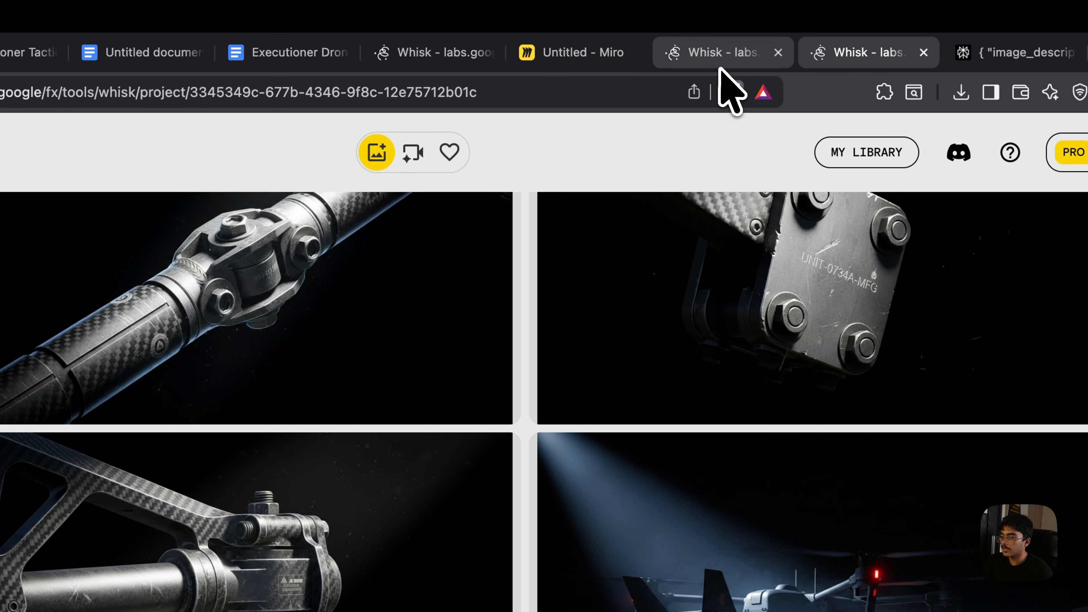
left_click(720, 65)
left_click(442, 56)
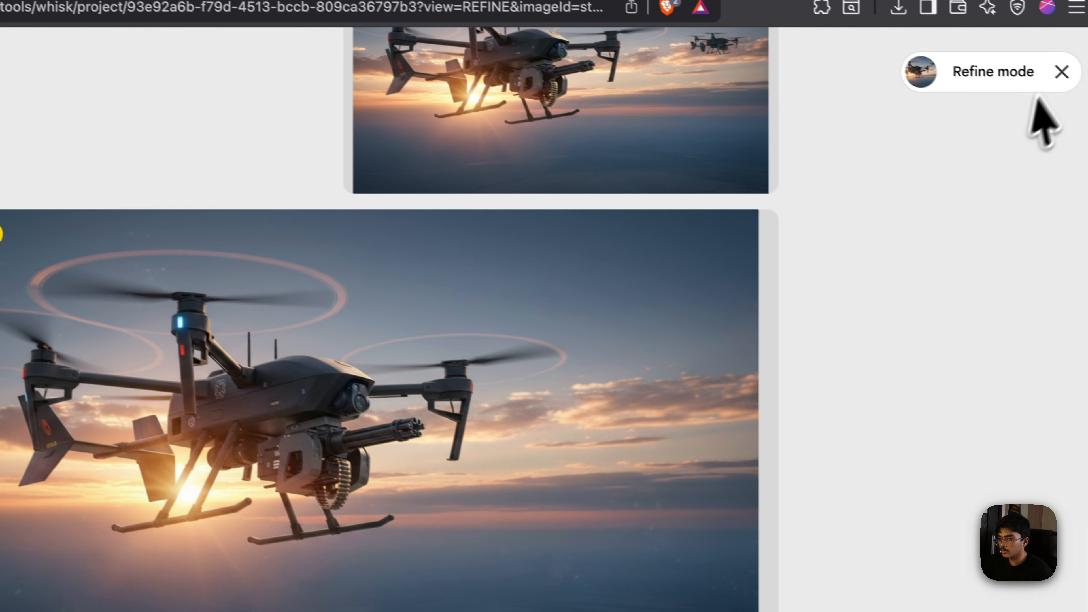
left_click(1061, 72)
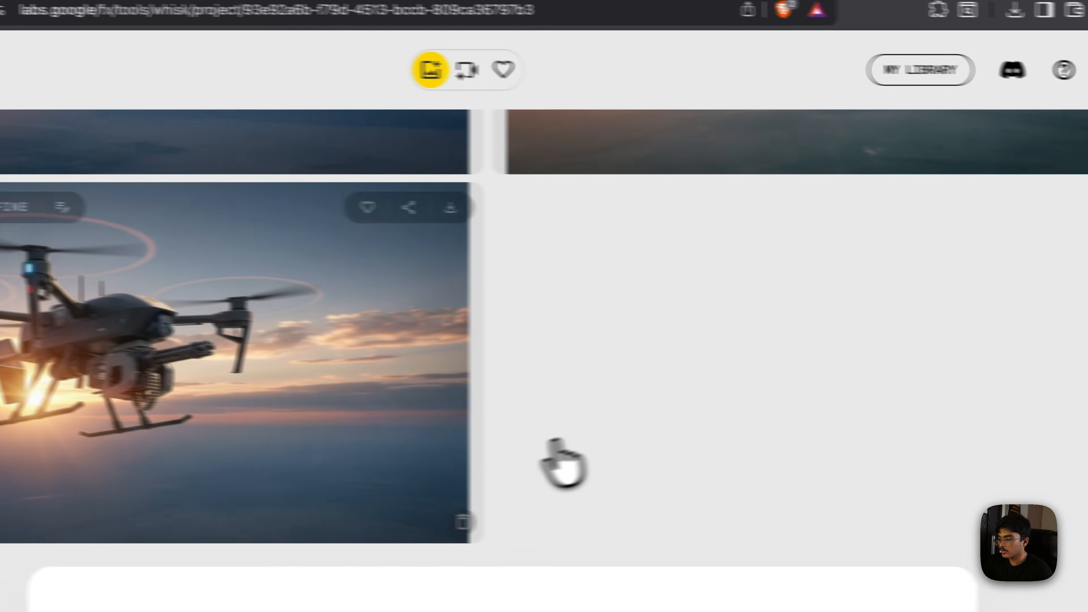
left_click(487, 36)
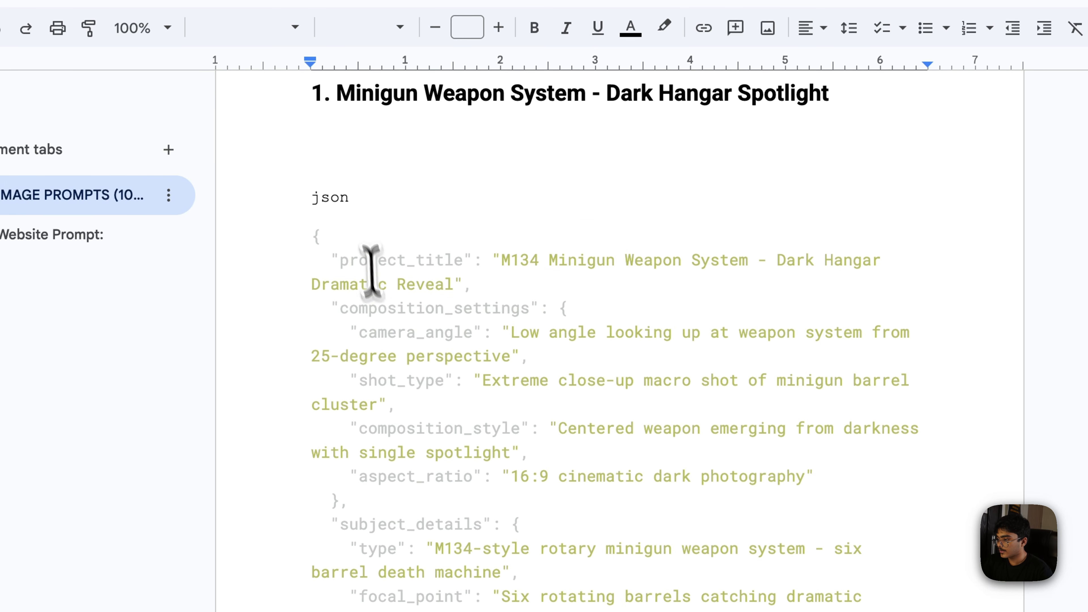
Select the full Minigun Weapon System JSON prompt block in the document.
left_click_drag(316, 210, 564, 464)
scroll(563, 464, "down", 10)
scroll(481, 364, "up", 10)
left_click_drag(316, 277, 514, 440)
scroll(452, 510, "down", 20)
scroll(497, 502, "down", 12)
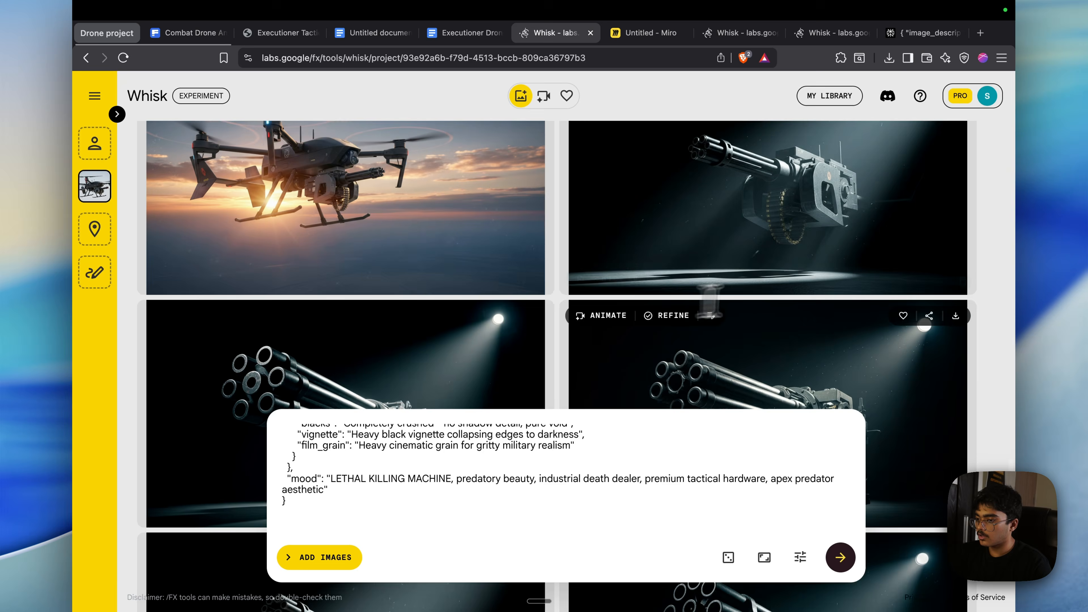
Save the minigun image to Downloads and generate from the pasted minigun prompt.
scroll(710, 301, "up", 3)
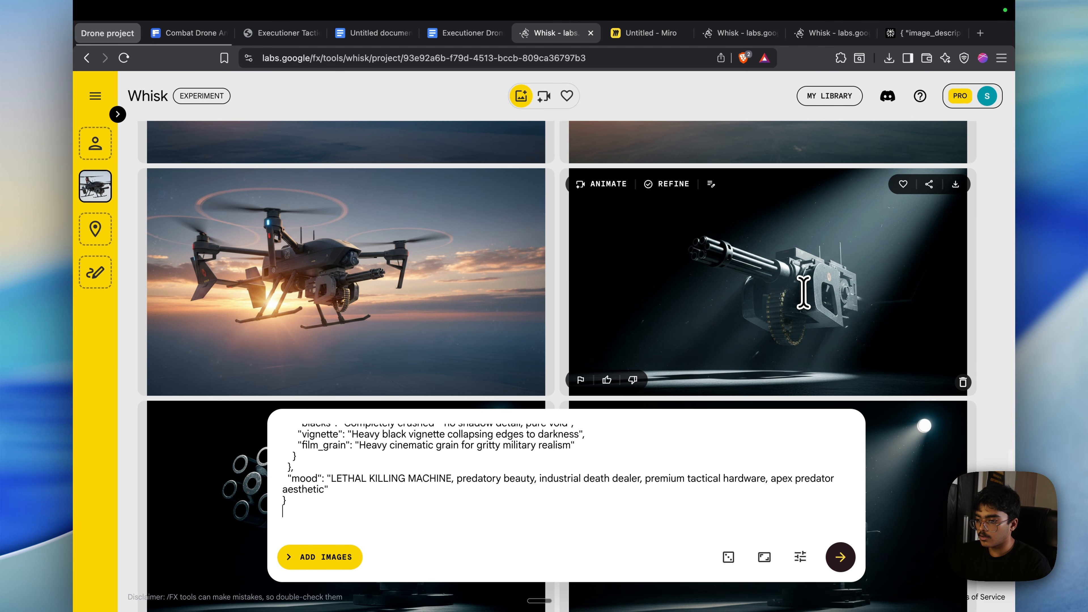
scroll(804, 286, "down", 1)
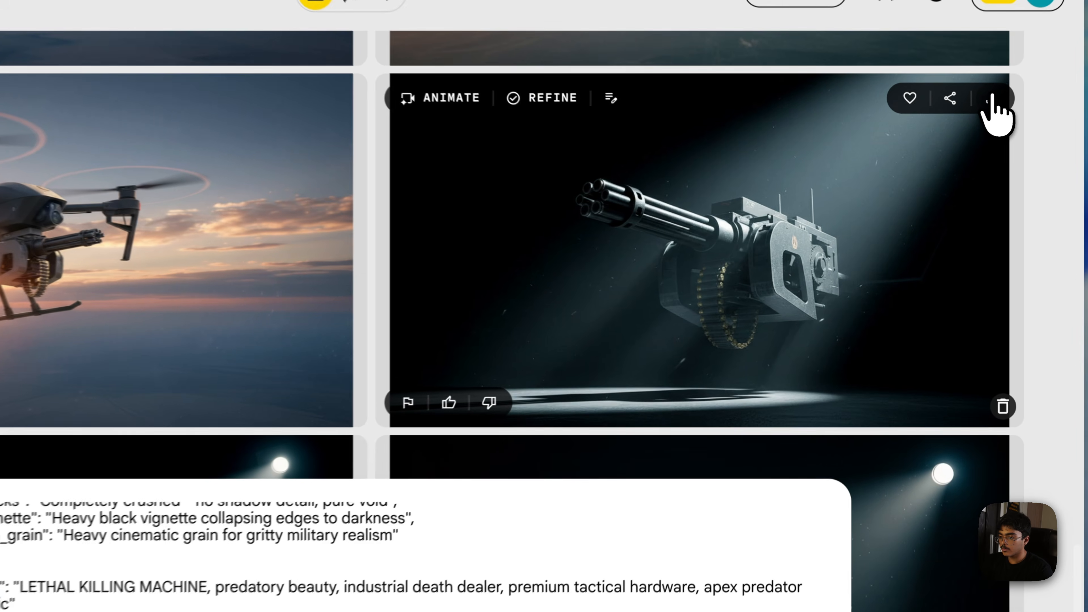
left_click(956, 163)
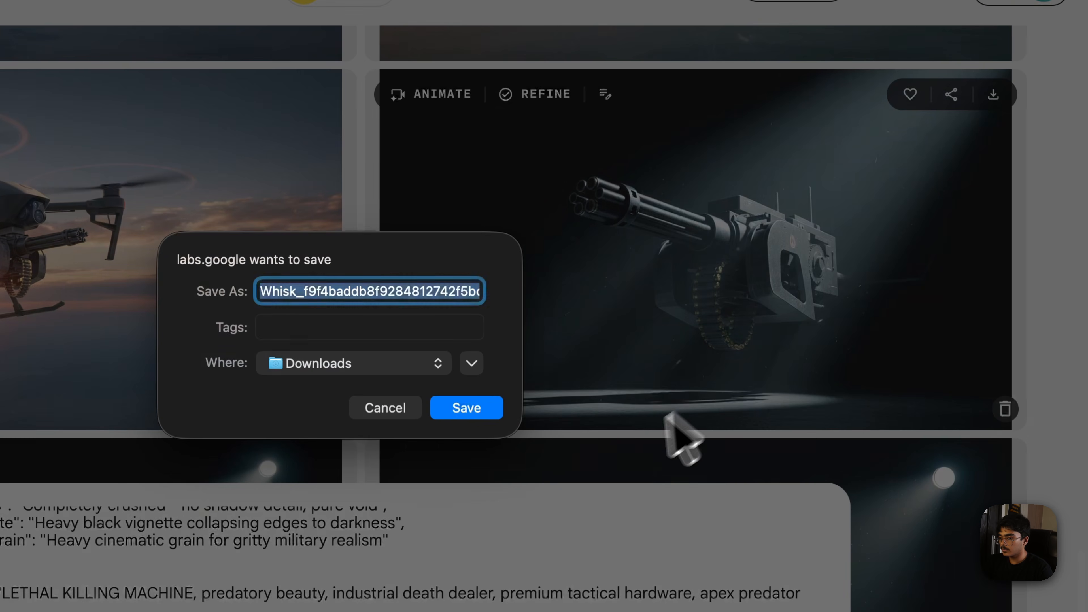
left_click(466, 407)
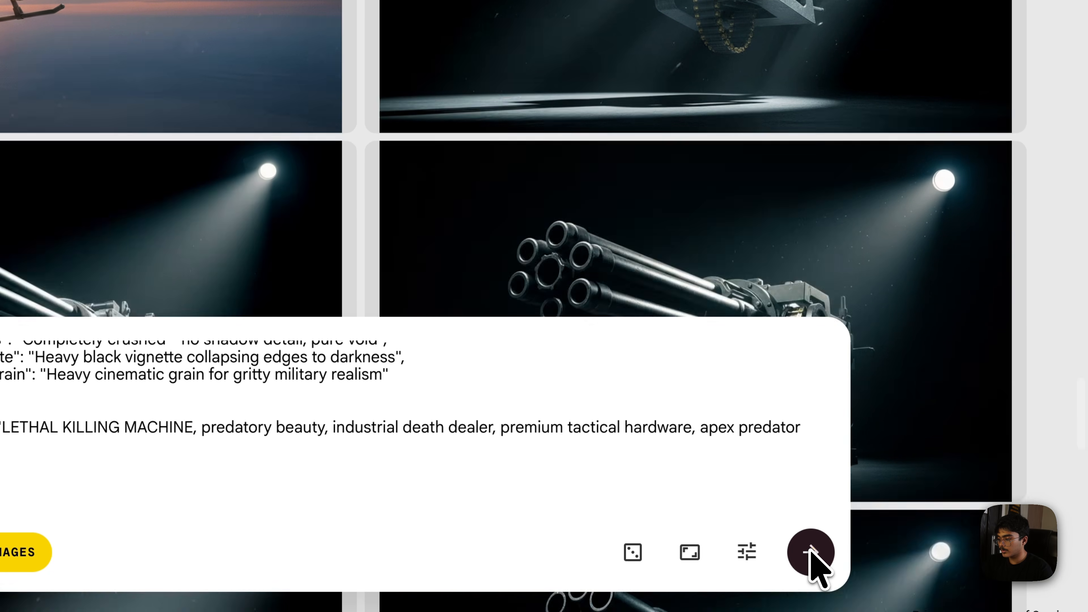
left_click(811, 553)
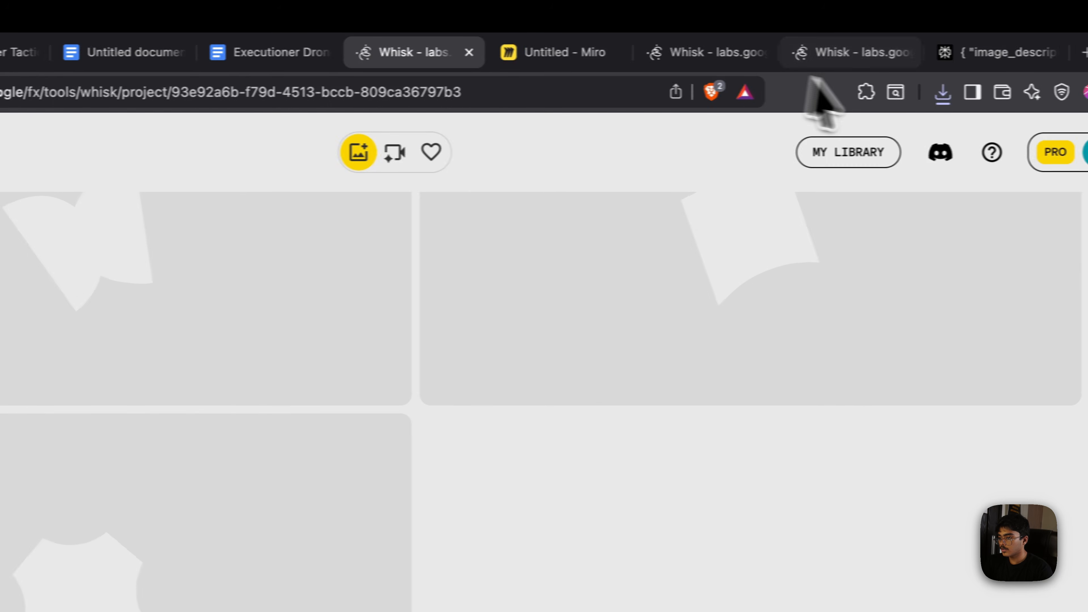
Add the downloaded drone images as Subjects and remove the extra first drone.
left_click(943, 94)
left_click_drag(728, 191, 0, 298)
left_click_drag(30, 252, 33, 256)
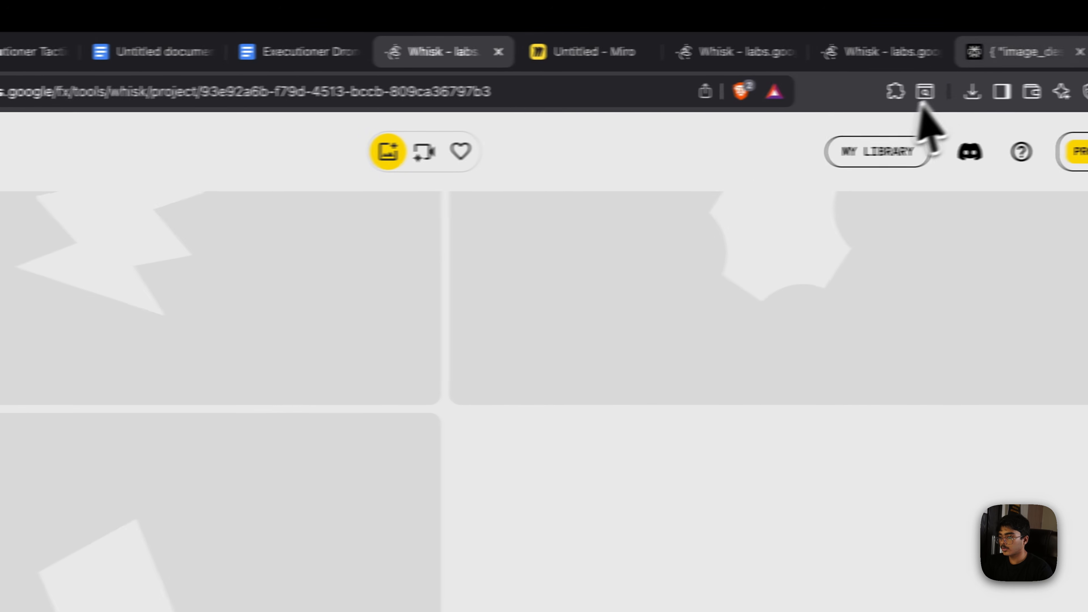
left_click(937, 92)
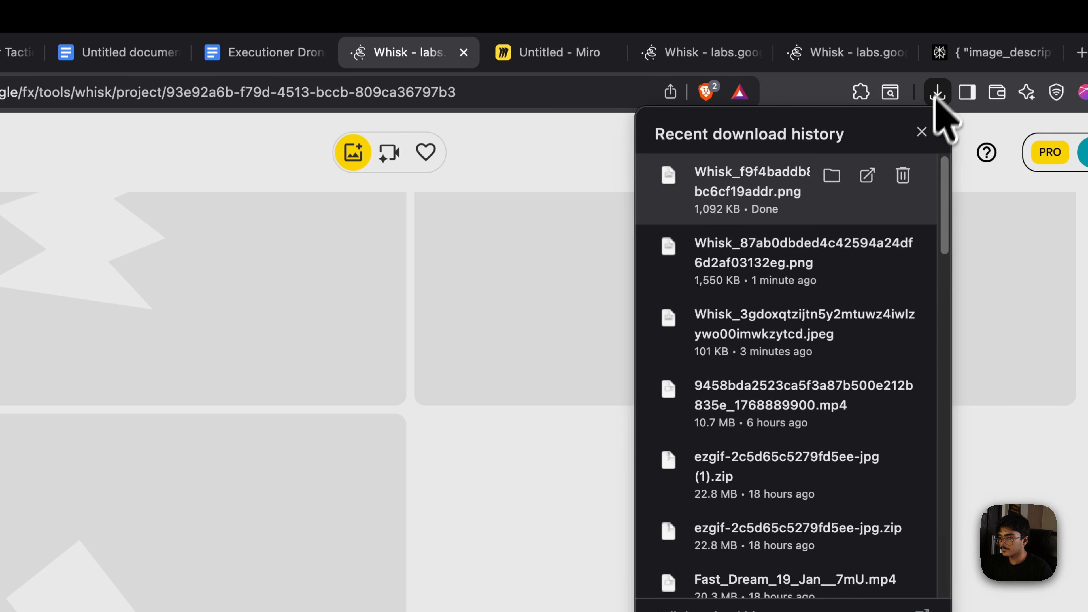
left_click_drag(729, 267, 0, 382)
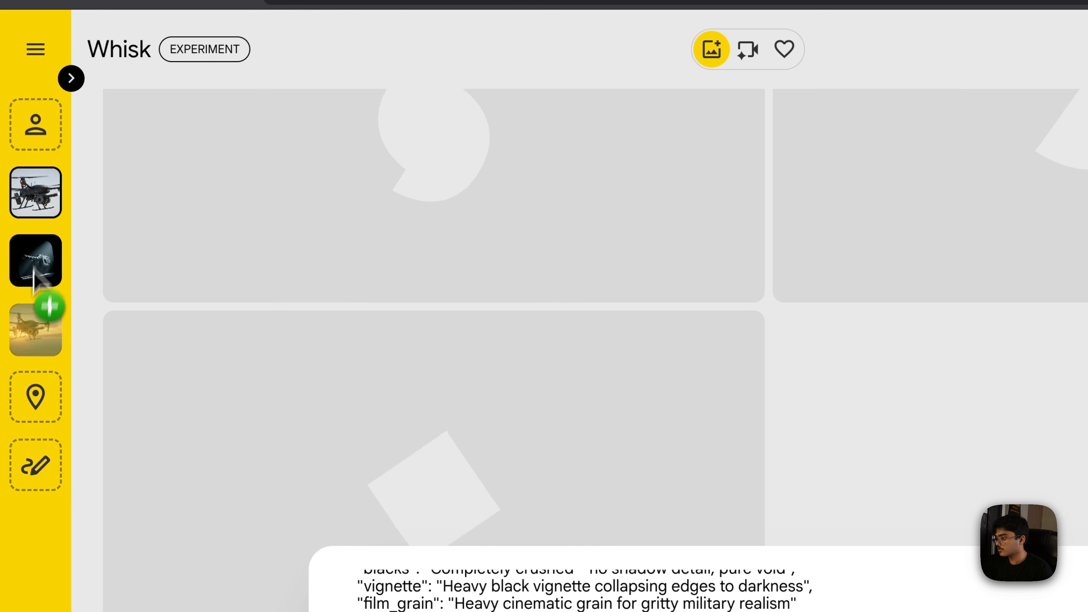
left_click(80, 85)
left_click(209, 345)
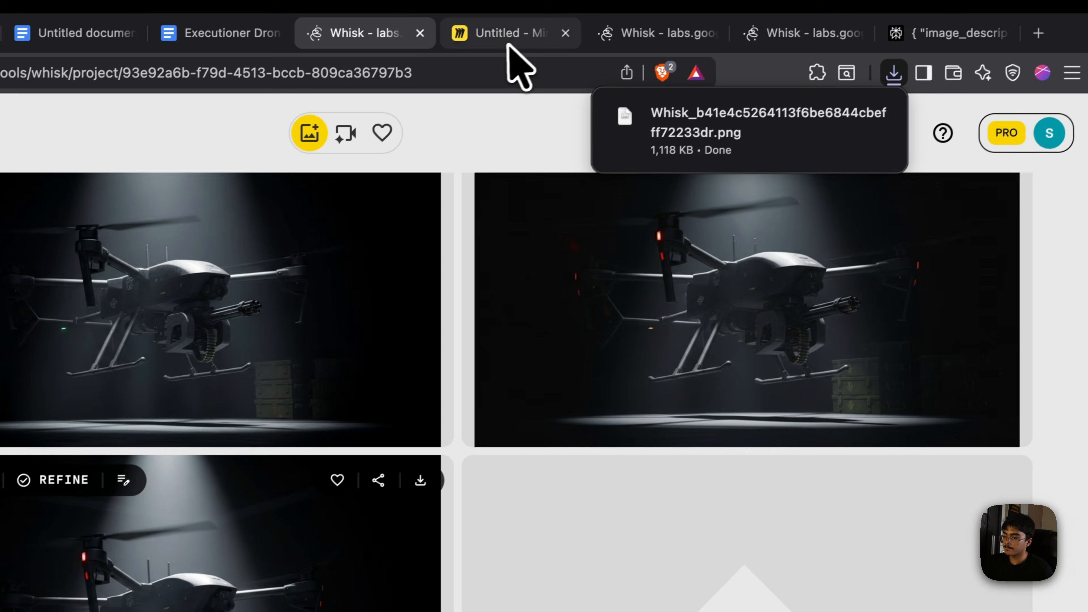
Place the hangar drone and minigun images from downloads beside the sunset drone on the Miro board.
left_click(506, 38)
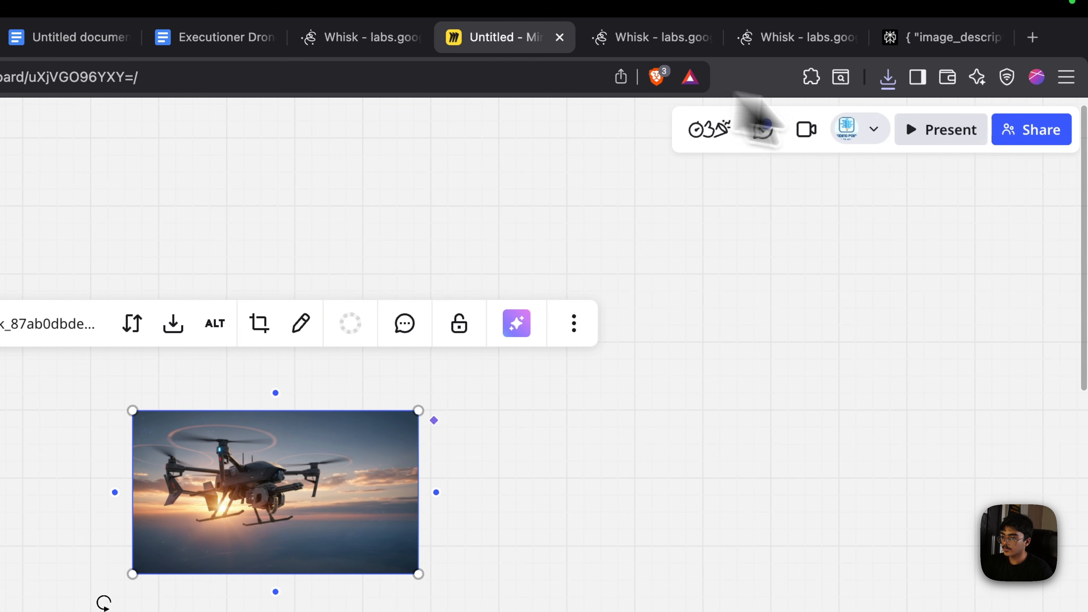
left_click(888, 77)
left_click_drag(724, 202, 460, 611)
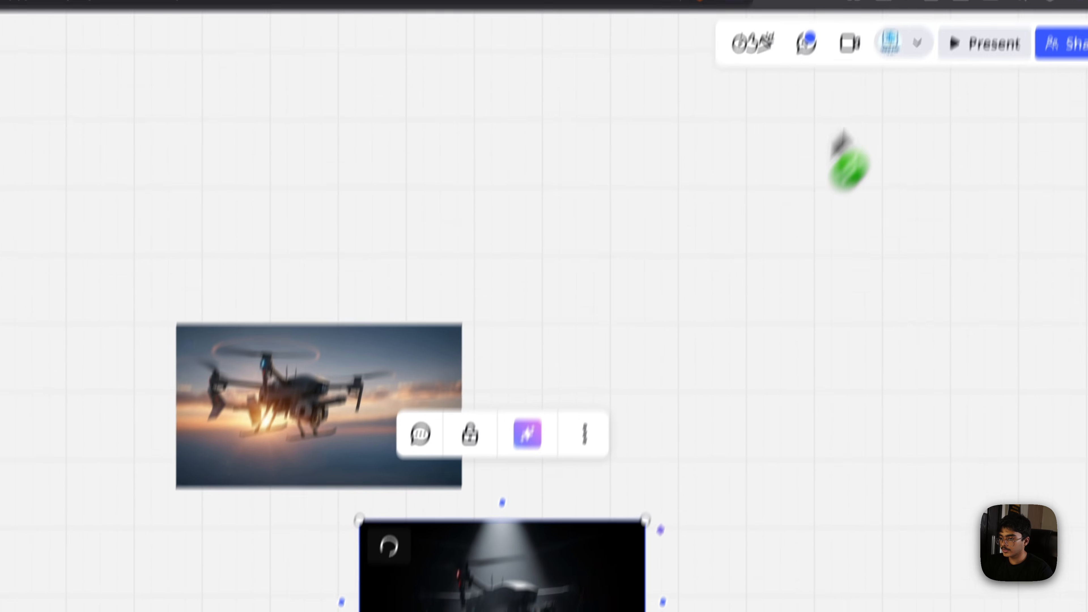
left_click(888, 77)
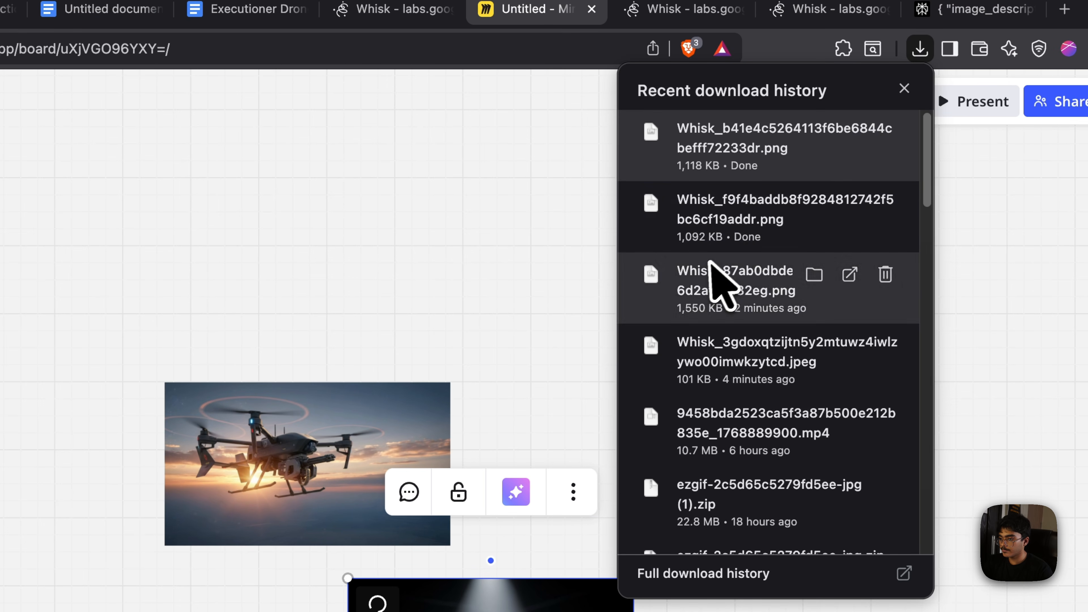
left_click_drag(710, 263, 793, 485)
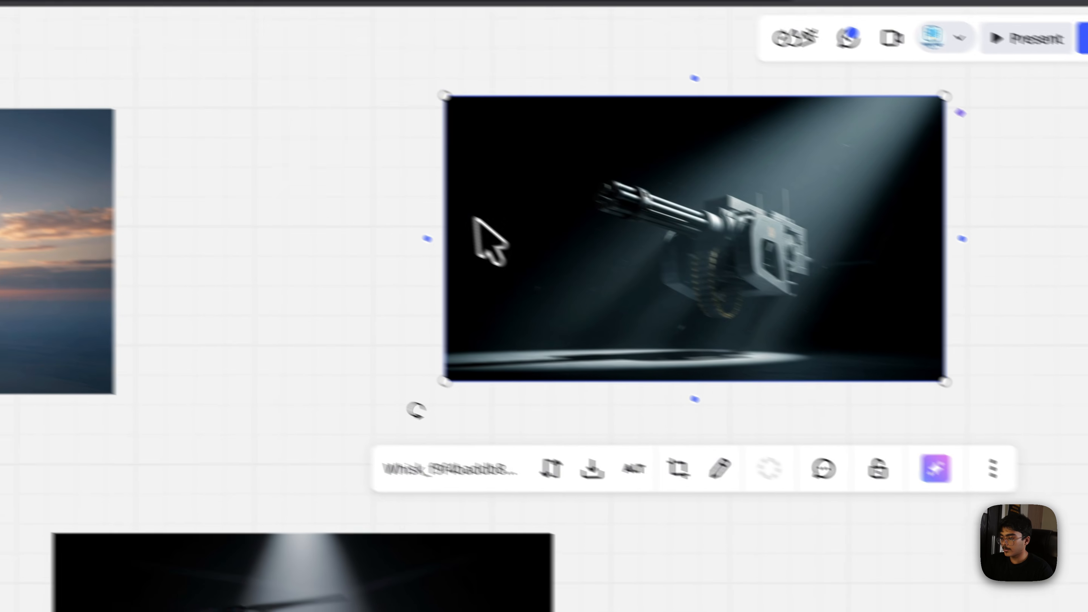
scroll(533, 96, "left", 5)
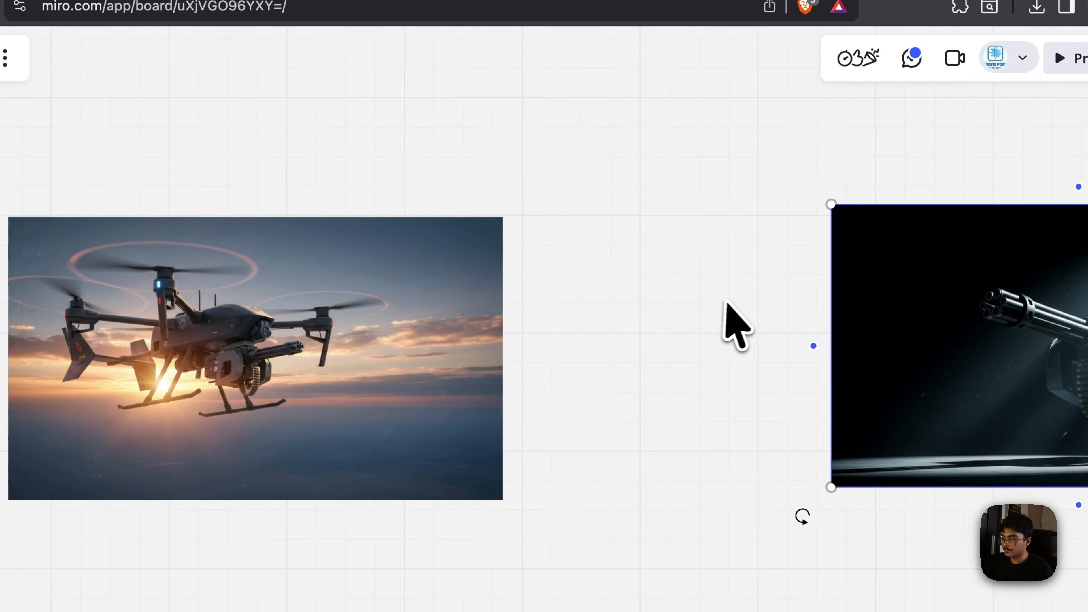
scroll(624, 142, "down", 3)
left_click(520, 272)
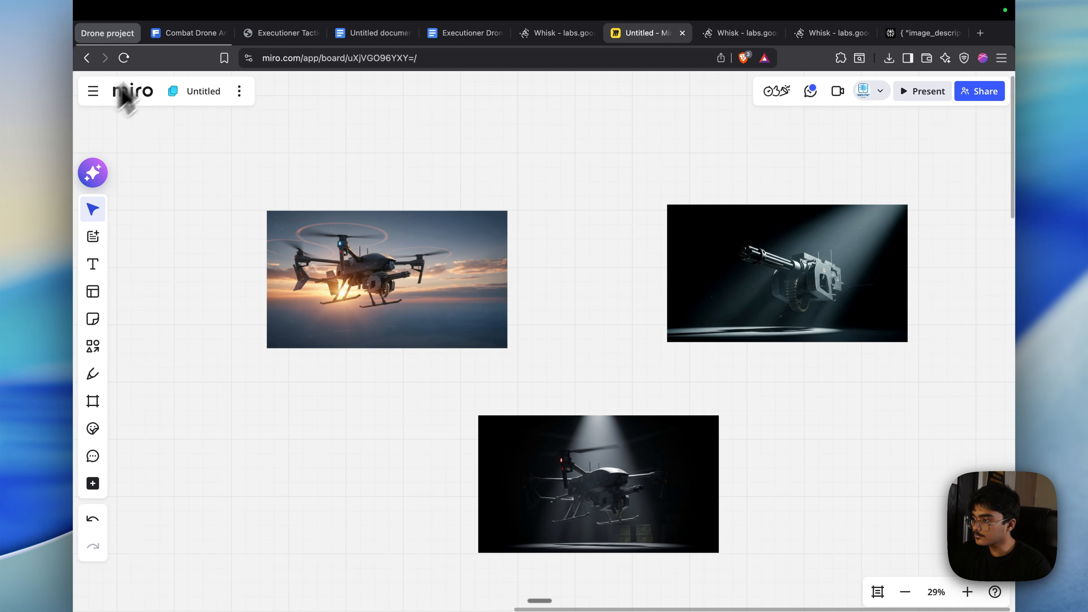
left_click(185, 34)
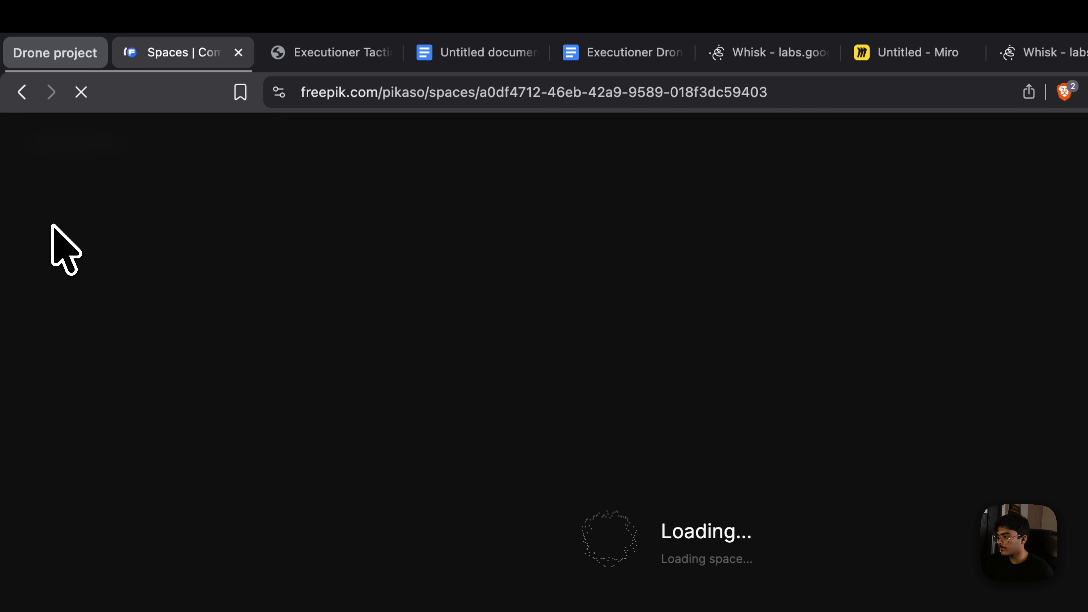
Go to Freepik in a new tab, enter Spaces, and start a blank space from scratch.
key("super+t")
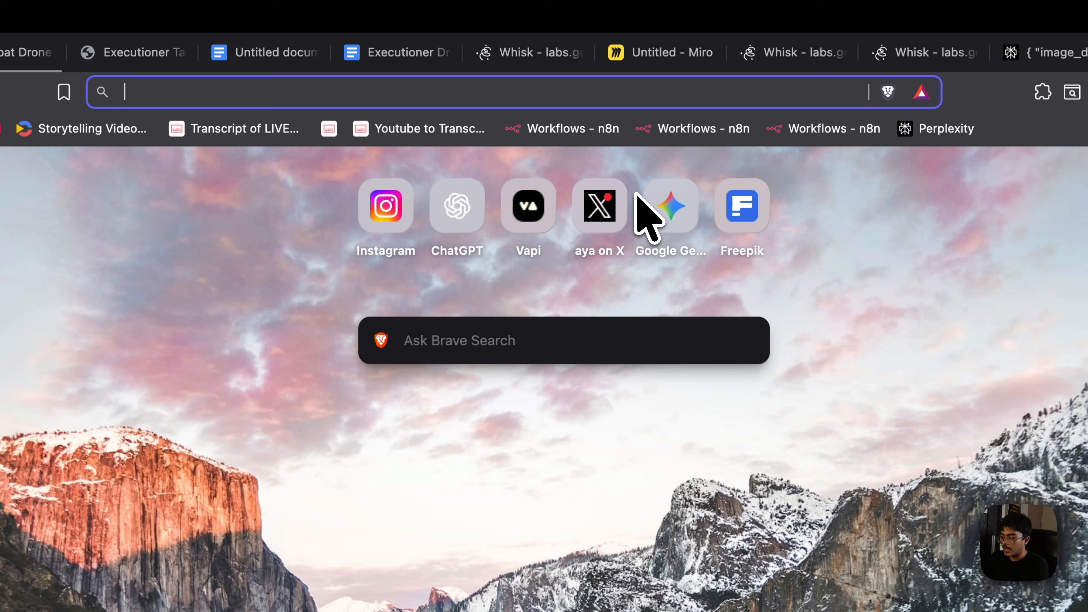
type("freepik.com")
key("Return")
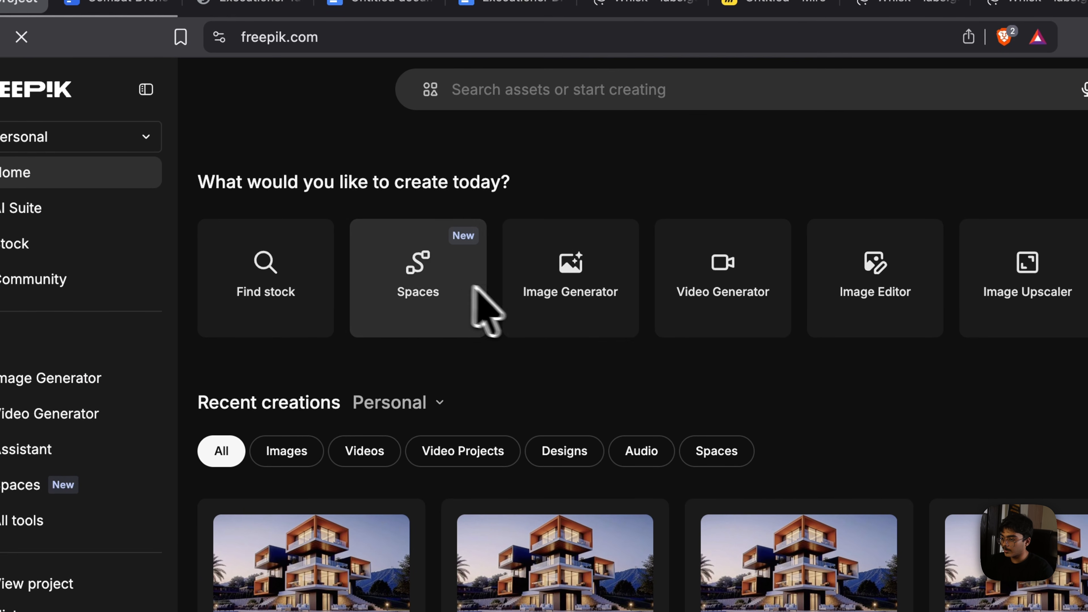
left_click(372, 222)
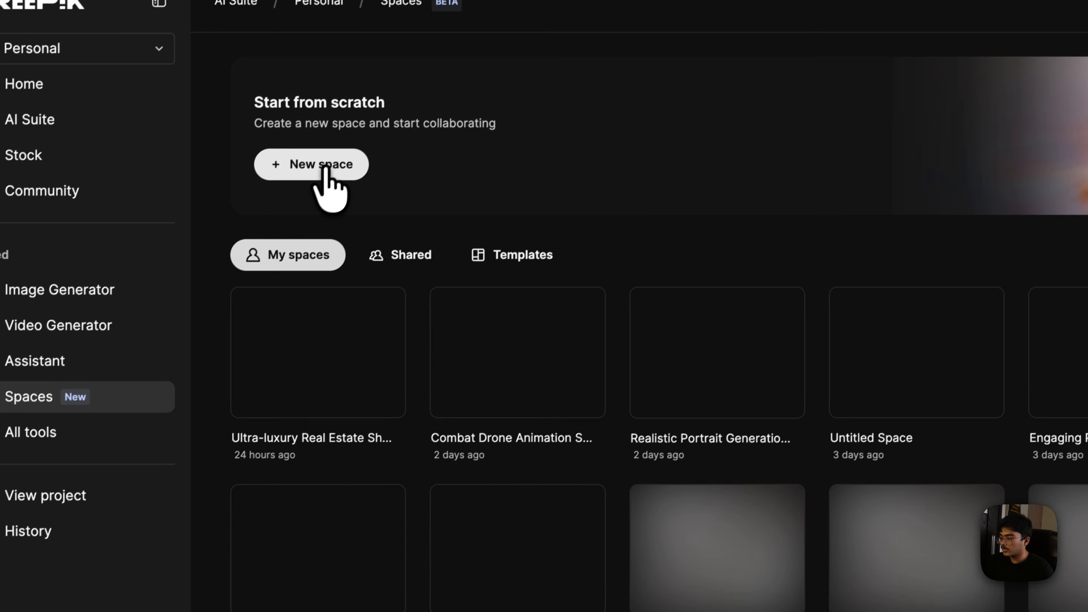
left_click(314, 252)
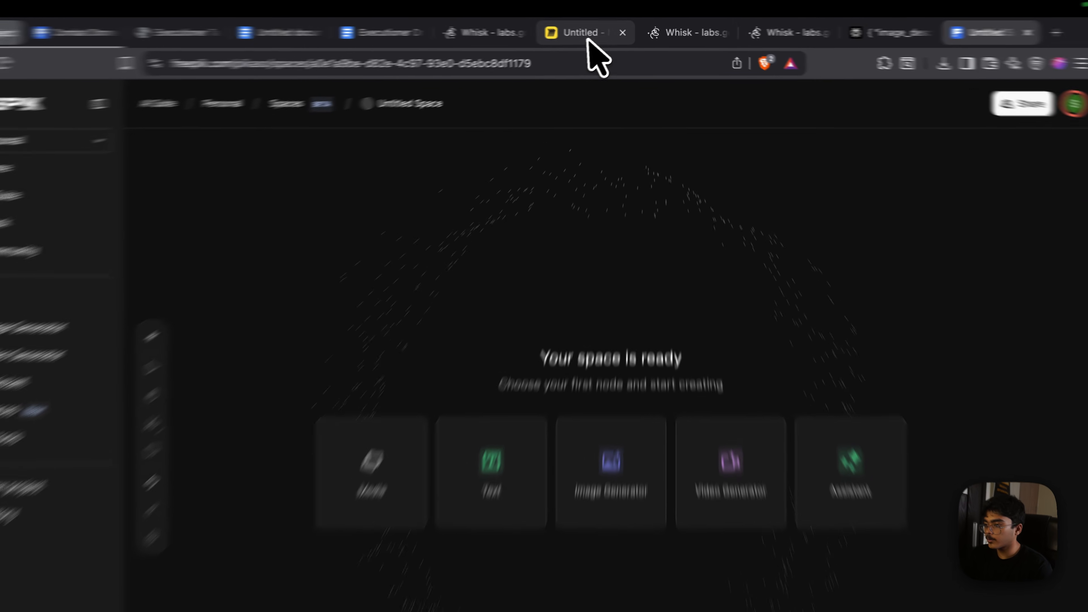
Download the sunset drone image from the Miro board.
left_click(588, 39)
right_click(371, 143)
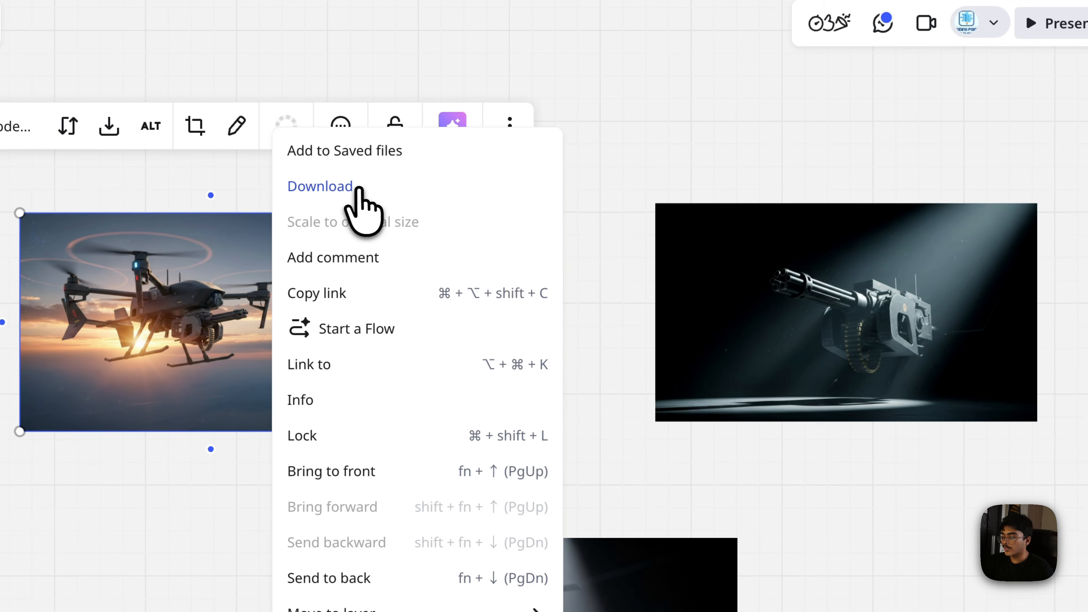
left_click(450, 1)
left_click(597, 448)
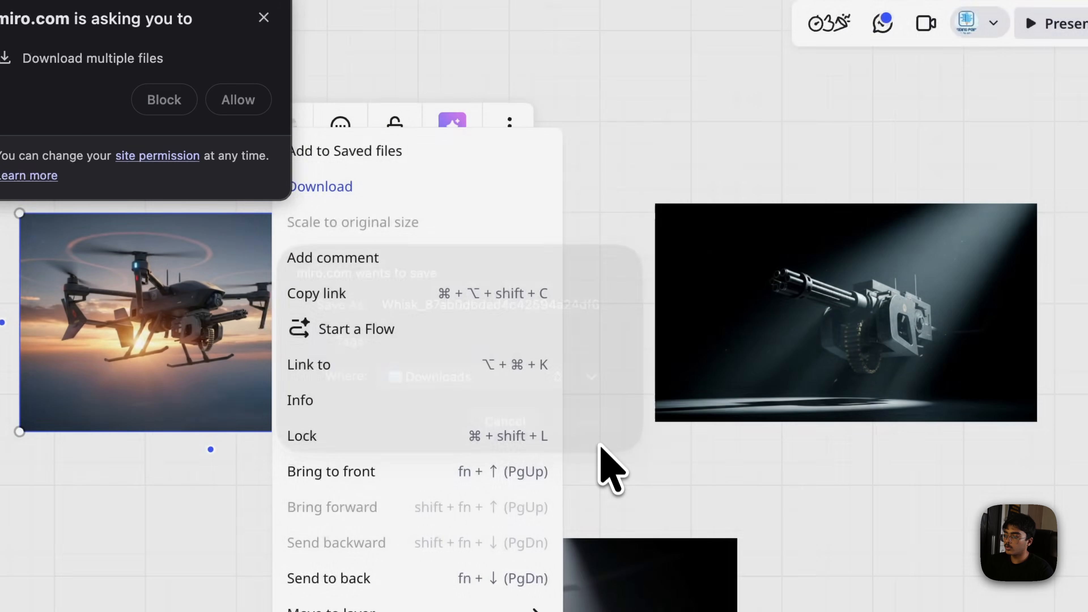
left_click(790, 175)
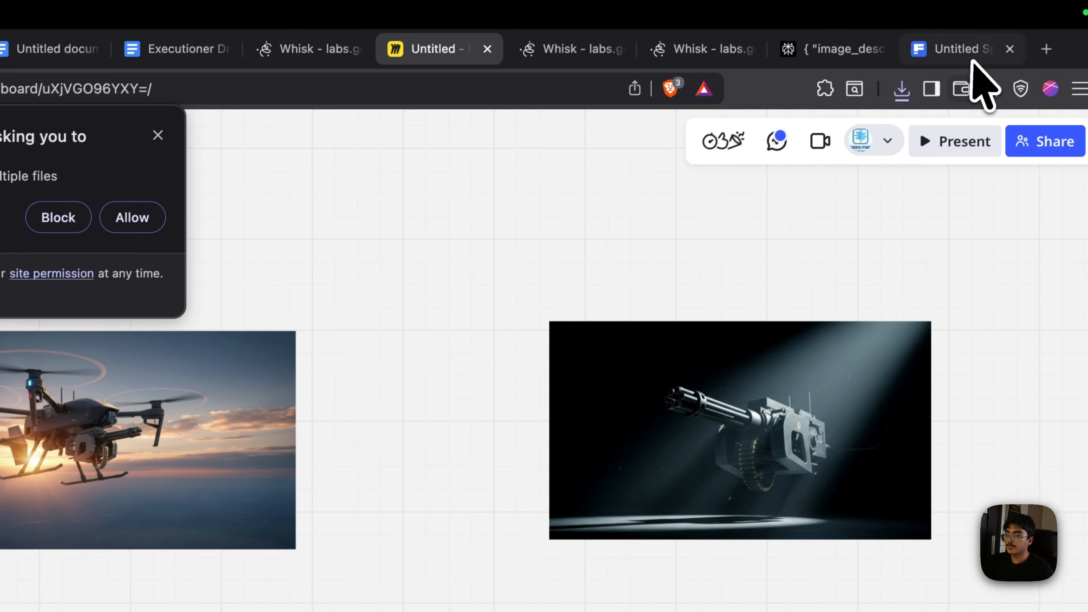
Drag the downloaded drone PNG onto the Freepik canvas as Creation #1, positioned upper left.
left_click(971, 59)
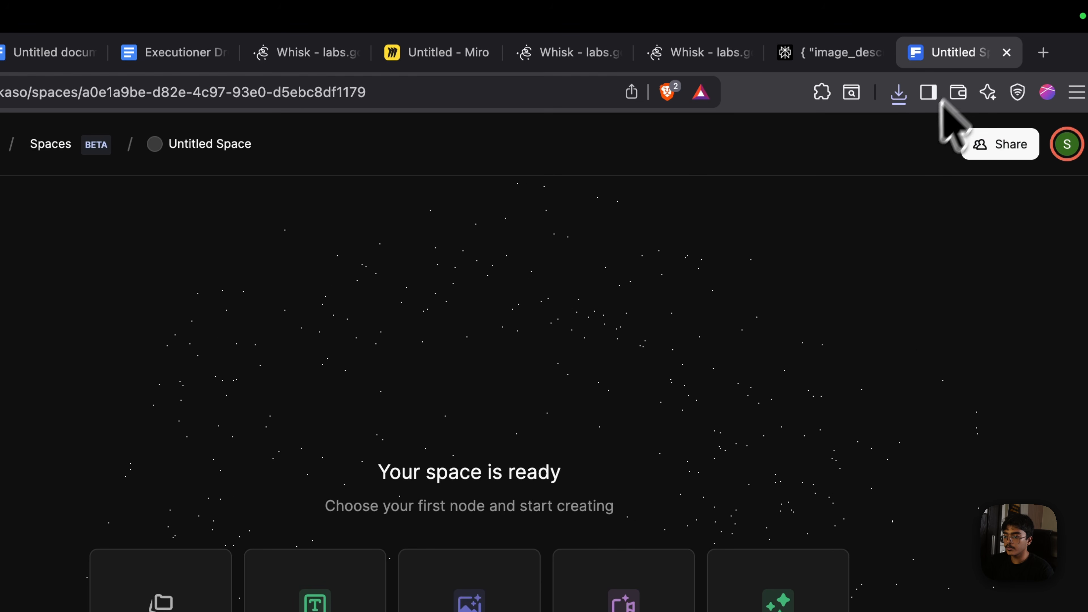
left_click(895, 95)
left_click_drag(688, 180, 174, 434)
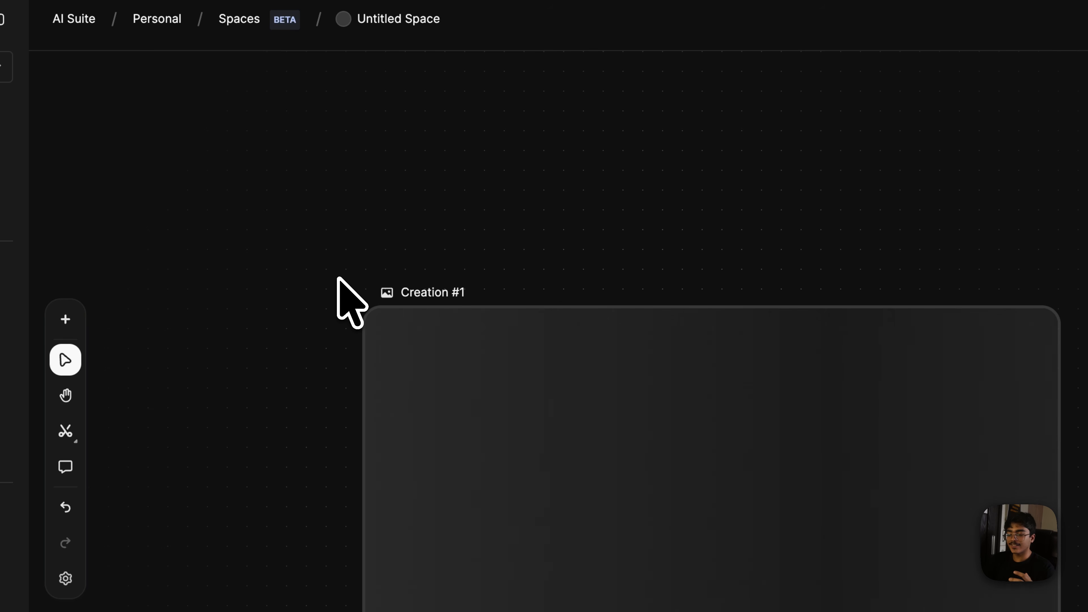
scroll(677, 487, "down", 5)
left_click_drag(759, 437, 680, 309)
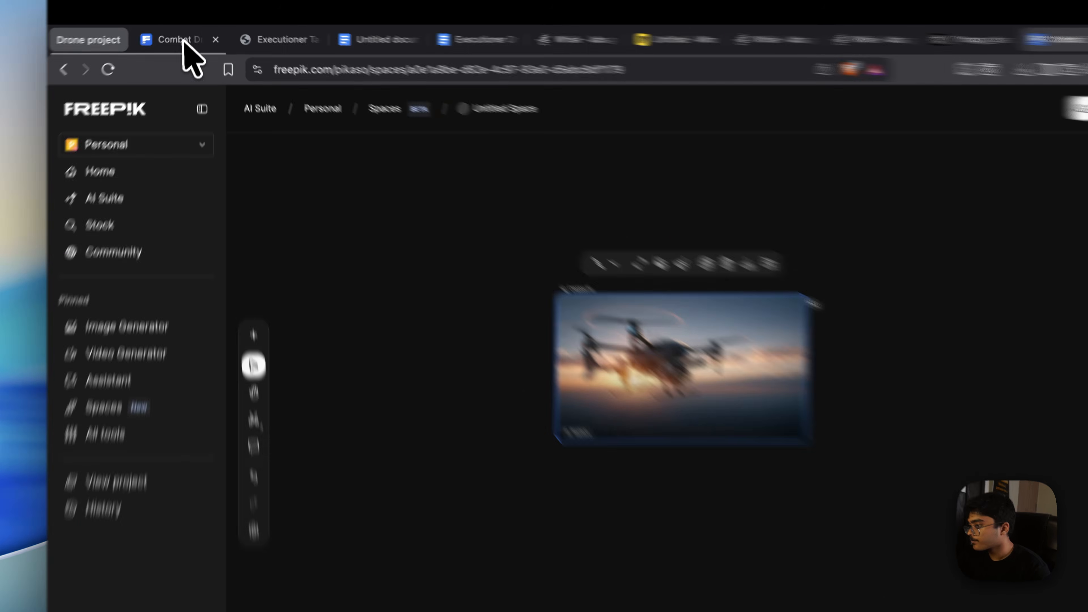
Bring up the Executioner Drone prompt document in Google Docs.
left_click(184, 33)
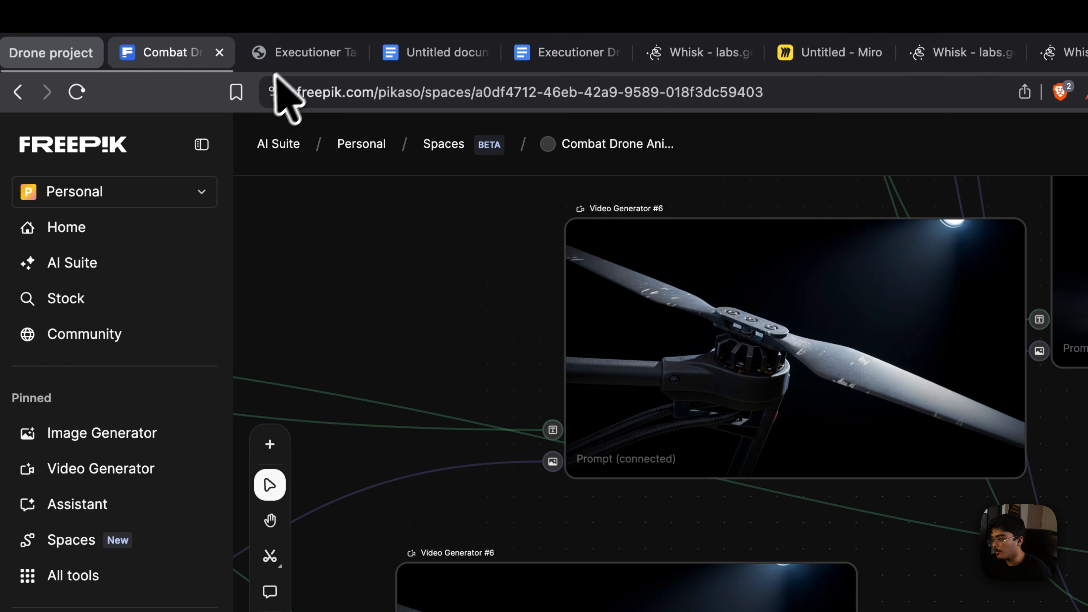
left_click(301, 56)
left_click(428, 60)
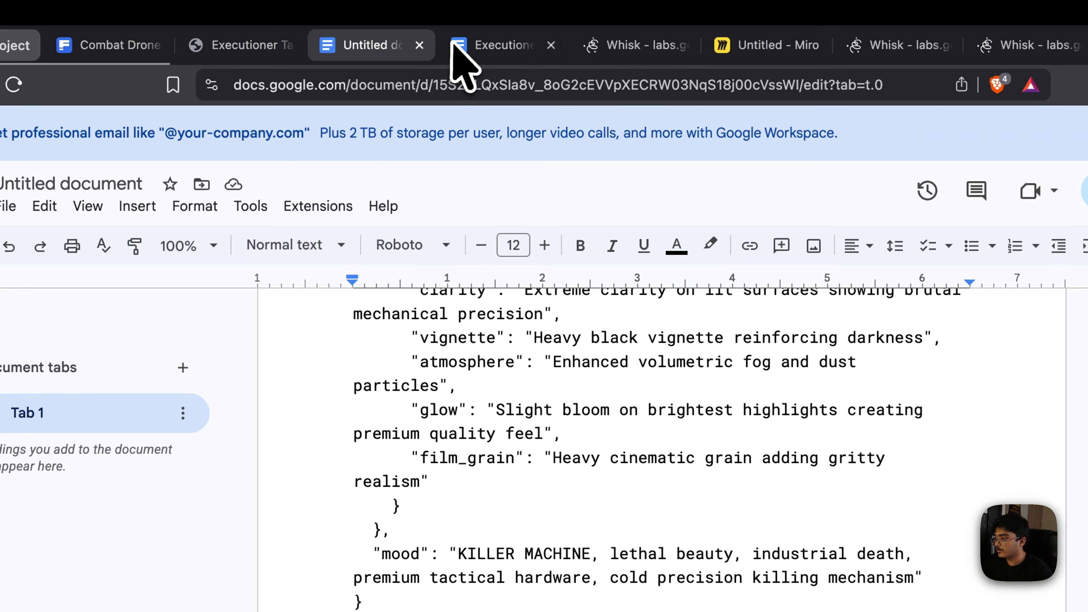
left_click(460, 64)
left_click(469, 450)
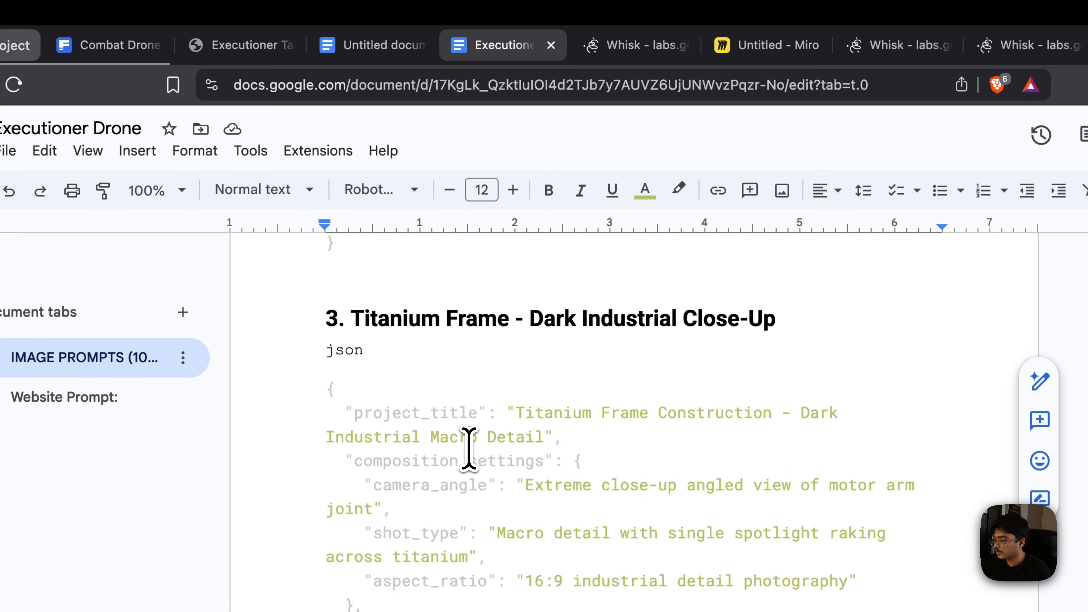
Select and copy the Hero Video 1 JSON prompt, then return to the Freepik space.
scroll(480, 450, "down", 5)
scroll(494, 450, "down", 15)
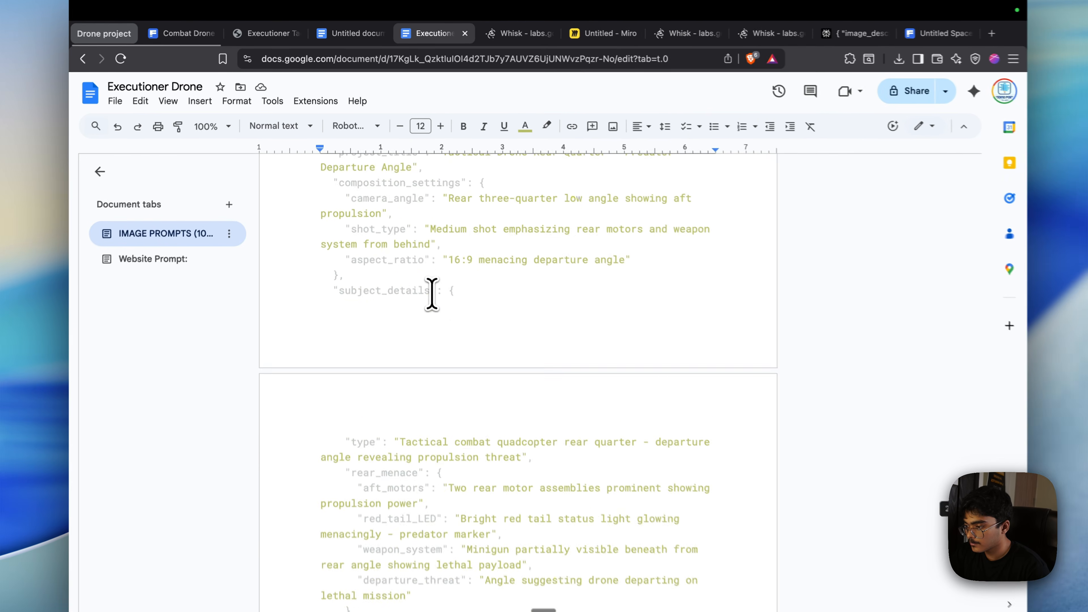
scroll(432, 295, "up", 15)
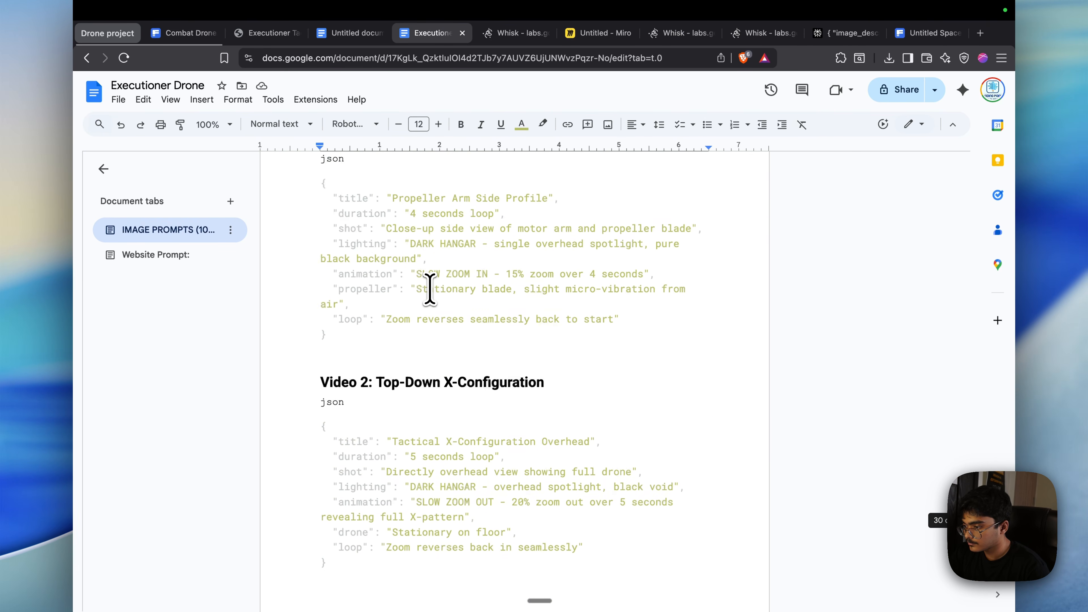
scroll(429, 290, "up", 3)
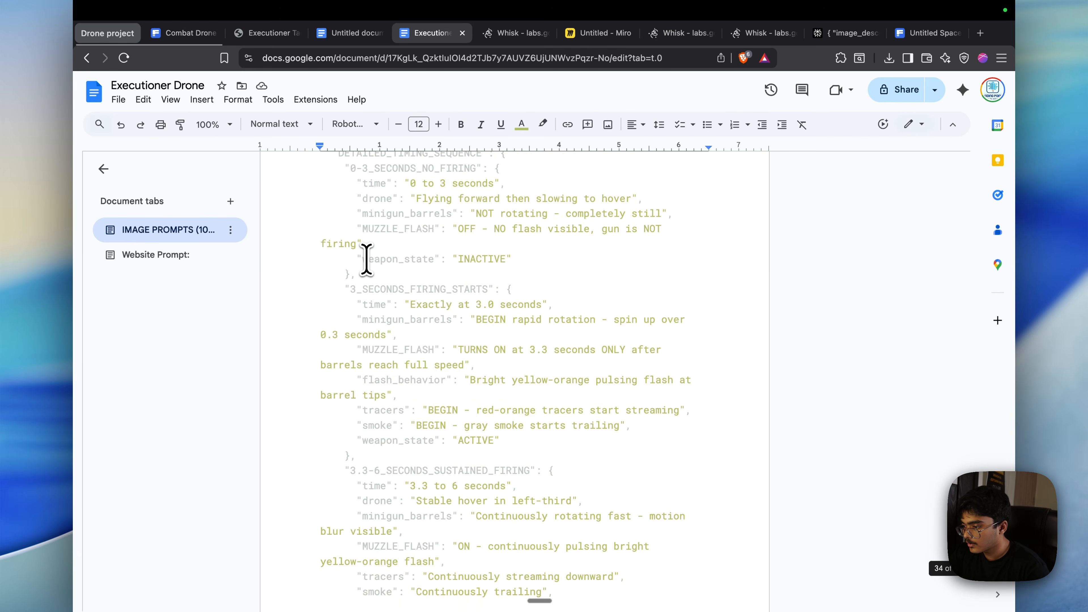
scroll(366, 259, "down", 5)
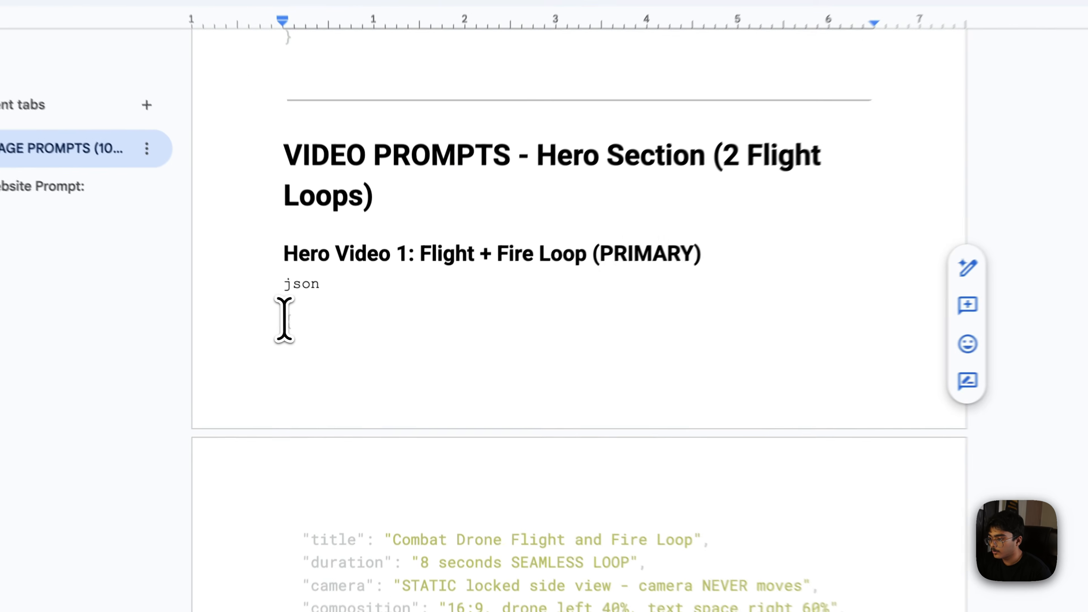
left_click_drag(324, 343, 441, 599)
left_click_drag(469, 501, 570, 444)
scroll(570, 444, "down", 5)
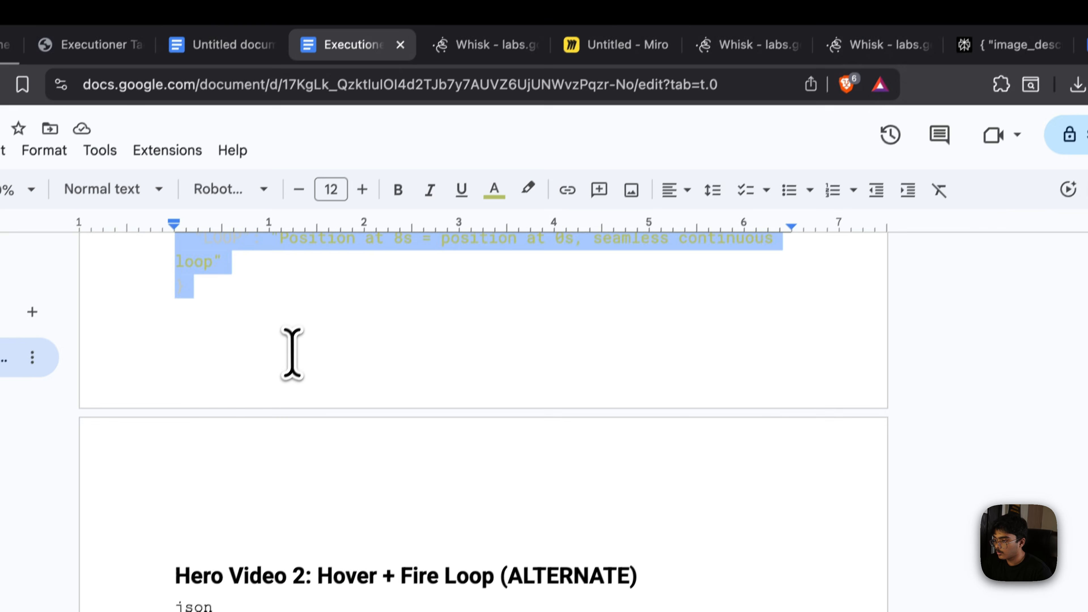
left_click(973, 52)
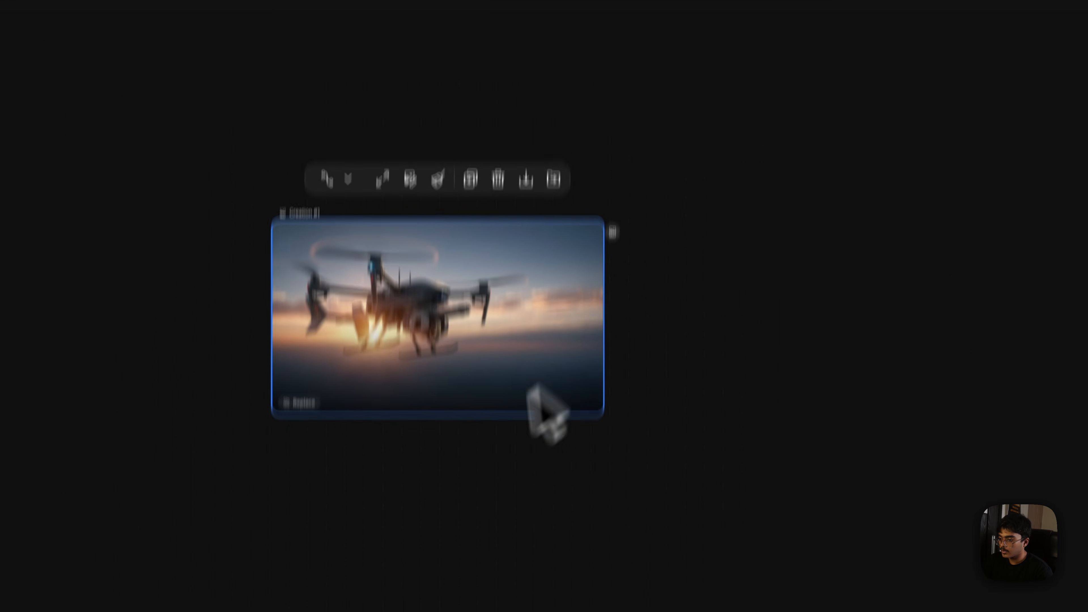
Paste the JSON as Text #1 and feed it and the drone image into a new Video Generator.
key("ctrl+v")
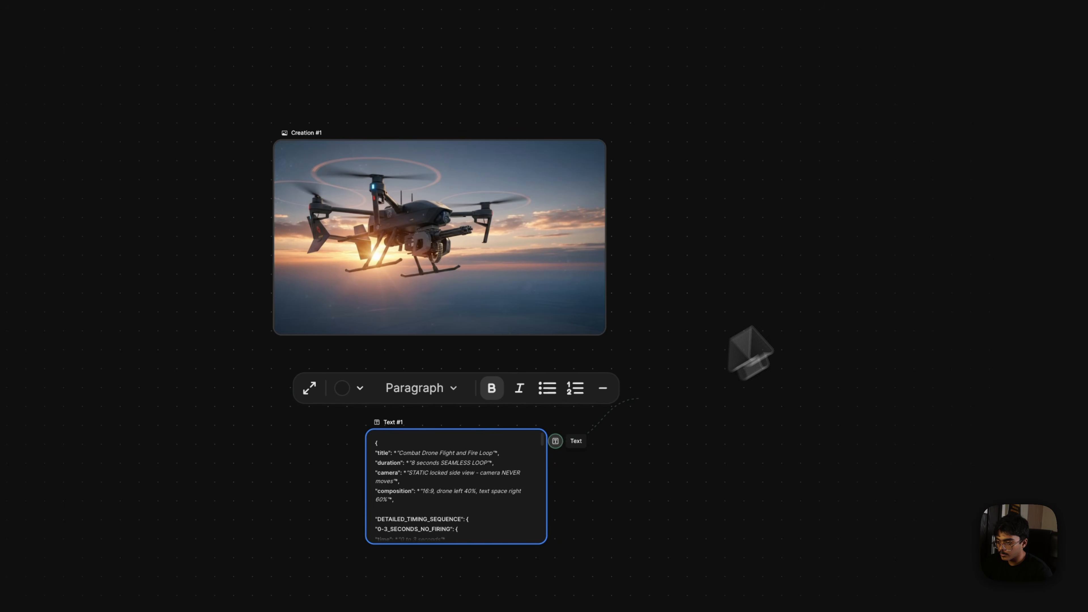
left_click_drag(739, 328, 754, 333)
left_click(554, 262)
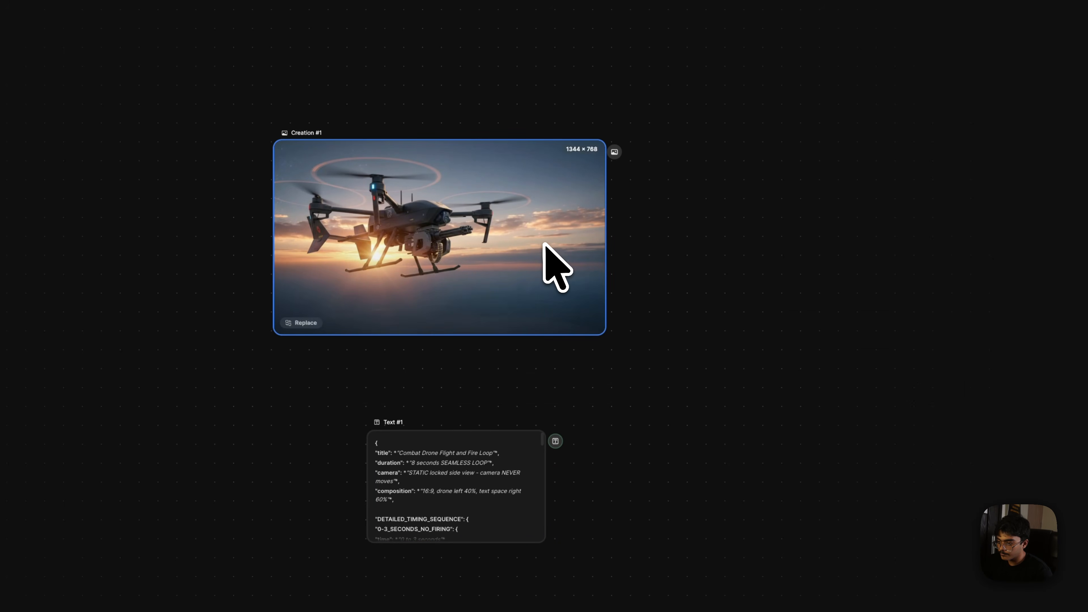
left_click(527, 465)
left_click_drag(767, 303, 996, 266)
left_click(809, 360)
left_click(570, 275)
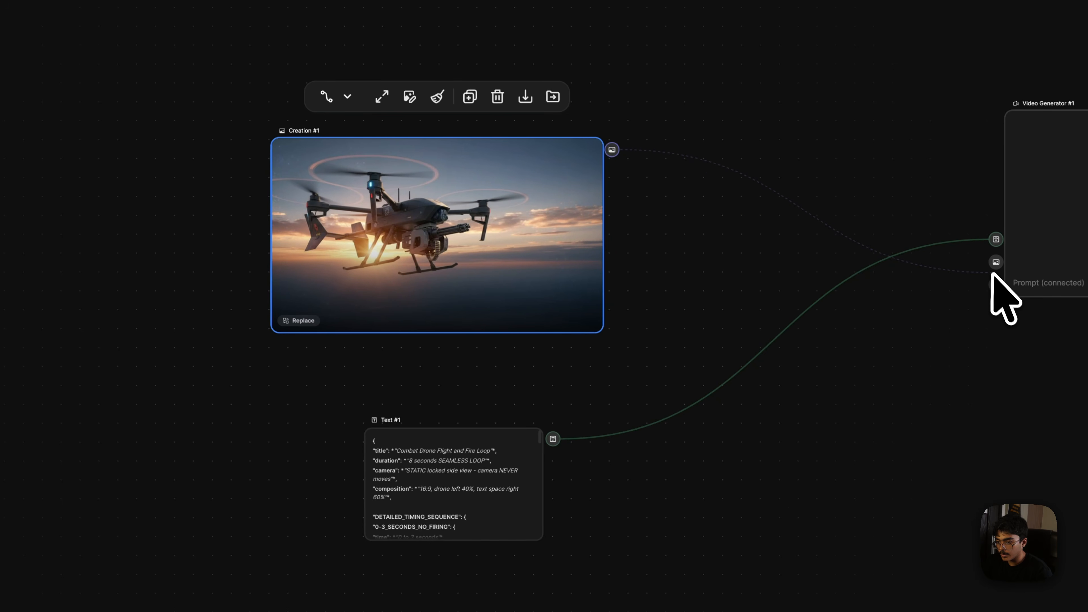
scroll(987, 345, "right", 10)
scroll(638, 343, "right", 4)
scroll(639, 343, "down", 3)
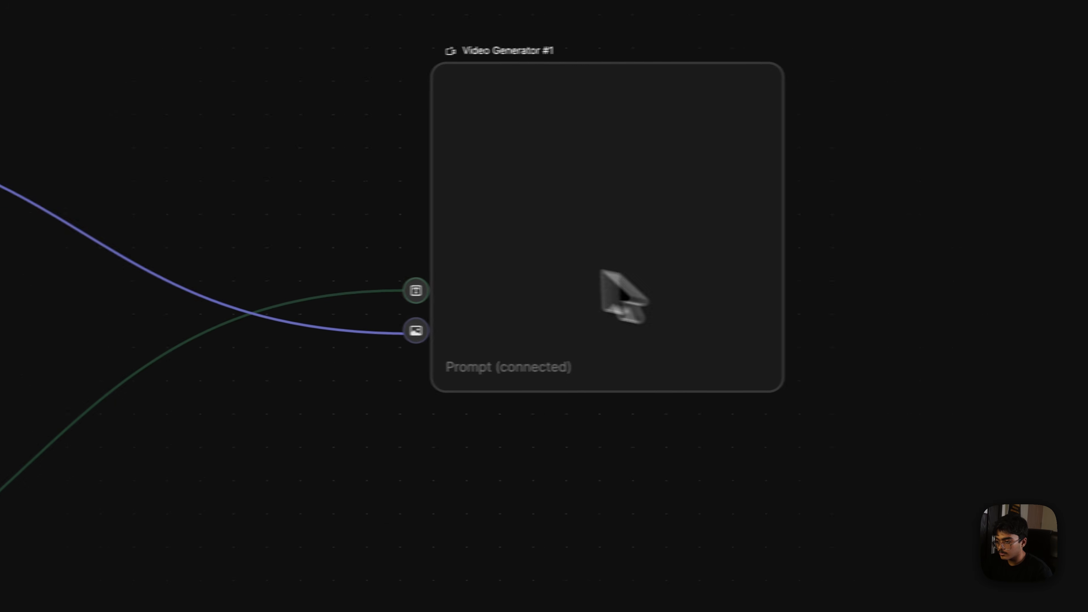
scroll(617, 301, "up", 5)
Set Video Generator #1 to Kling 2.5, 10 generations of 10s clips, and run it.
left_click(524, 397)
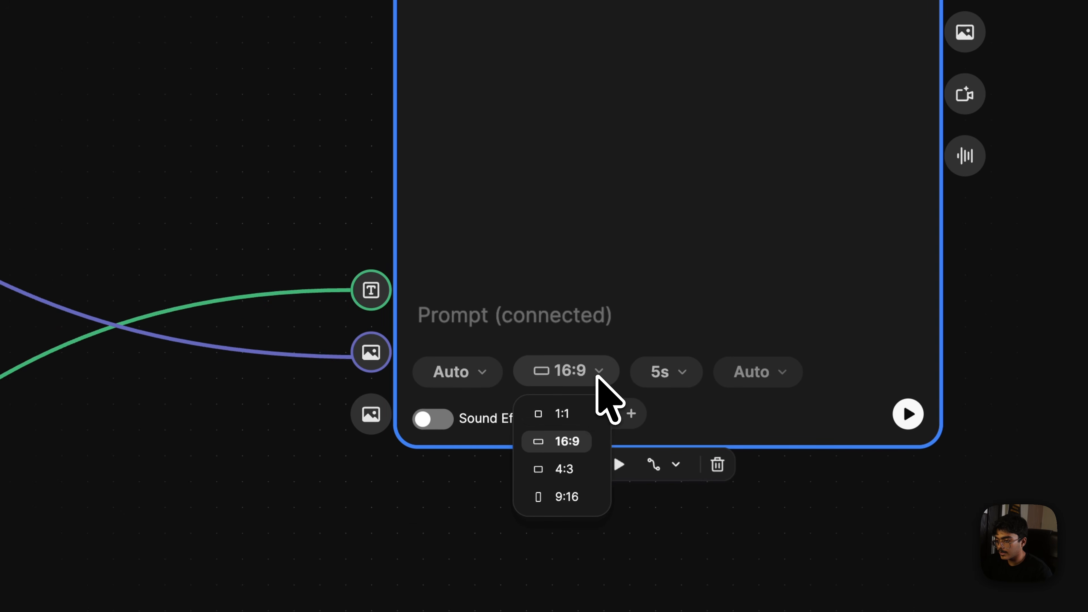
left_click(462, 386)
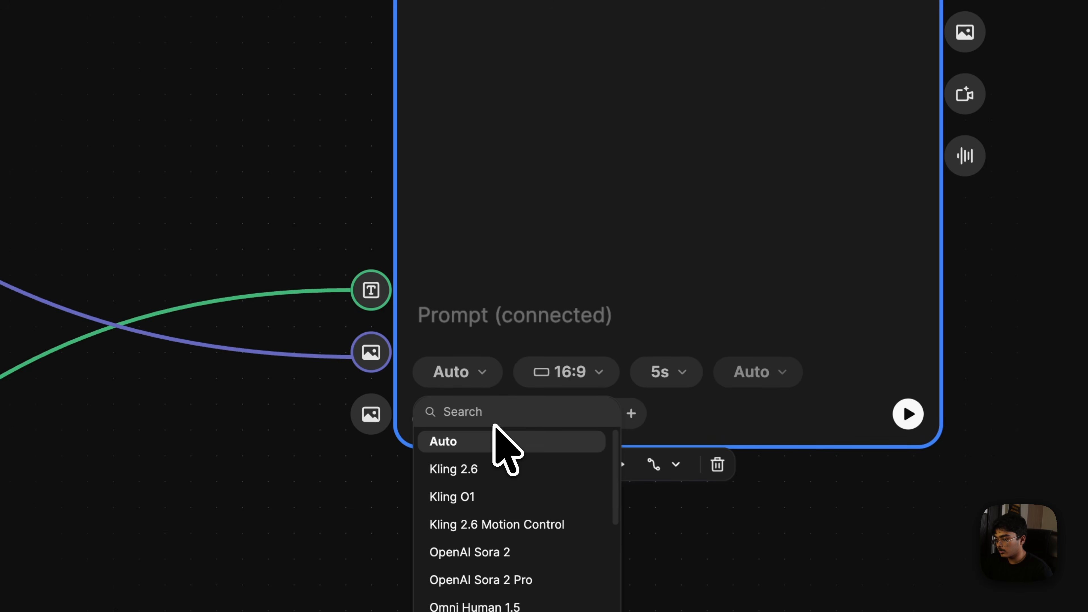
type("2.5")
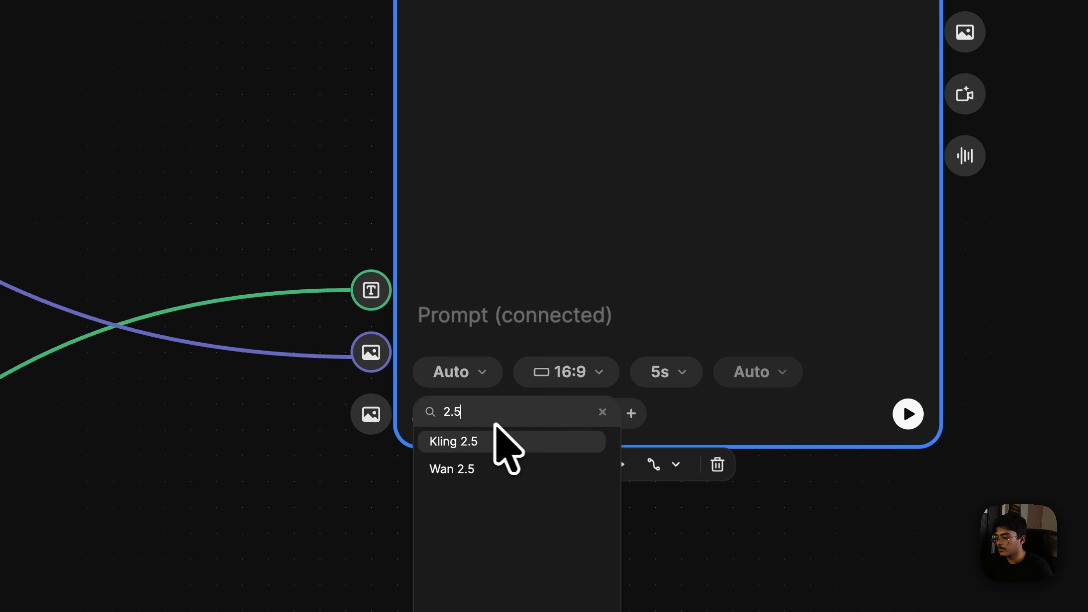
left_click(529, 442)
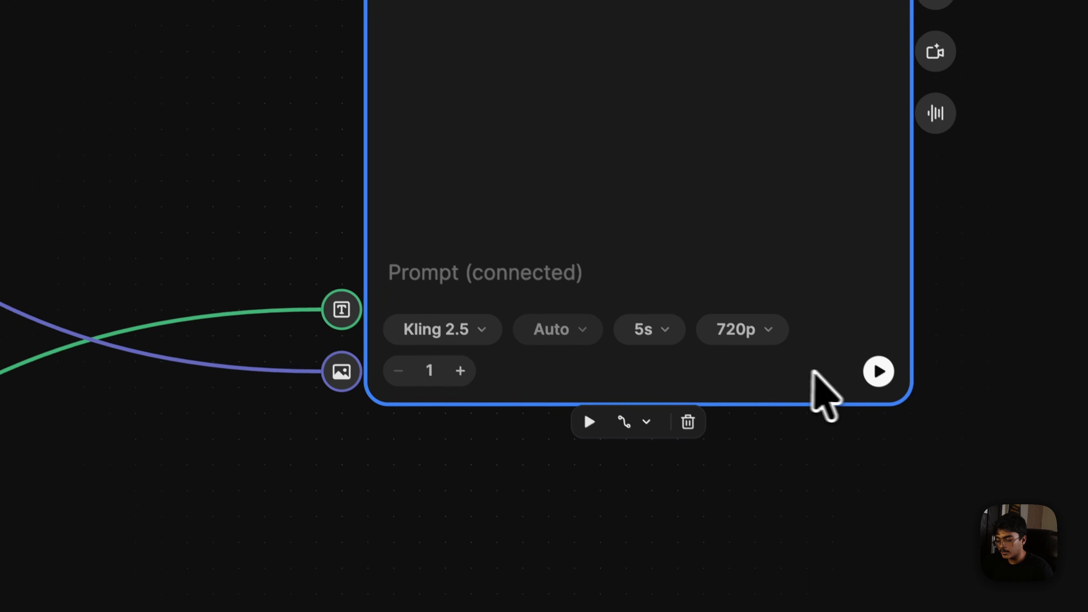
left_click(490, 413)
triple_click(537, 368)
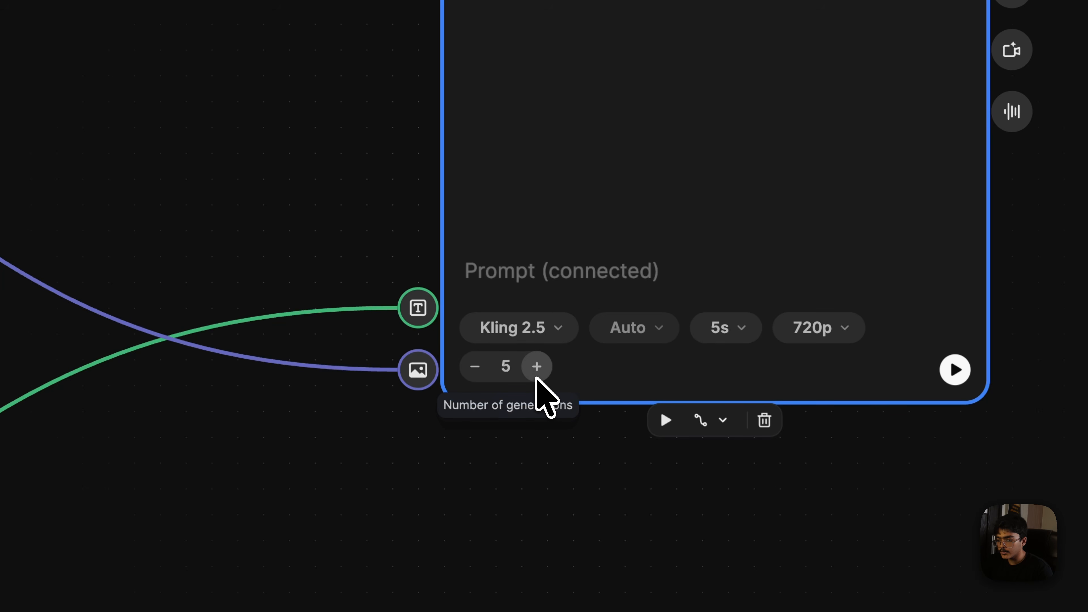
double_click(537, 368)
triple_click(536, 367)
left_click(707, 336)
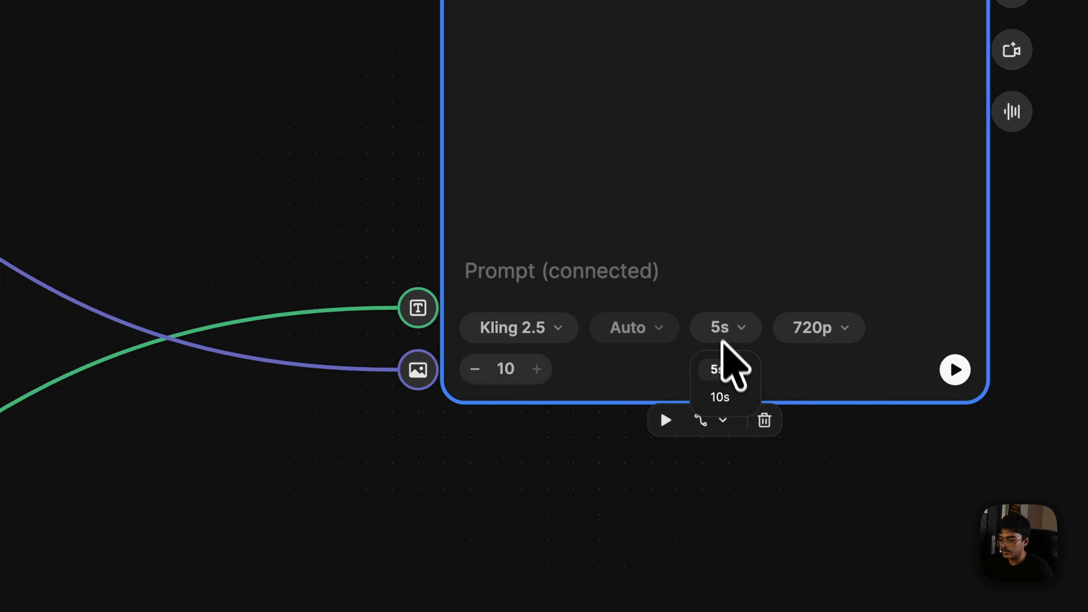
left_click(725, 399)
left_click(873, 357)
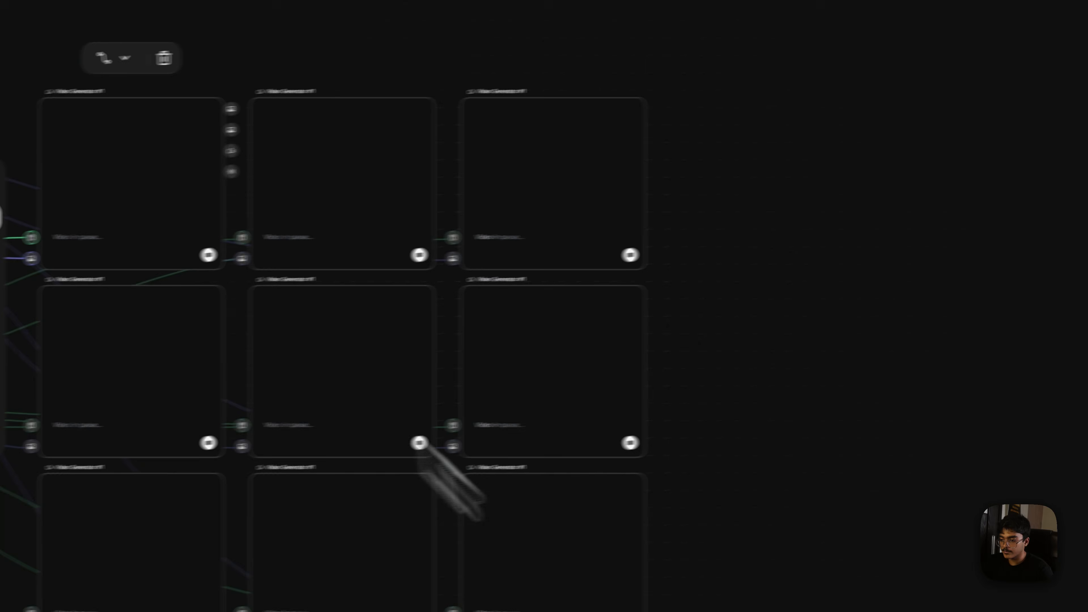
Inspect the gun image and the lower hangar drone image on the Miro board.
left_click_drag(429, 448, 819, 496)
scroll(625, 309, "down", 4)
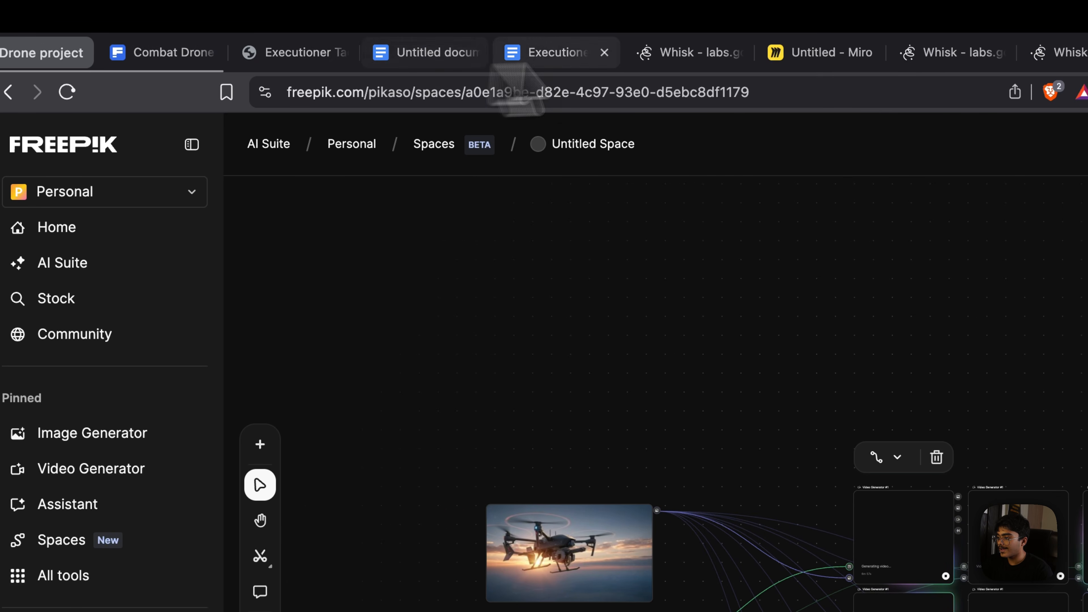
left_click(819, 52)
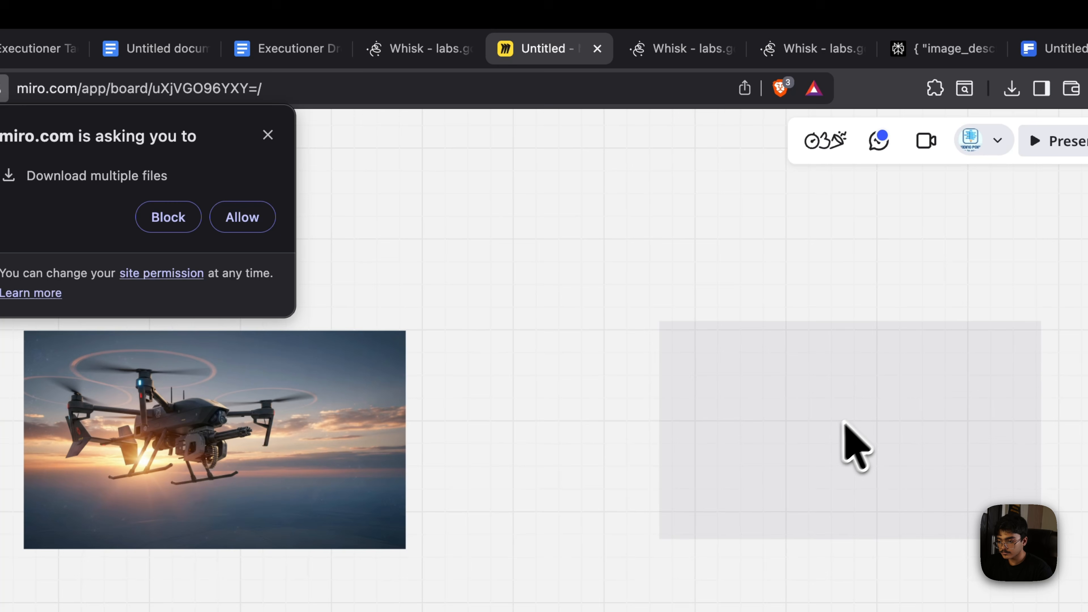
left_click(836, 427)
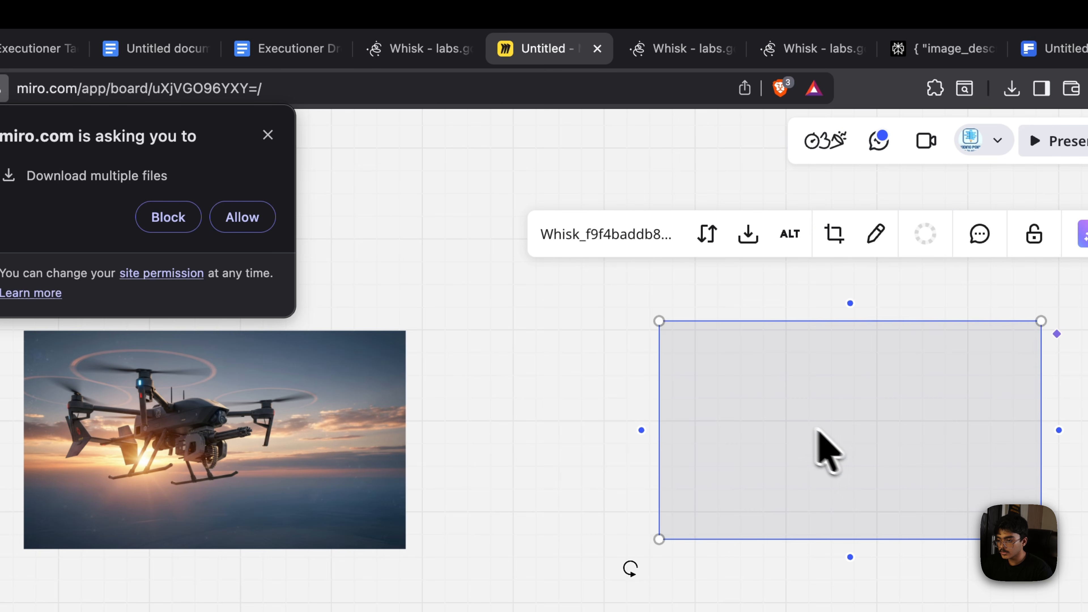
right_click(839, 429)
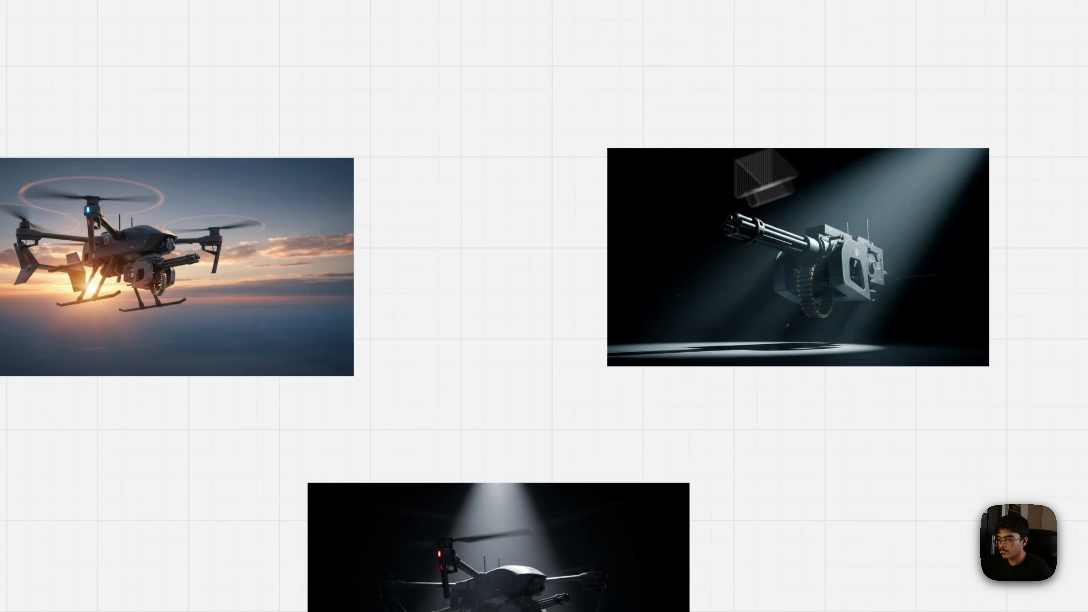
right_click(646, 609)
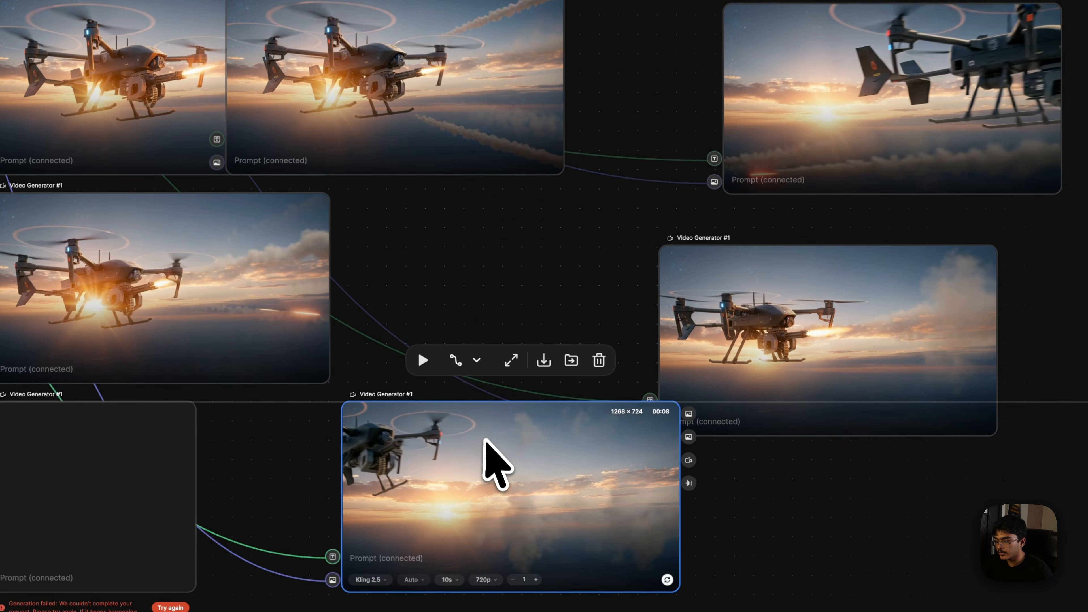
Rearrange the drone video nodes to review the first generated clips.
left_click_drag(888, 328, 1009, 342)
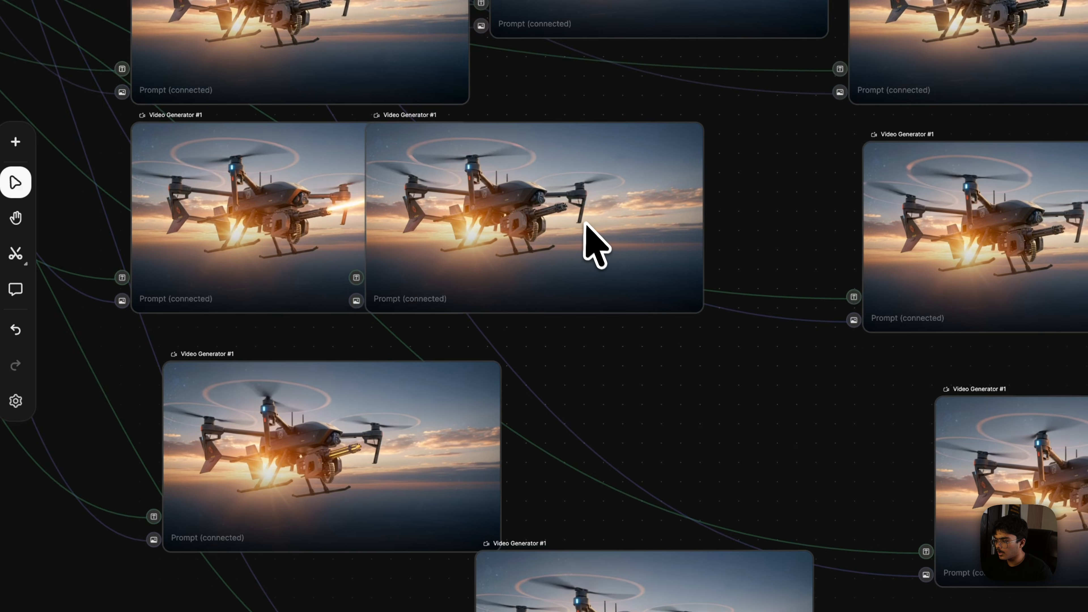
left_click_drag(596, 243, 729, 304)
scroll(744, 272, "up", 10)
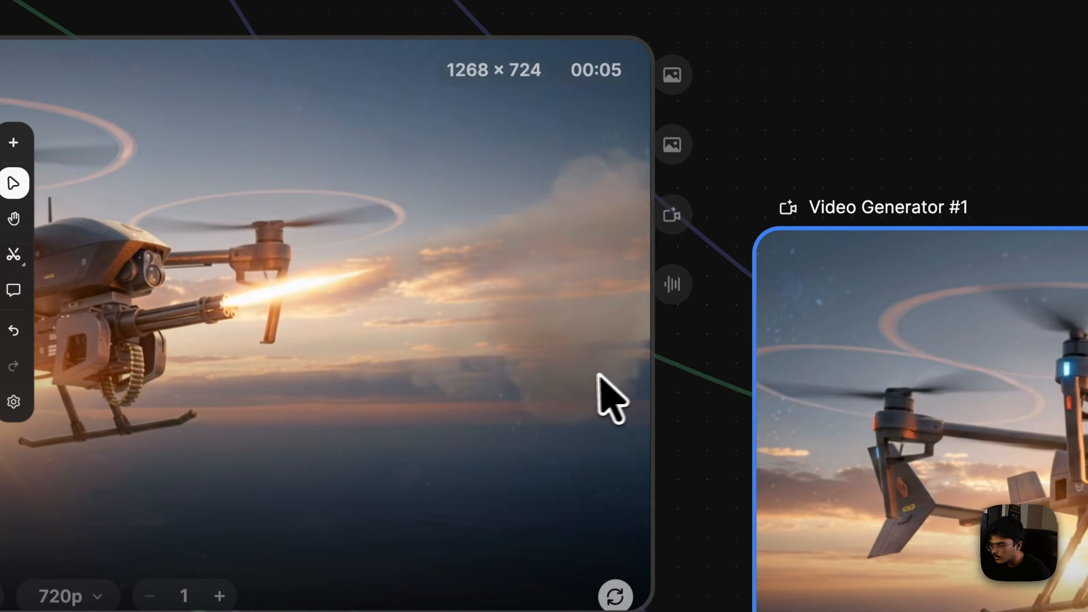
left_click_drag(708, 199, 861, 326)
scroll(591, 341, "up", 10)
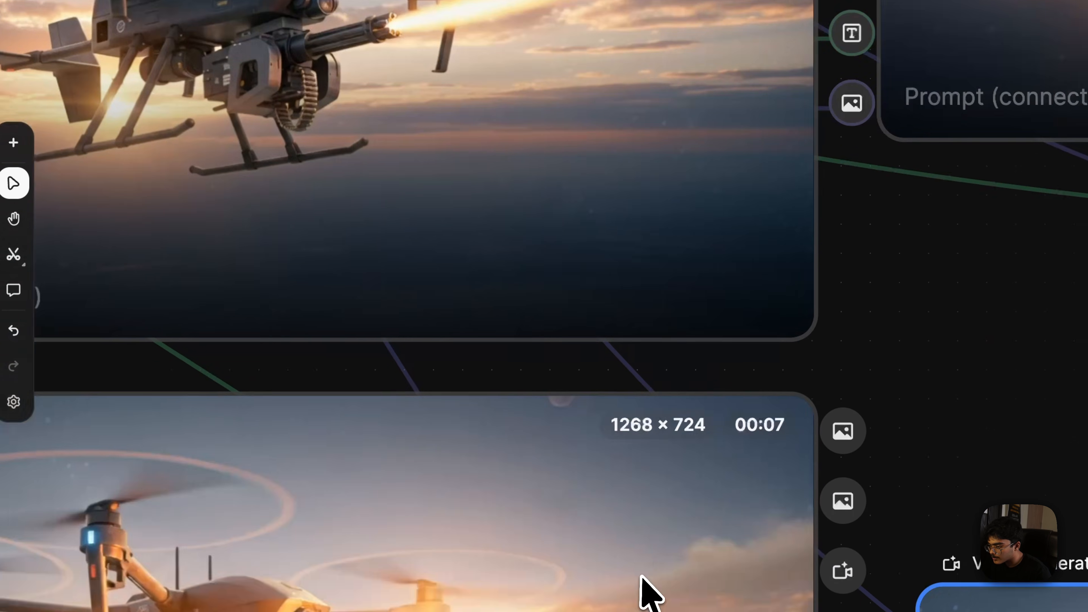
scroll(560, 257, "down", 5)
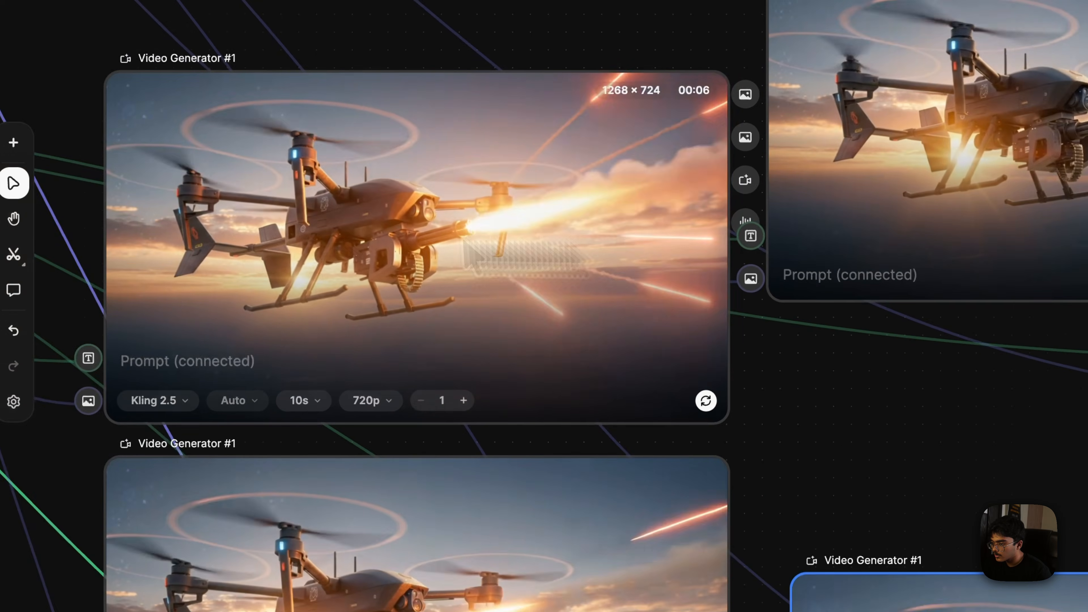
left_click_drag(632, 243, 143, 234)
left_click_drag(819, 138, 217, 98)
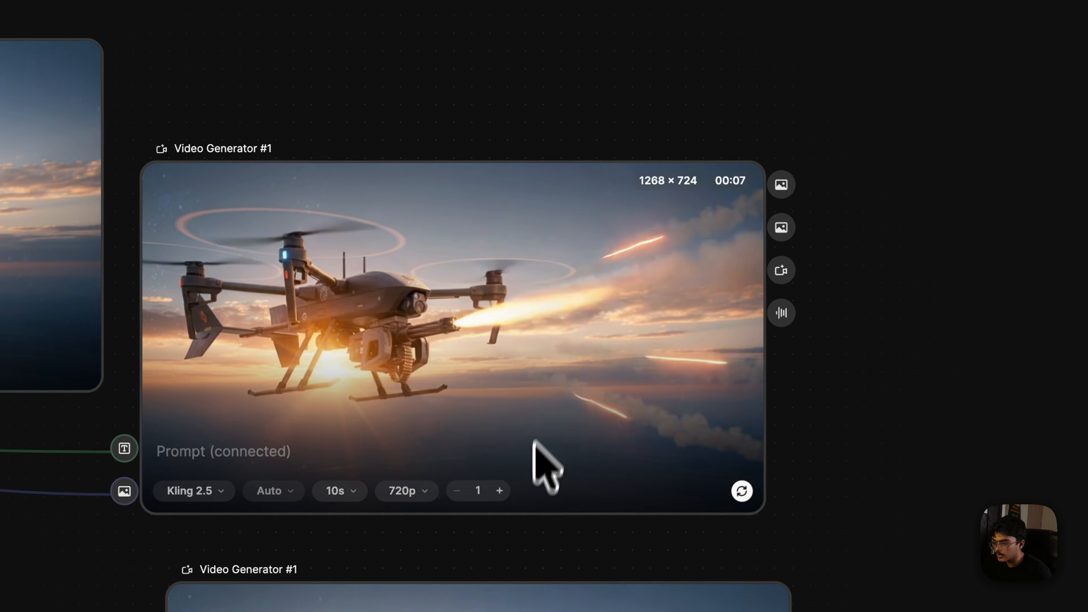
Move the lower video generator nodes into view and compare their drone clips.
left_click_drag(483, 307, 1037, 139)
scroll(587, 313, "down", 5)
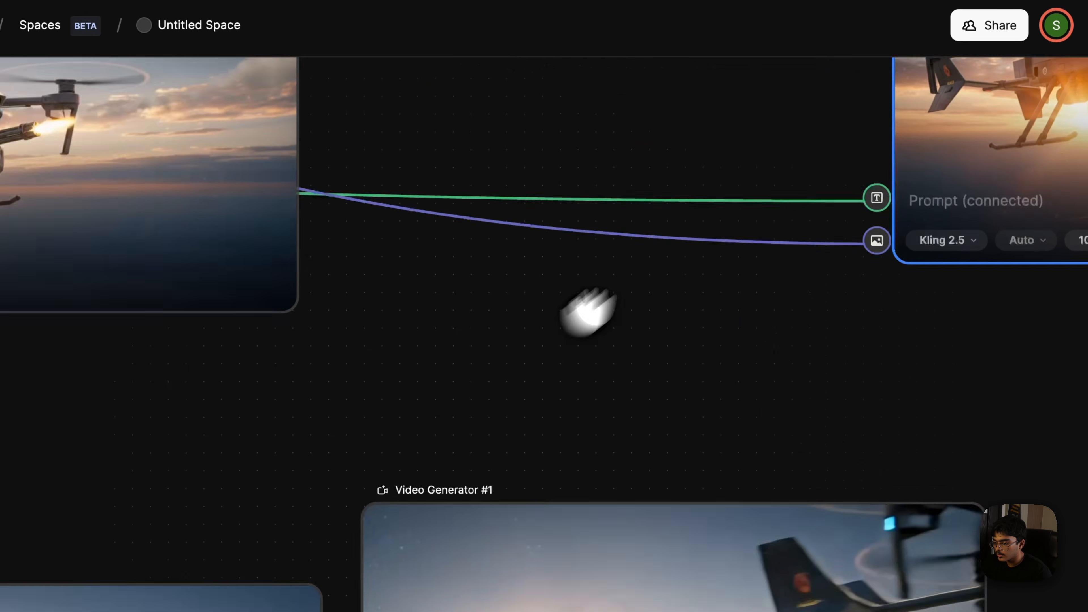
left_click_drag(666, 483, 491, 344)
left_click_drag(799, 495, 726, 263)
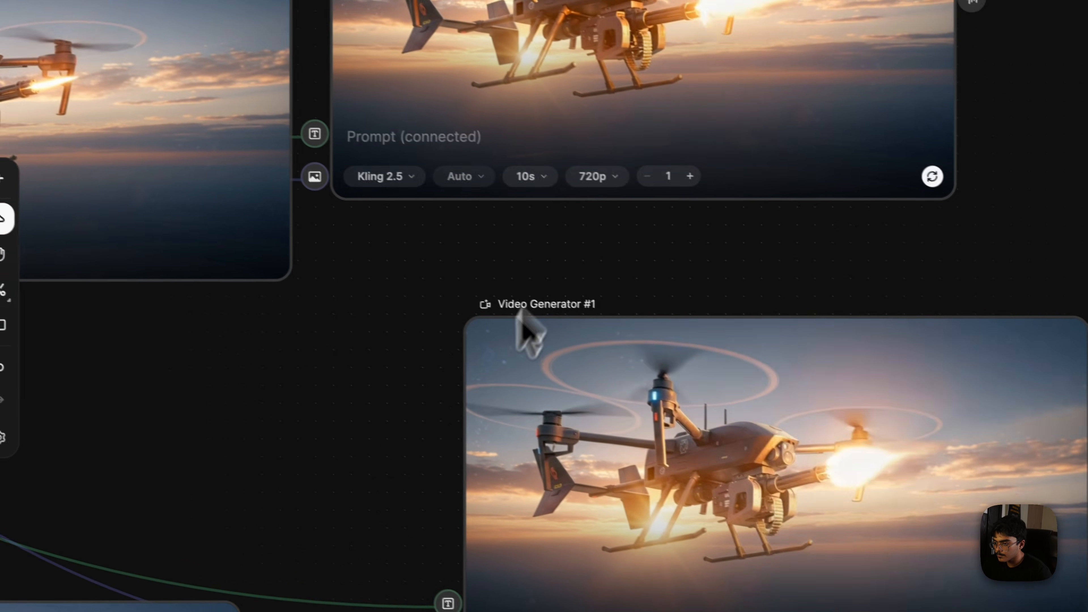
left_click_drag(386, 268, 335, 365)
left_click_drag(680, 450, 663, 483)
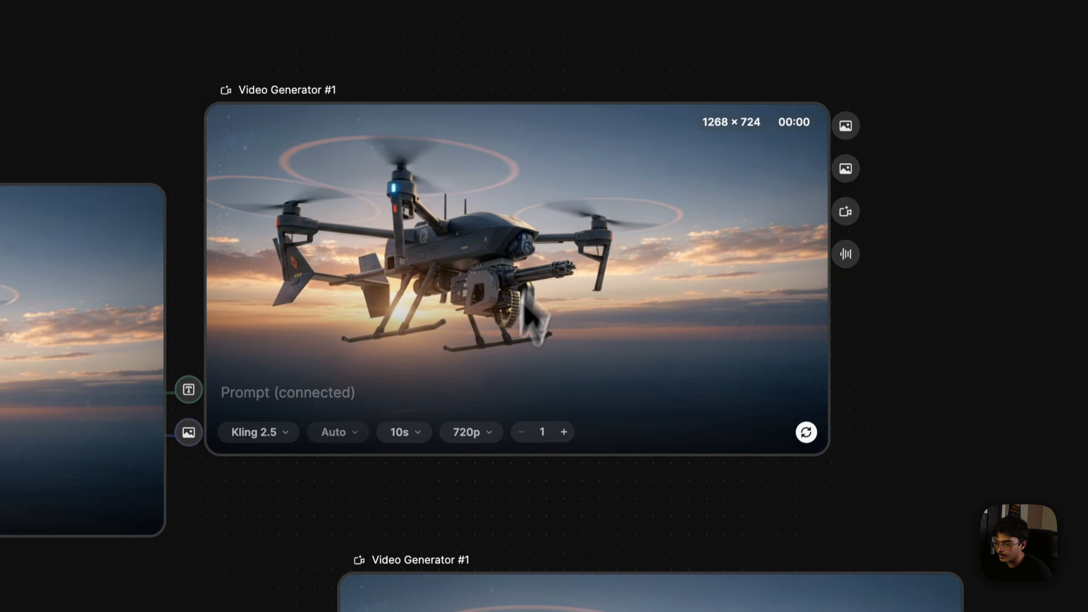
scroll(602, 106, "up", 4)
scroll(560, 116, "down", 4)
left_click_drag(276, 440, 266, 493)
scroll(523, 327, "down", 6)
scroll(523, 327, "right", 7)
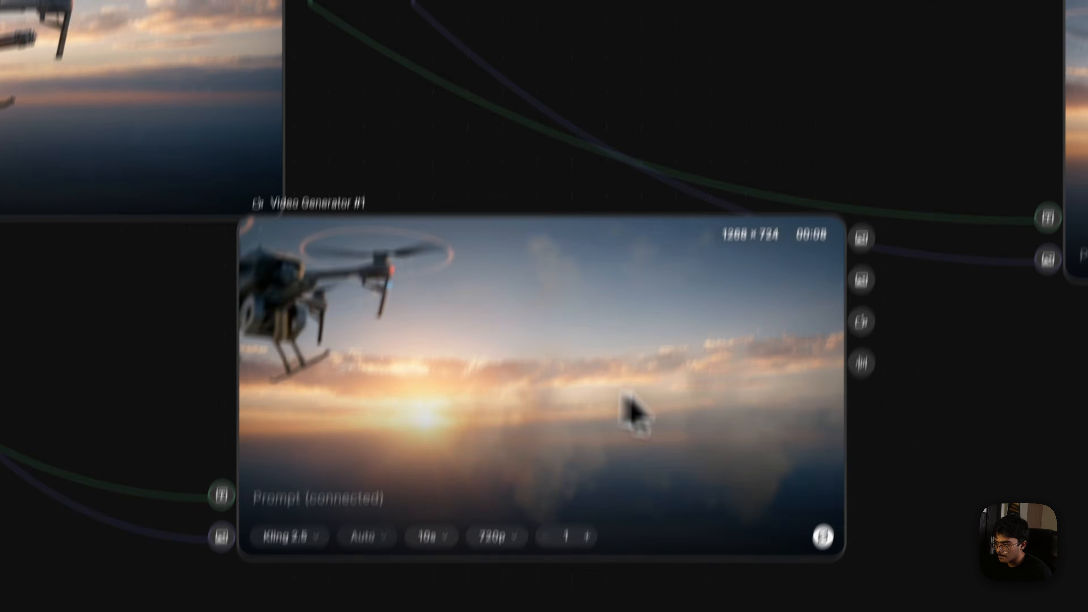
scroll(690, 320, "down", 5)
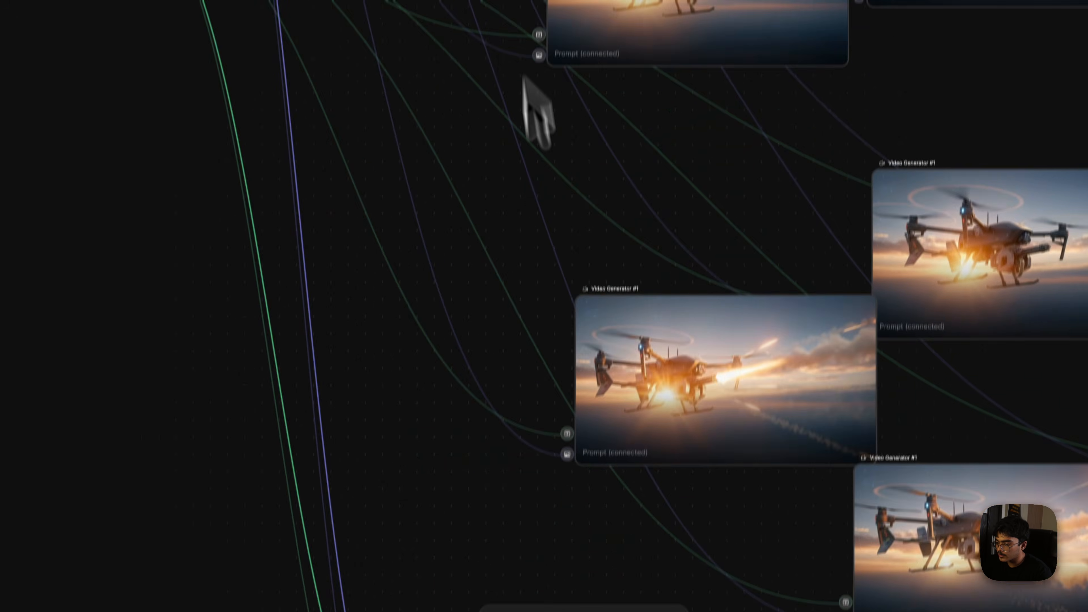
scroll(525, 109, "down", 6)
Raise a lower generator's count to 10 and open the spotlight hangar drone video in the player.
left_click(776, 373)
scroll(776, 373, "up", 6)
left_click(545, 513)
left_click(545, 513)
left_click(545, 513)
left_click(545, 512)
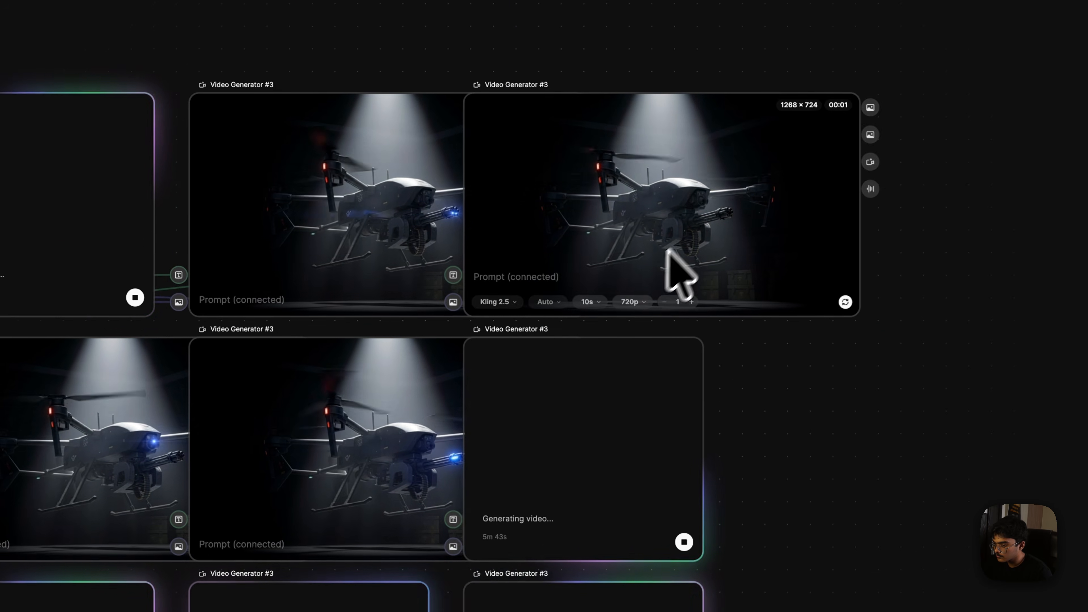
left_click_drag(680, 267, 724, 410)
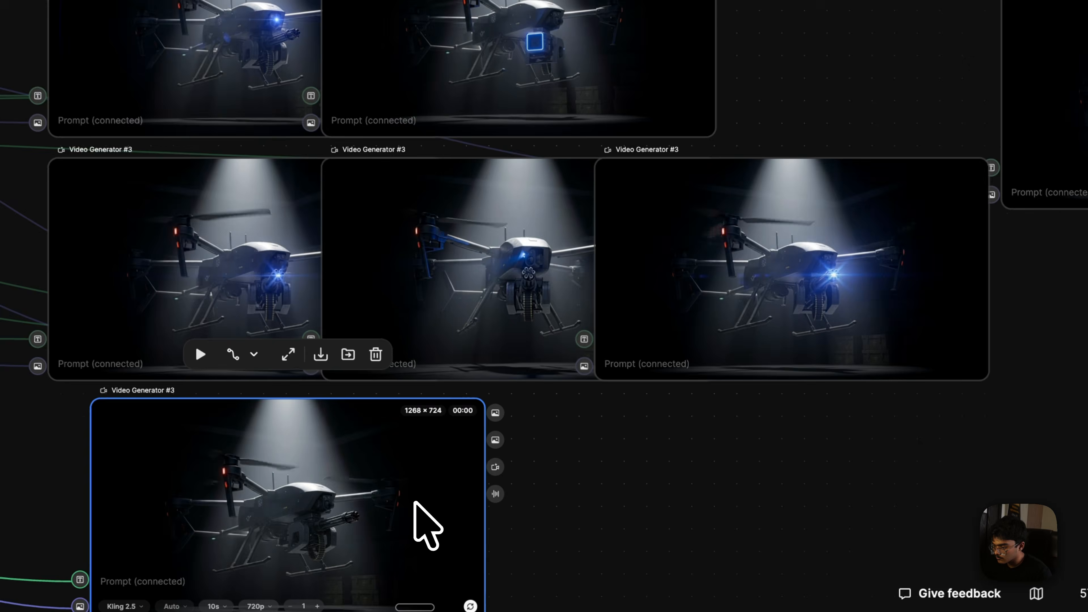
double_click(559, 489)
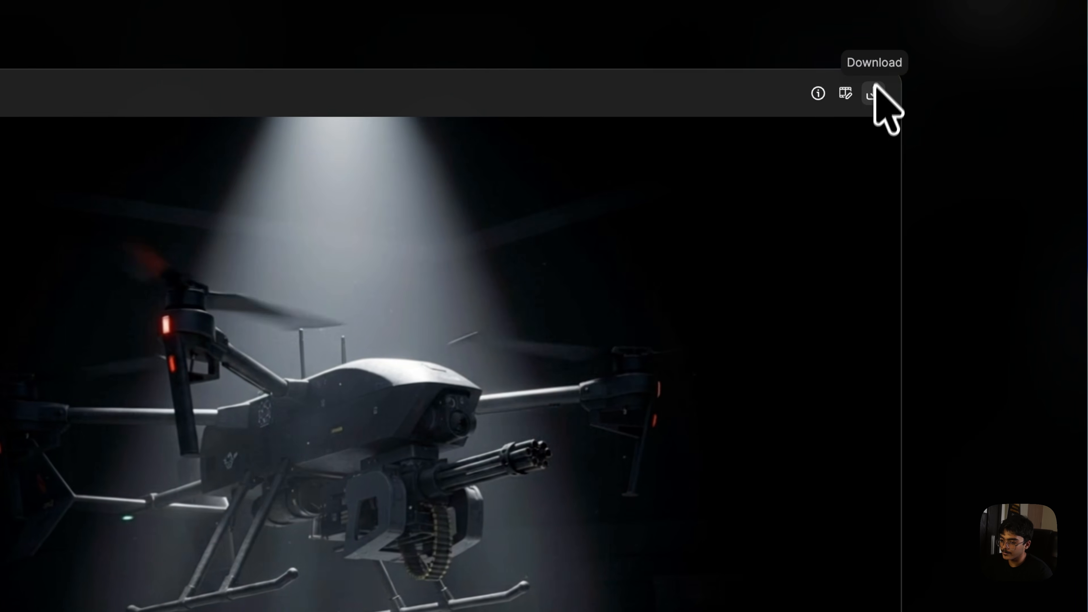
Download the spotlight drone clip and export the minigun clip into Downloads.
left_click(880, 140)
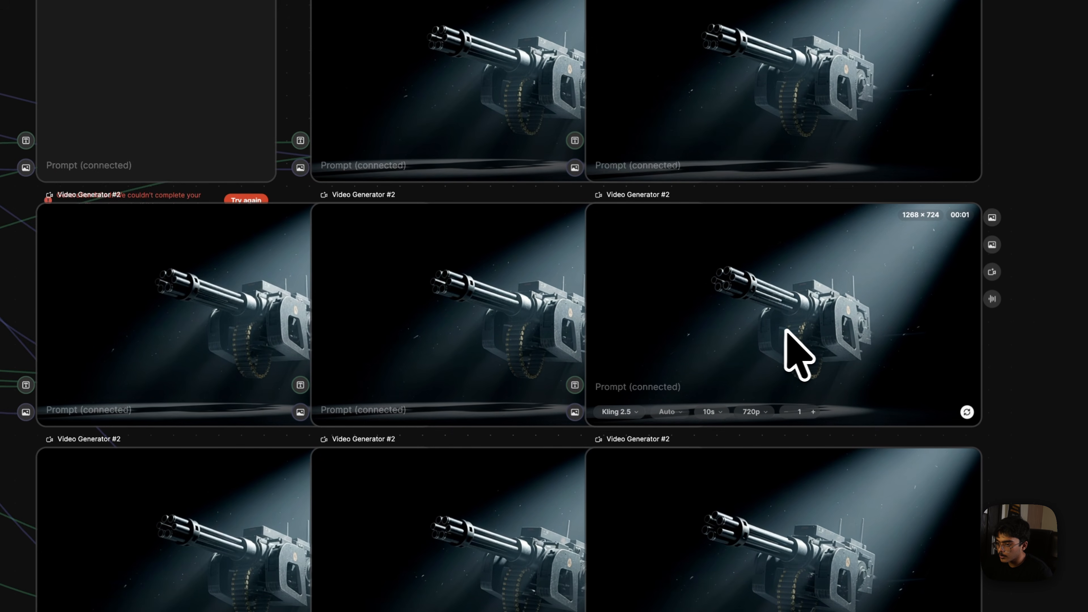
left_click_drag(790, 353, 937, 364)
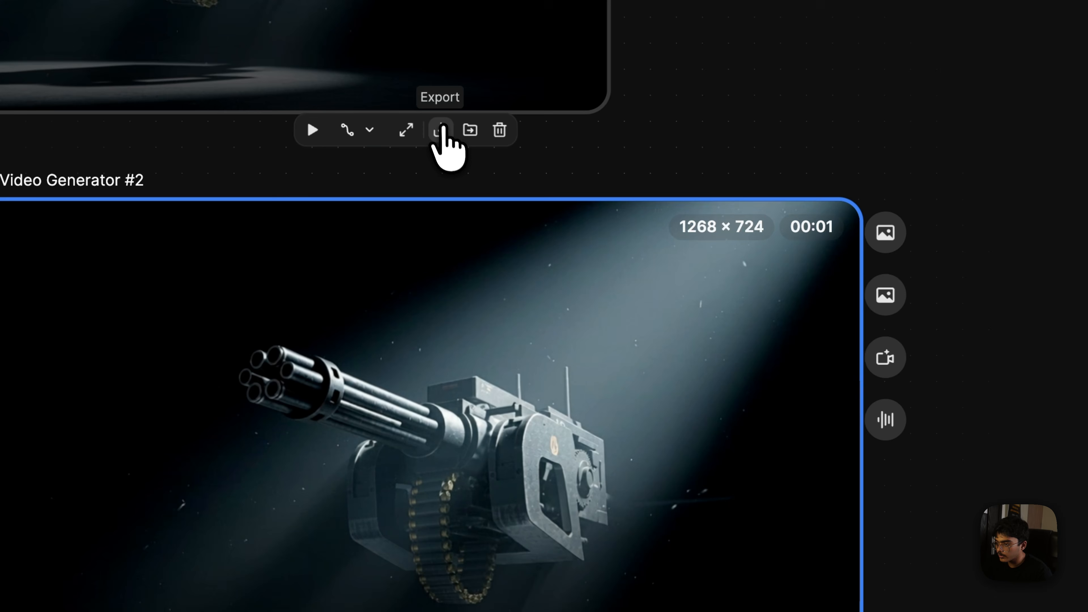
left_click(933, 186)
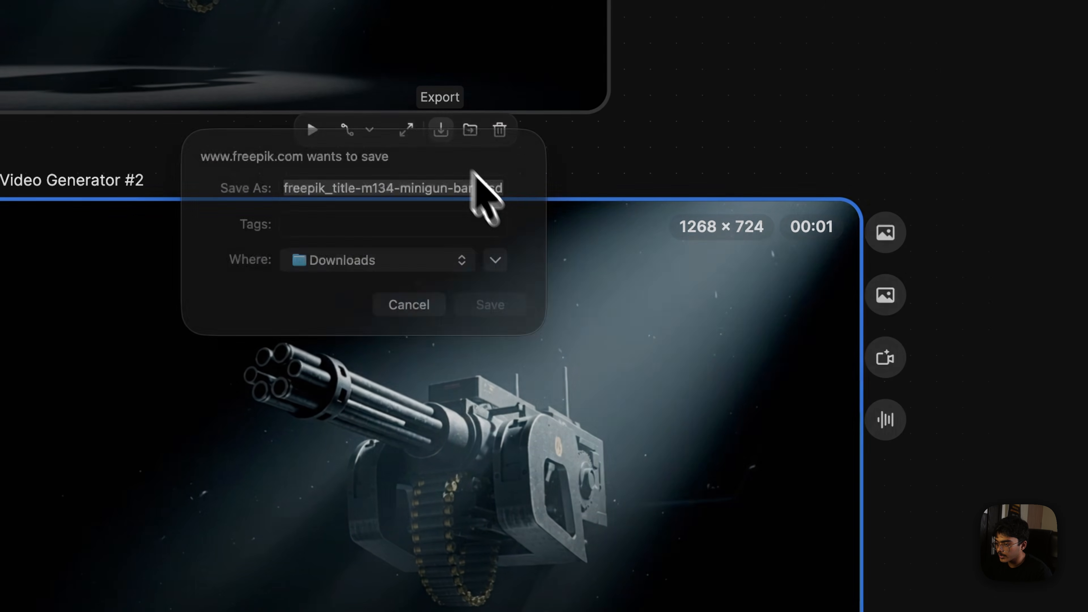
left_click(493, 305)
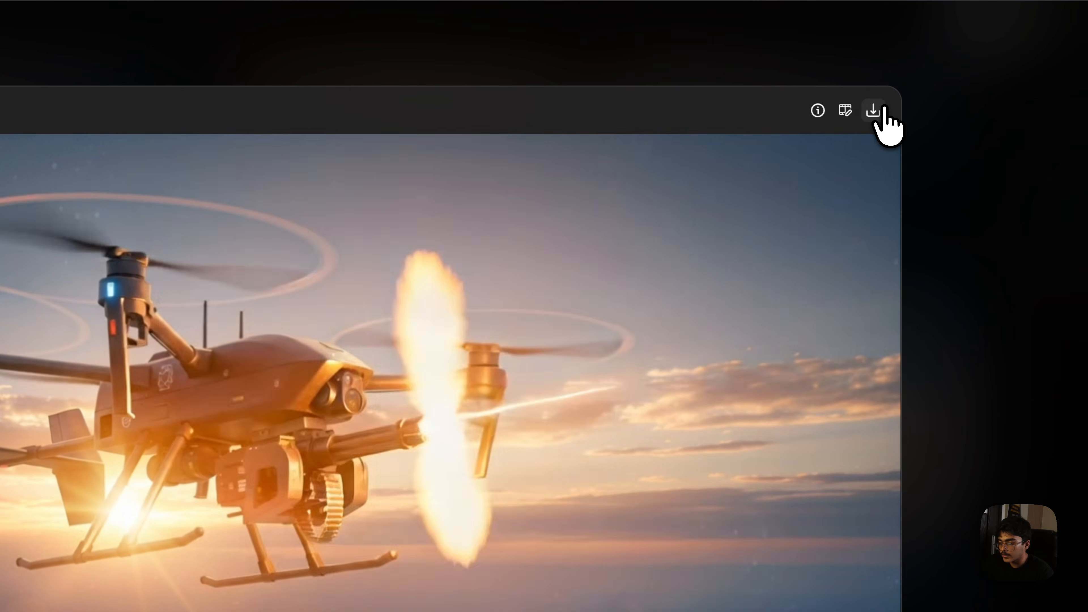
left_click(874, 92)
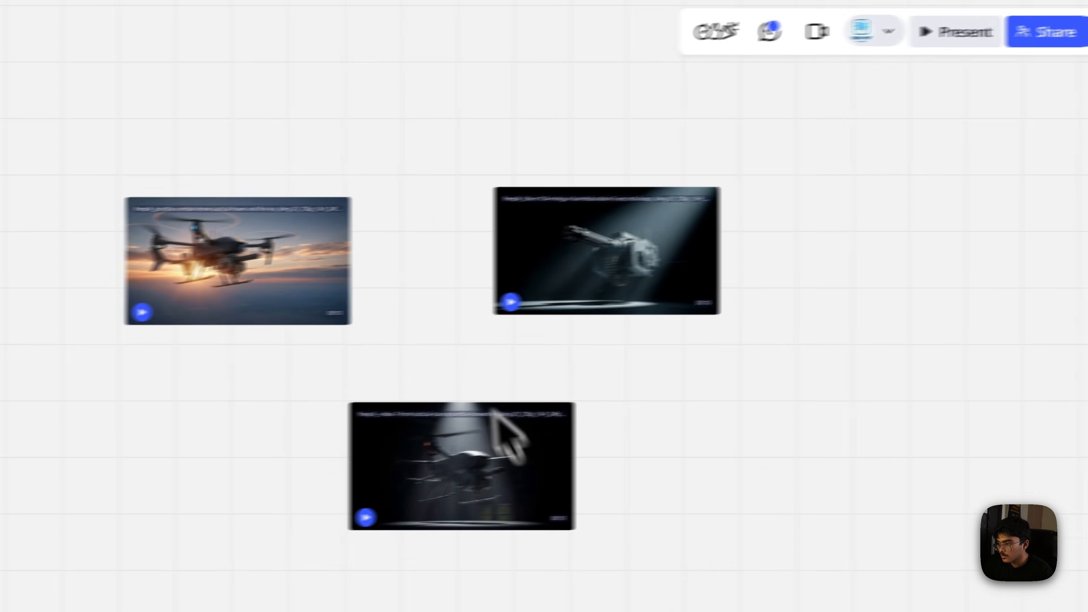
scroll(826, 272, "up", 3)
scroll(722, 340, "down", 1)
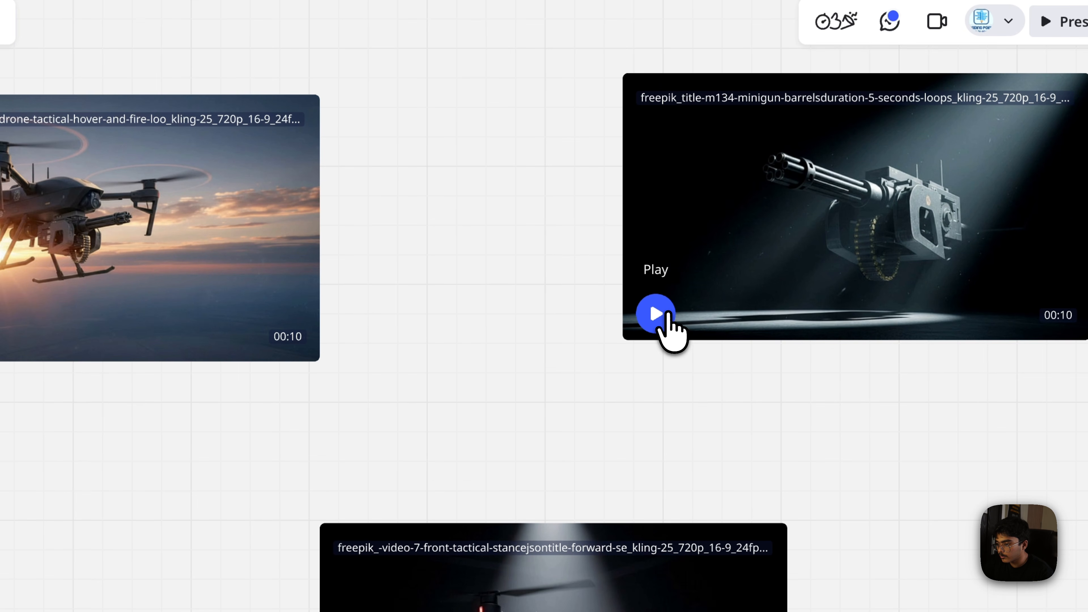
left_click(658, 312)
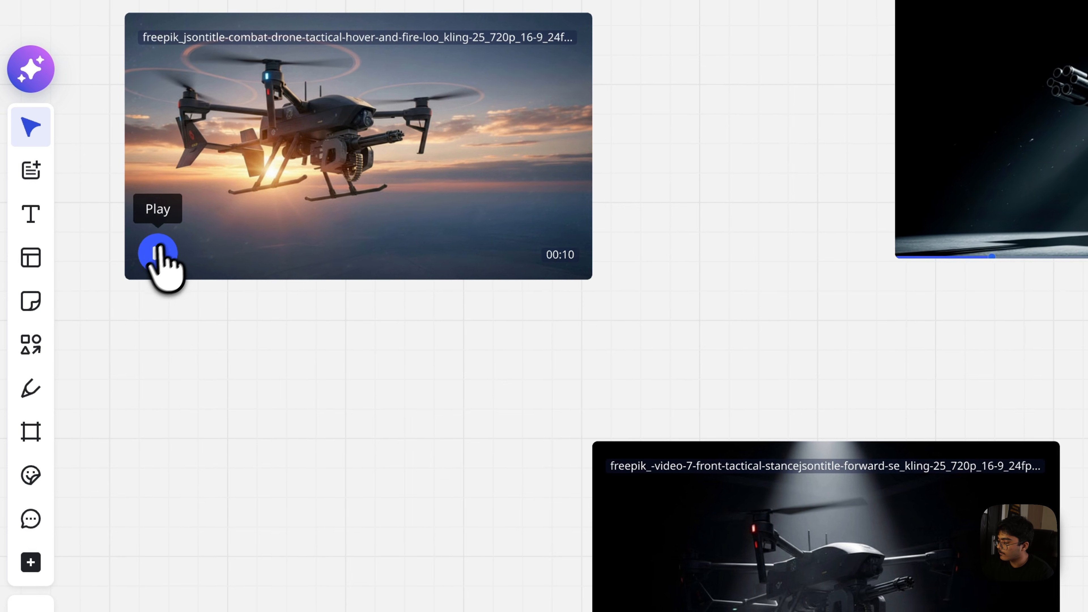
left_click(157, 254)
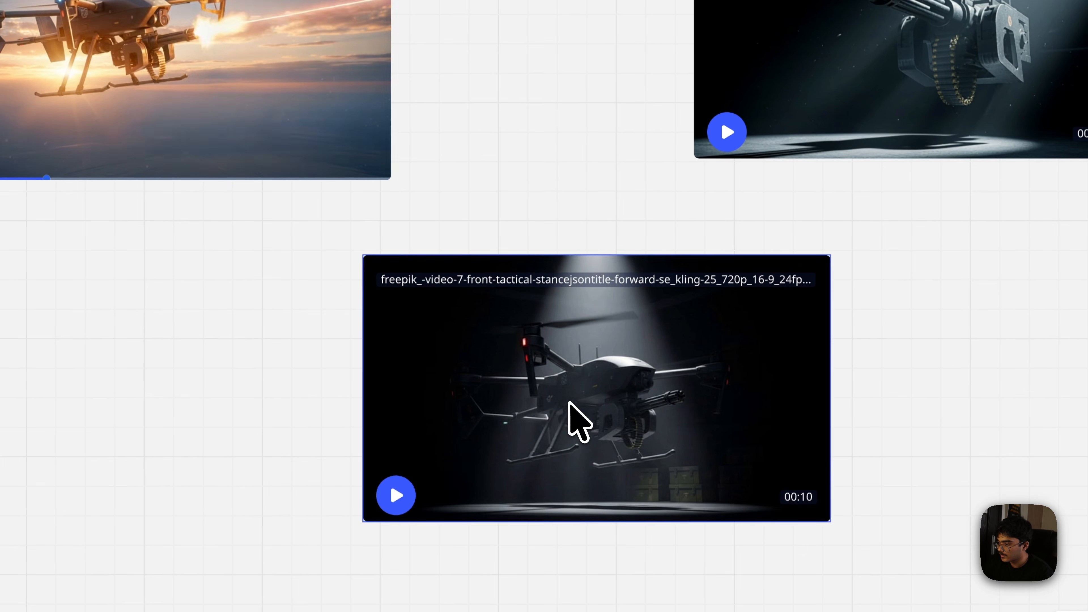
left_click(396, 496)
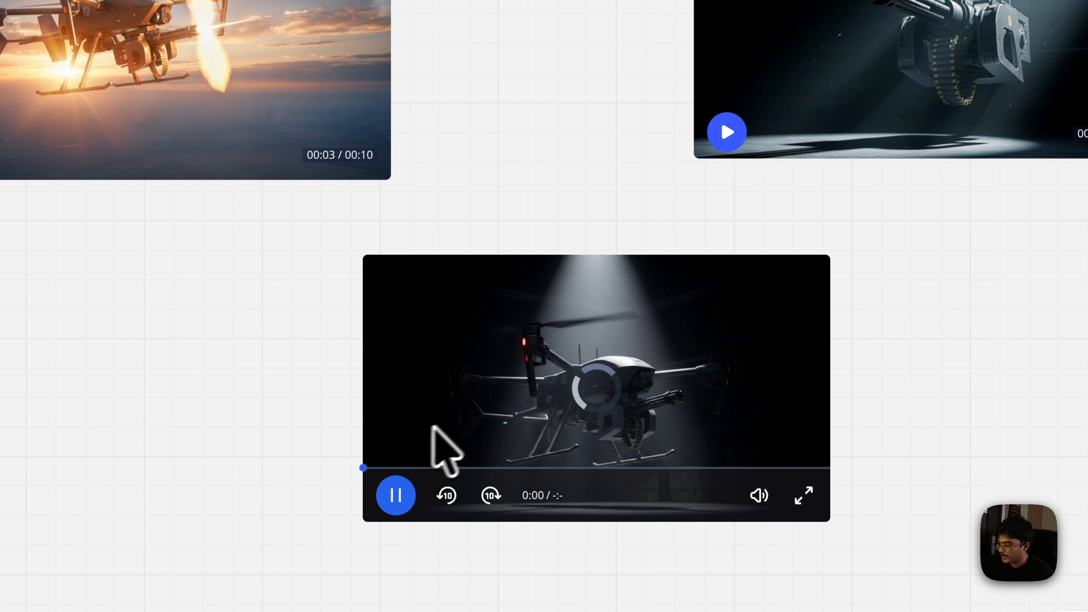
left_click(575, 423)
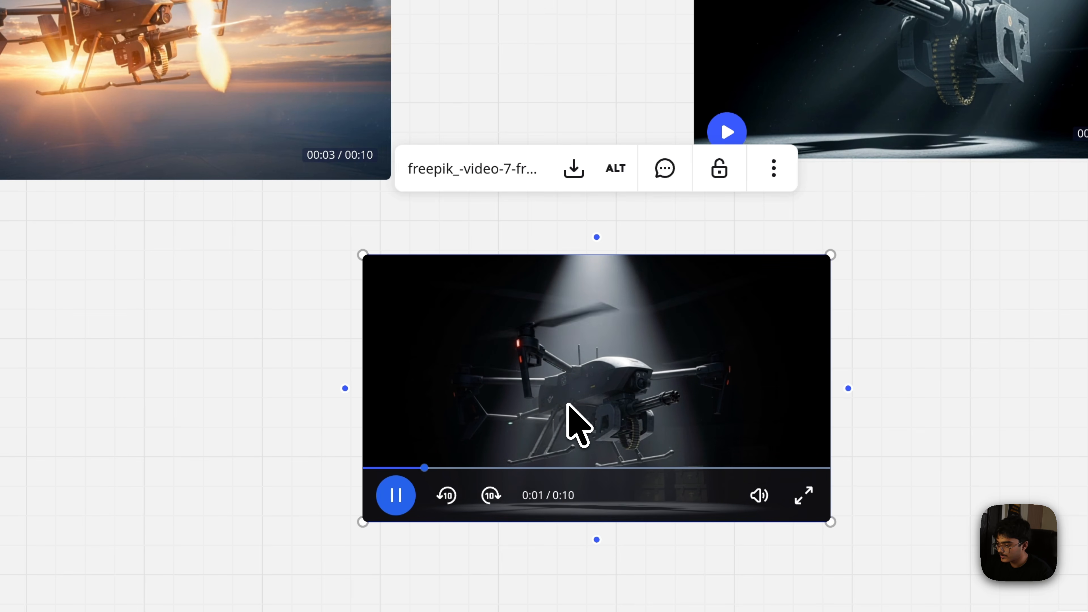
left_click(396, 496)
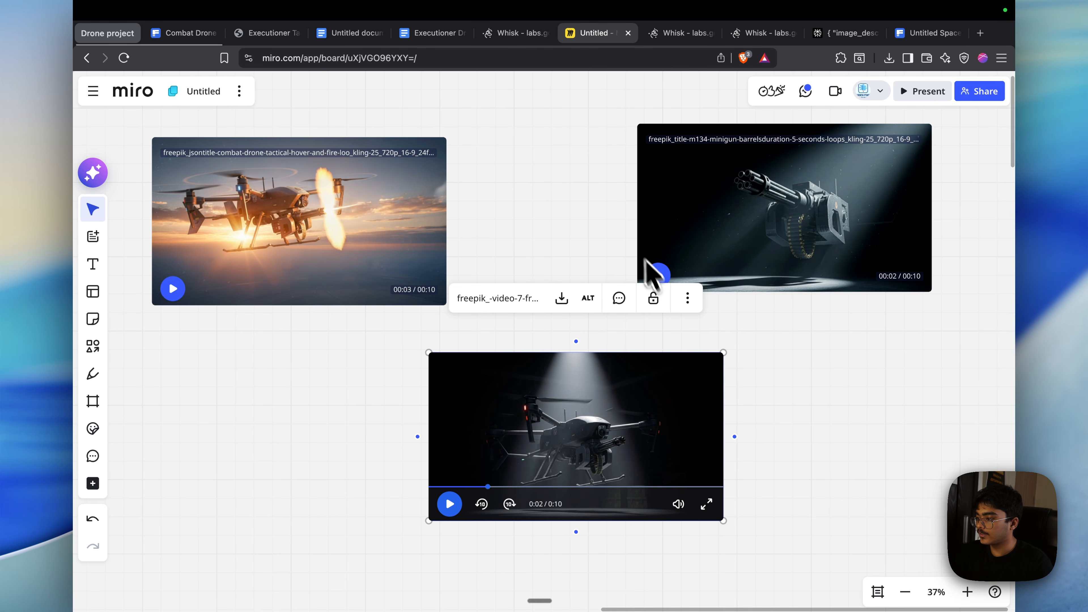
Create a new untitled folder on the desktop.
mouse_move(523, 412)
key("ctrl+Left")
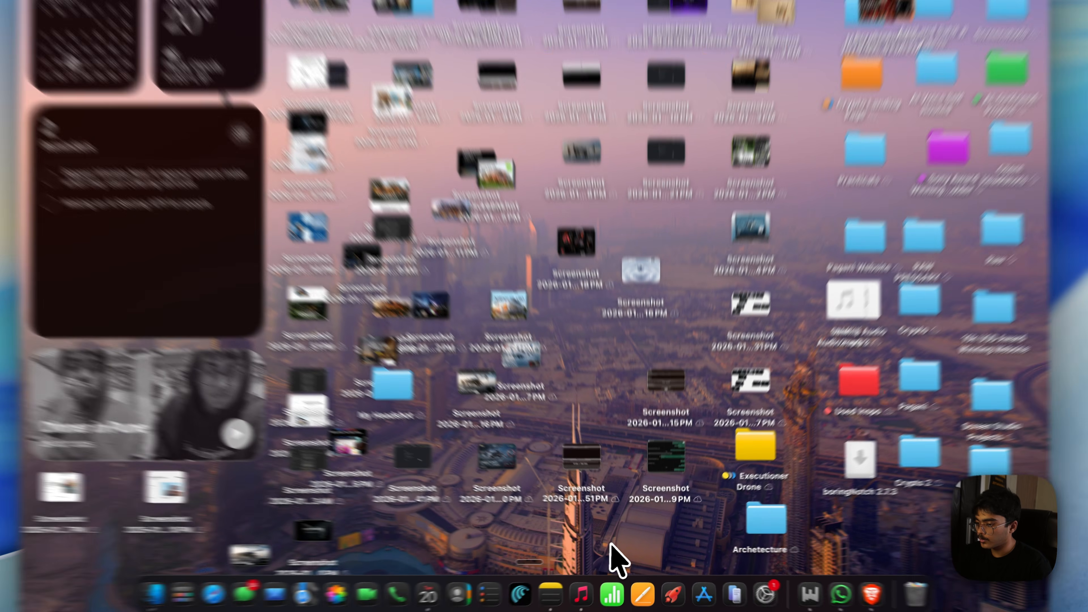
right_click(608, 544)
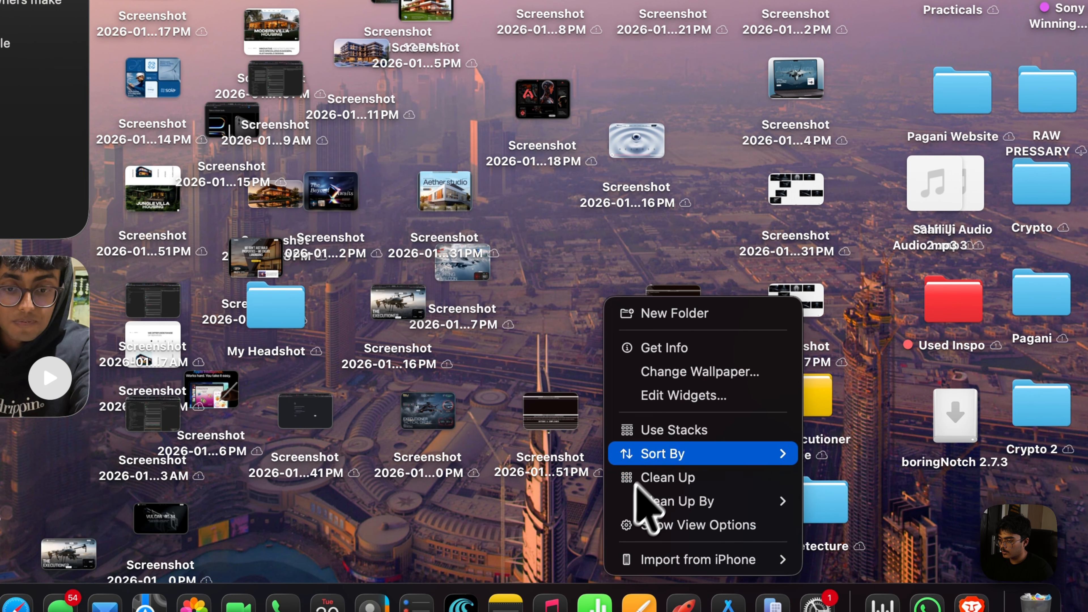
left_click(671, 312)
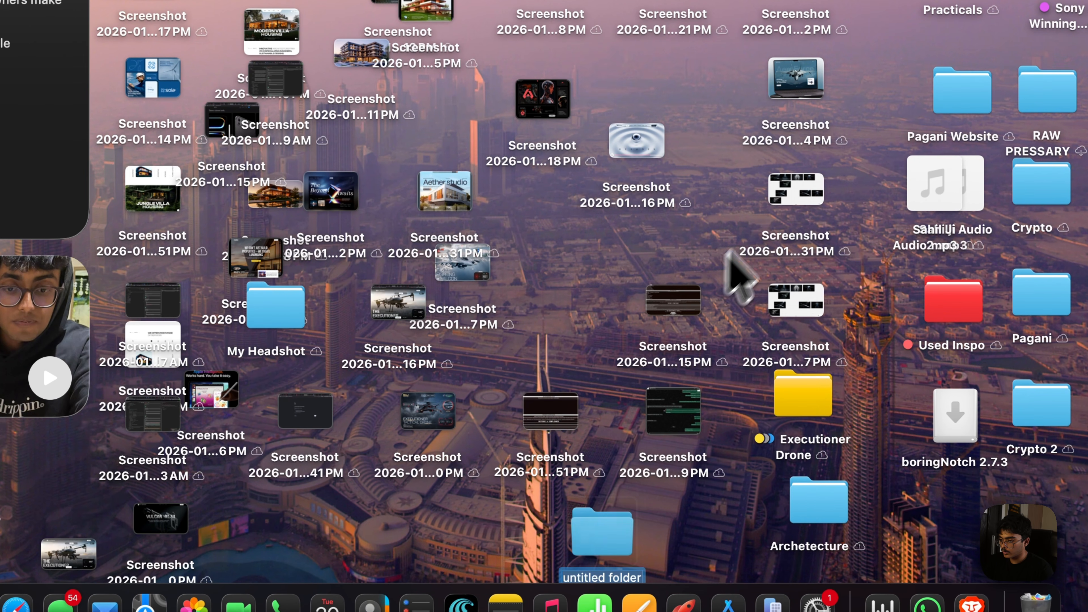
left_click_drag(588, 574, 577, 291)
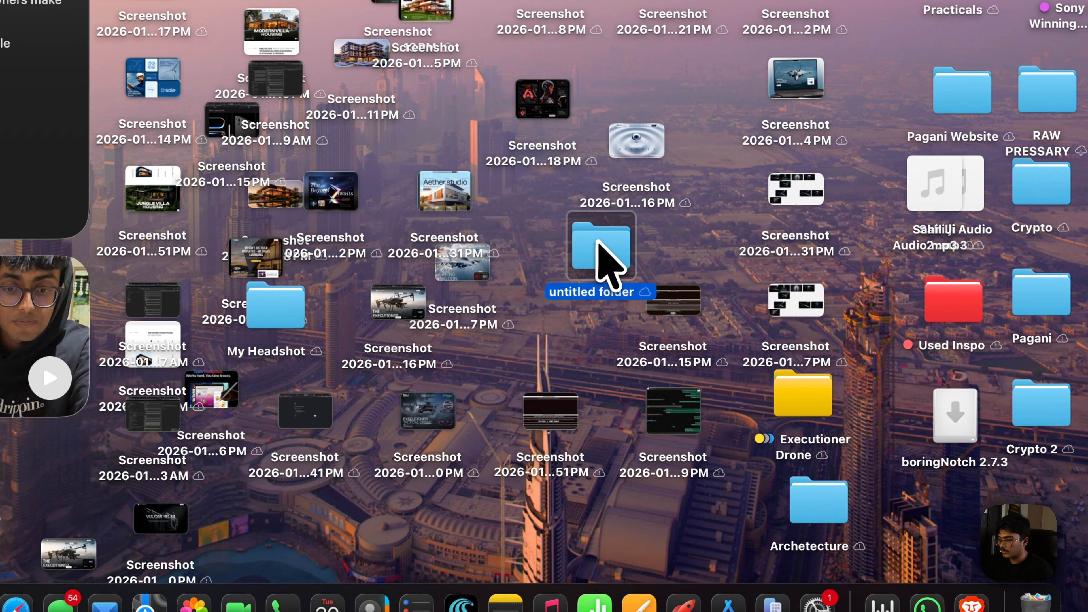
Rename the folder to 'Executioner Drone Website'.
right_click(595, 251)
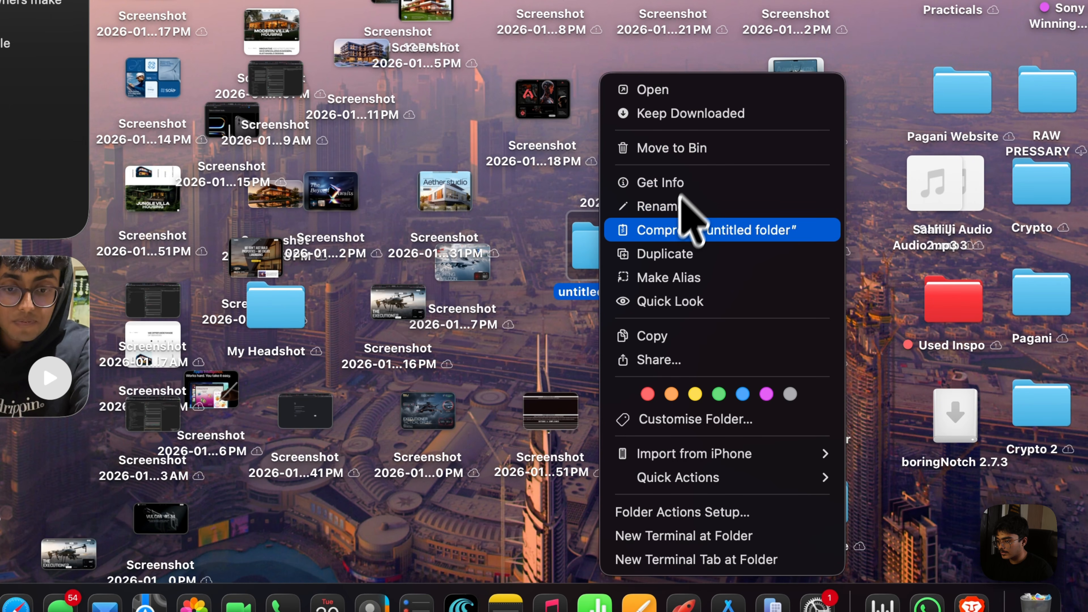
left_click(680, 208)
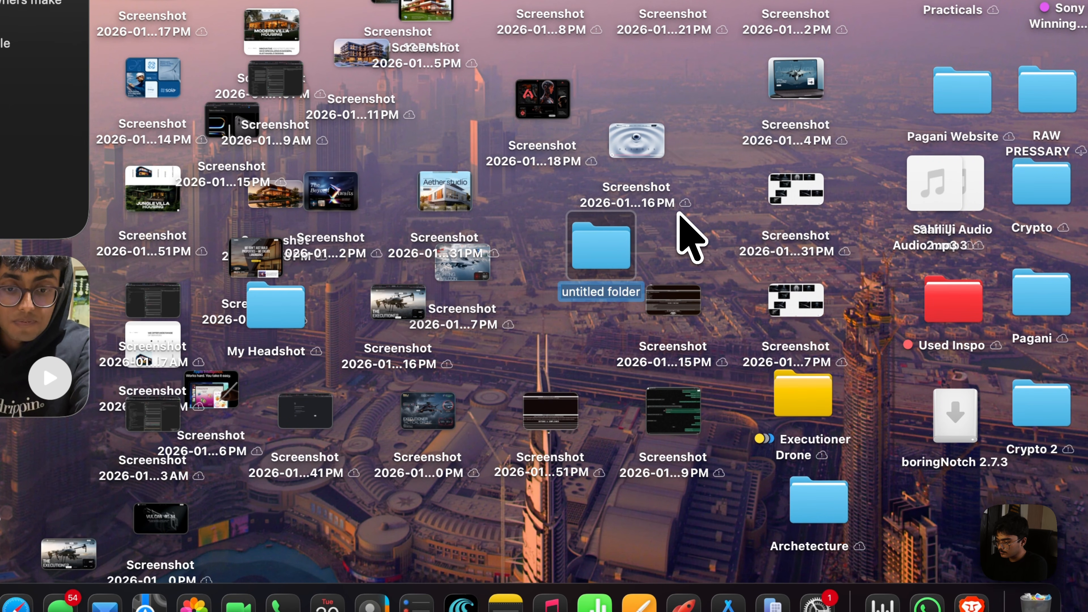
type("Executioner Drone Website")
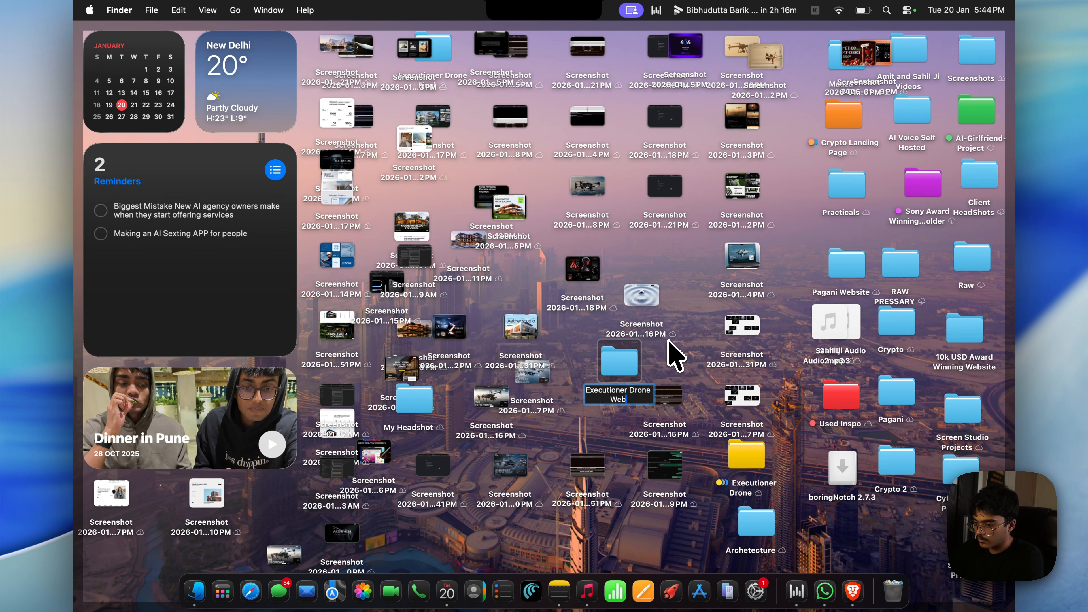
key("Return")
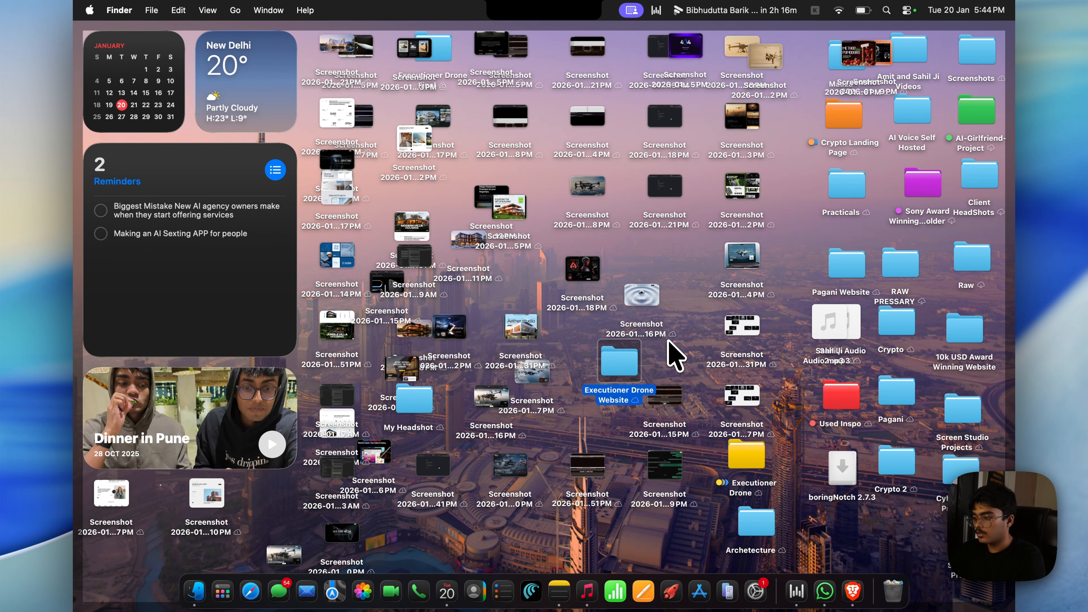
Open the Executioner Drone Website folder full screen and drag in the combat drone video.
double_click(617, 366)
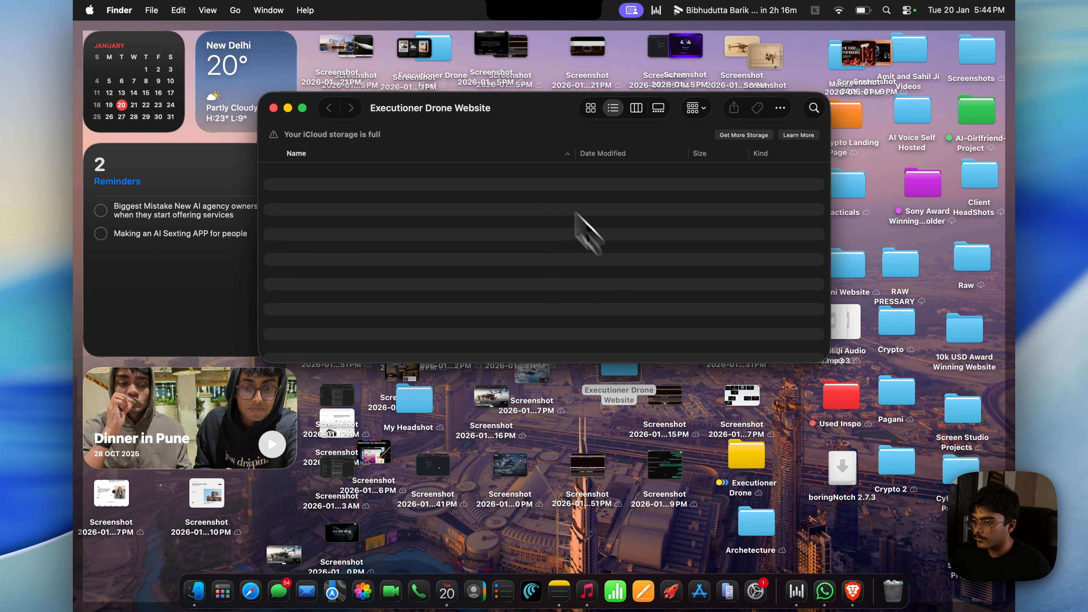
left_click(302, 108)
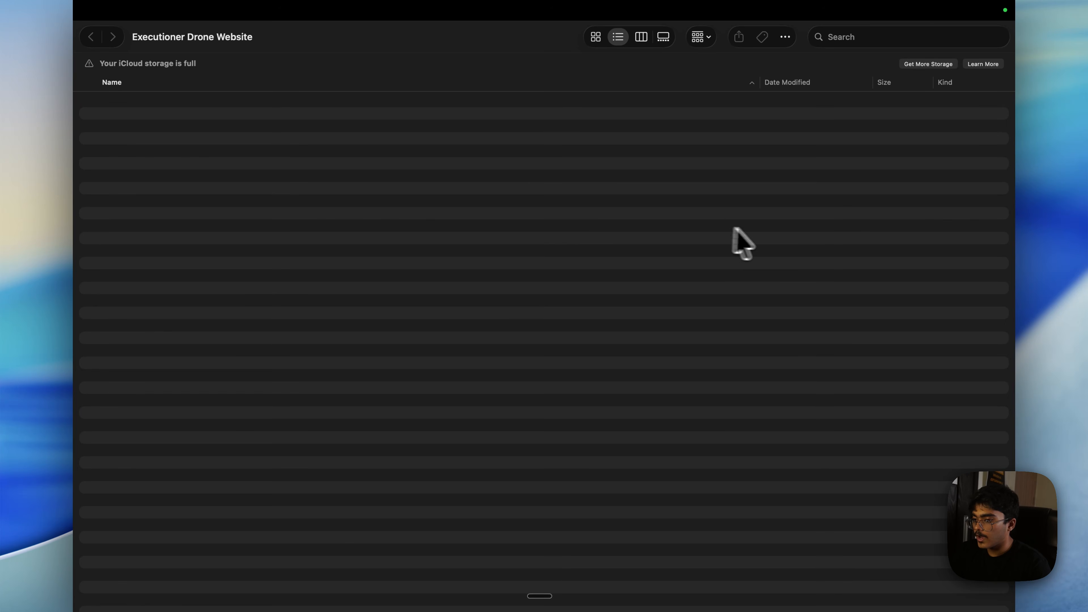
key("ctrl+Right")
left_click(889, 58)
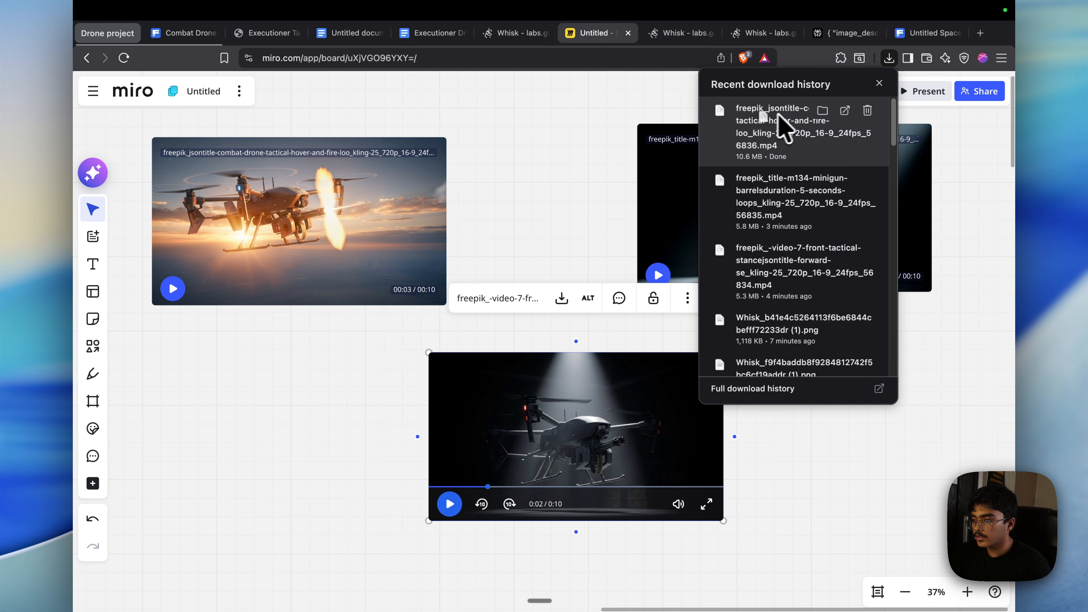
key("ctrl+Left")
left_click_drag(779, 125, 340, 287)
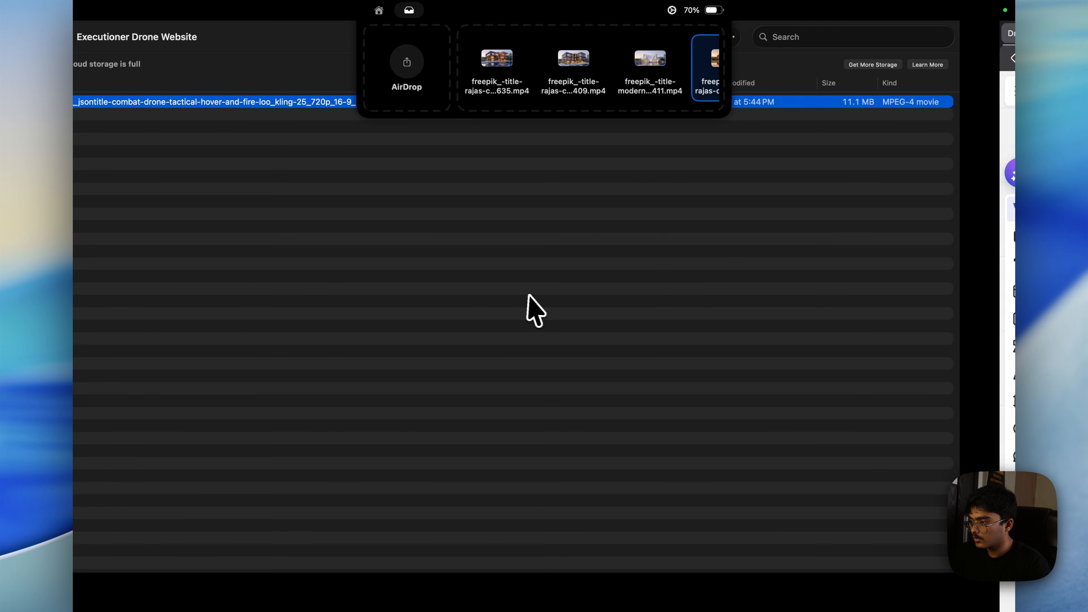
Add the minigun and front tactical stance videos from Brave's downloads to the folder.
key("ctrl+Right")
left_click(892, 60)
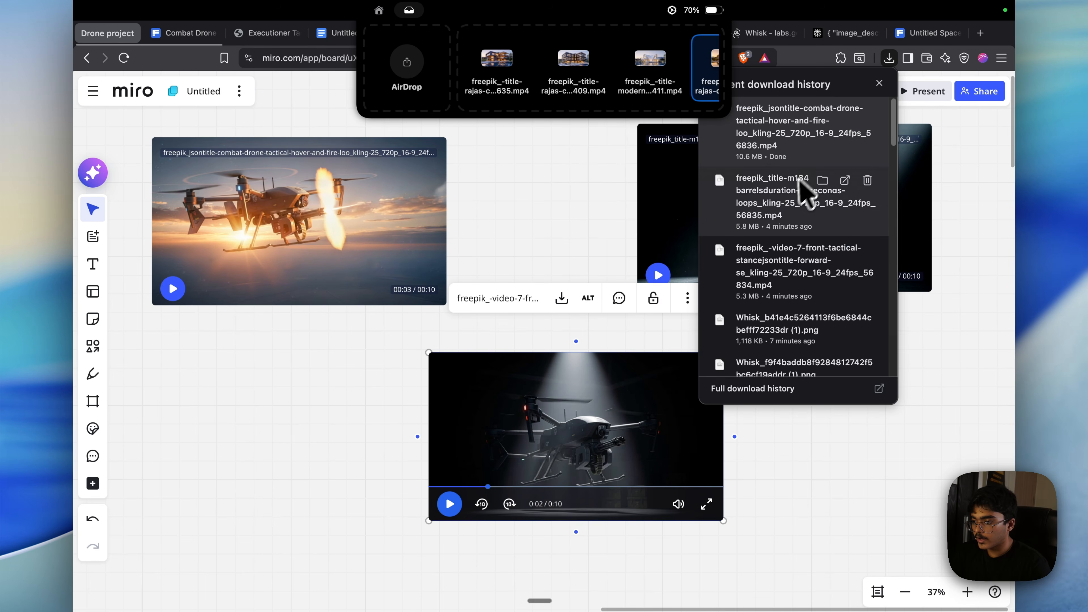
left_click_drag(802, 193, 381, 332)
key("ctrl+Left")
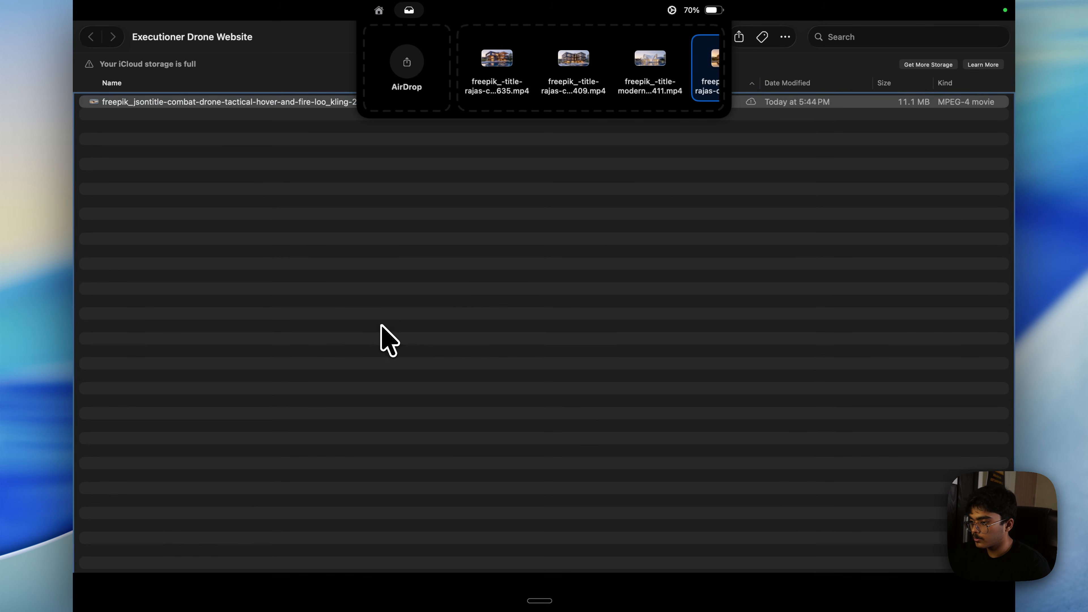
key("ctrl+Right")
left_click(889, 61)
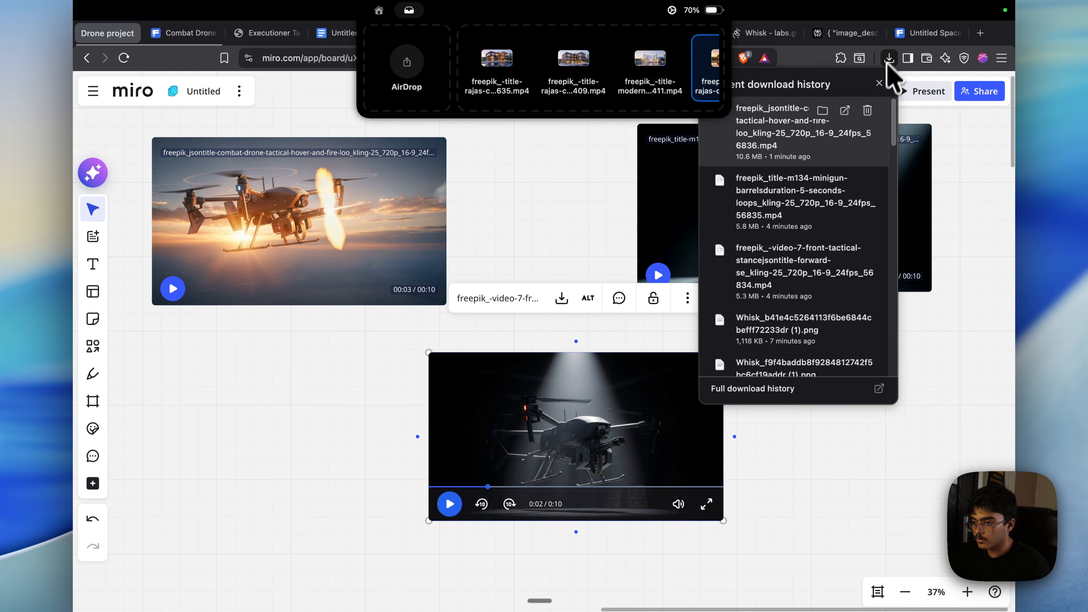
key("ctrl+Left")
left_click_drag(805, 266, 388, 316)
left_click(272, 271)
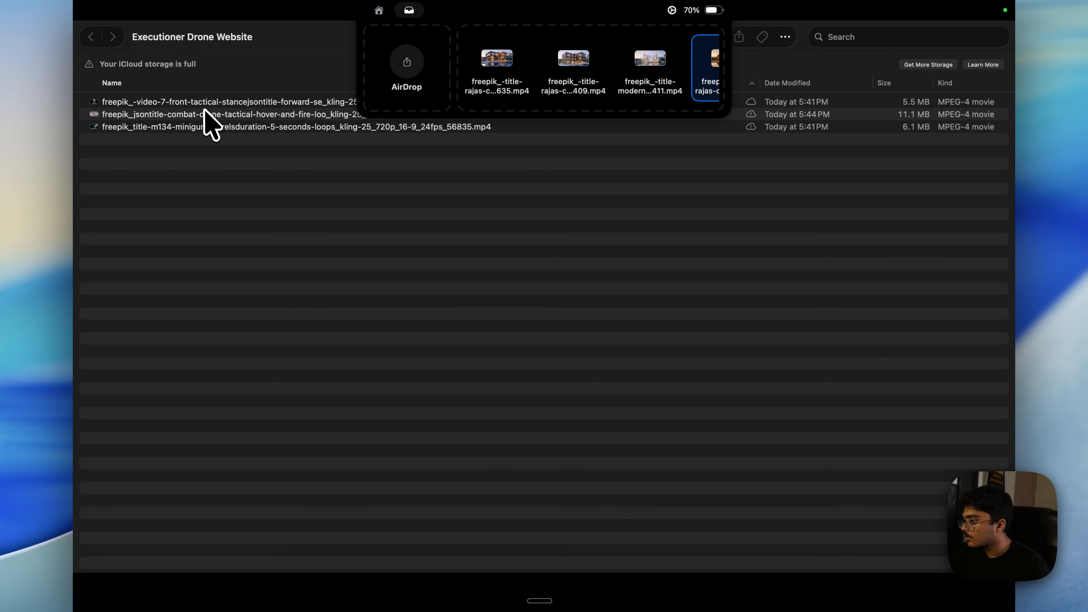
Start renaming the combat drone video.
left_click(204, 114)
right_click(204, 114)
left_click(225, 201)
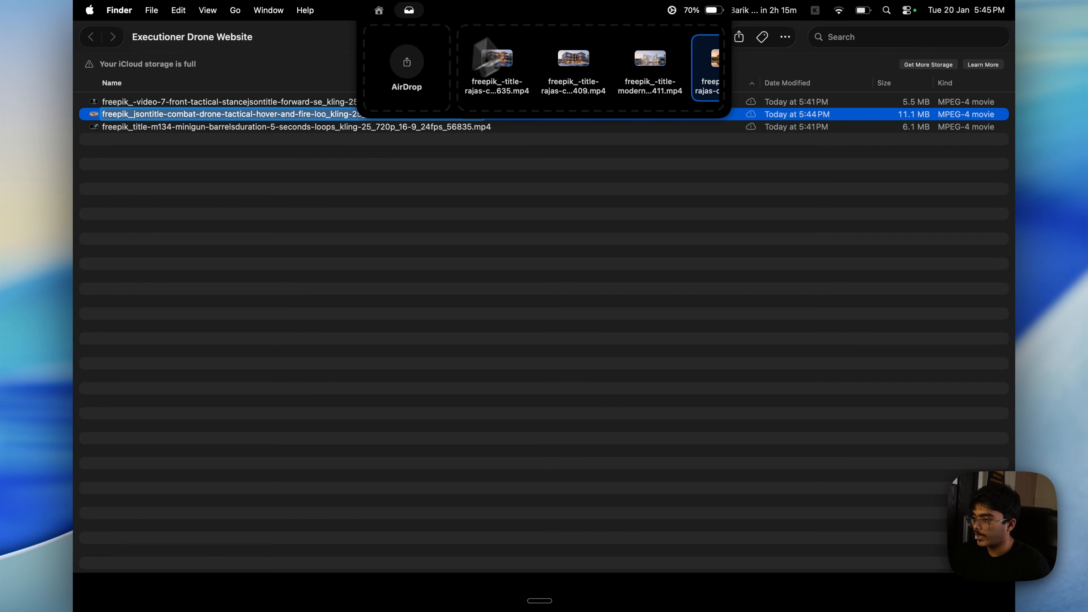
Rename the combat drone clip 'Hero Section Video Drone Firing' and the minigun clip 'Mini Gun Showcase'.
key("BackSpace")
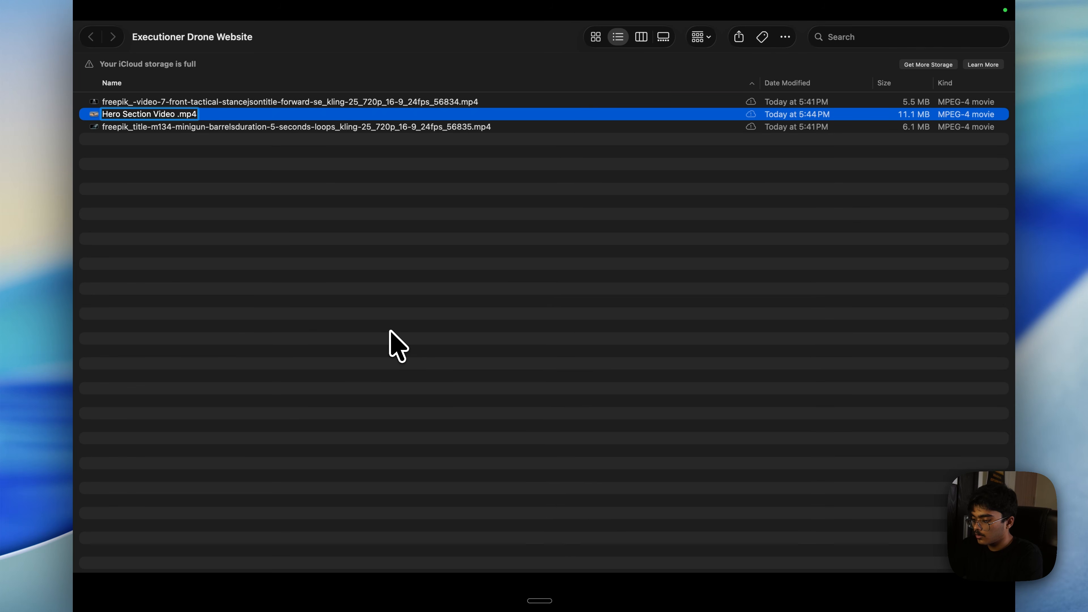
key("Return")
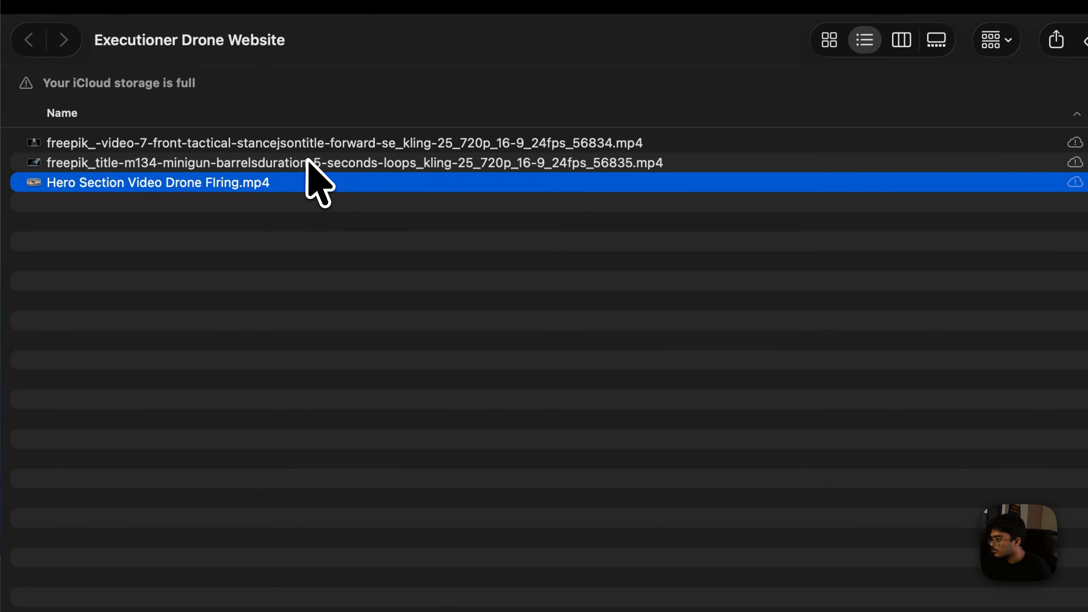
left_click(262, 114)
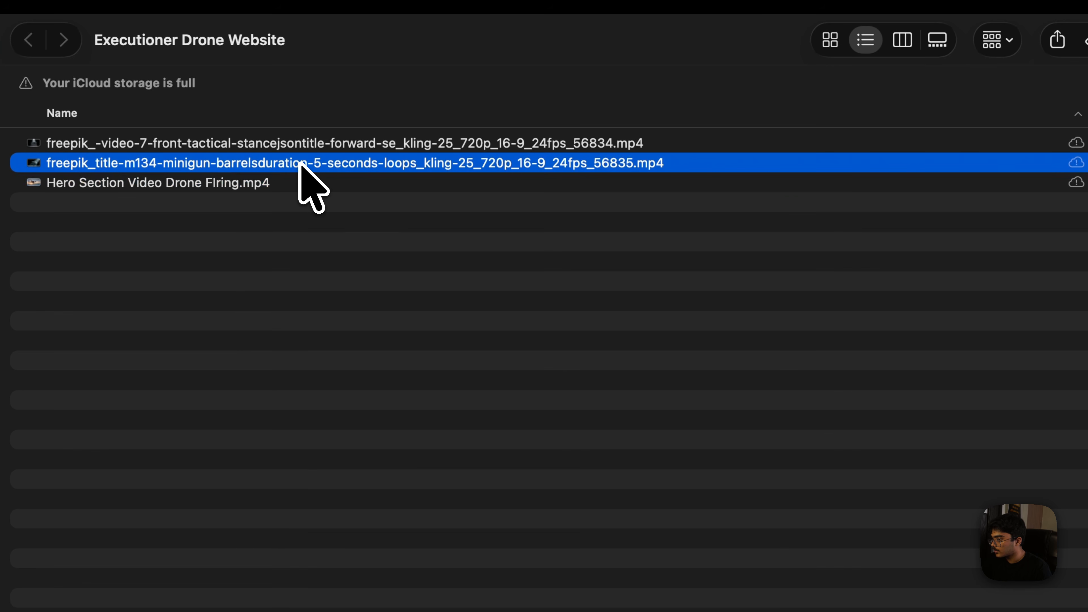
right_click(297, 165)
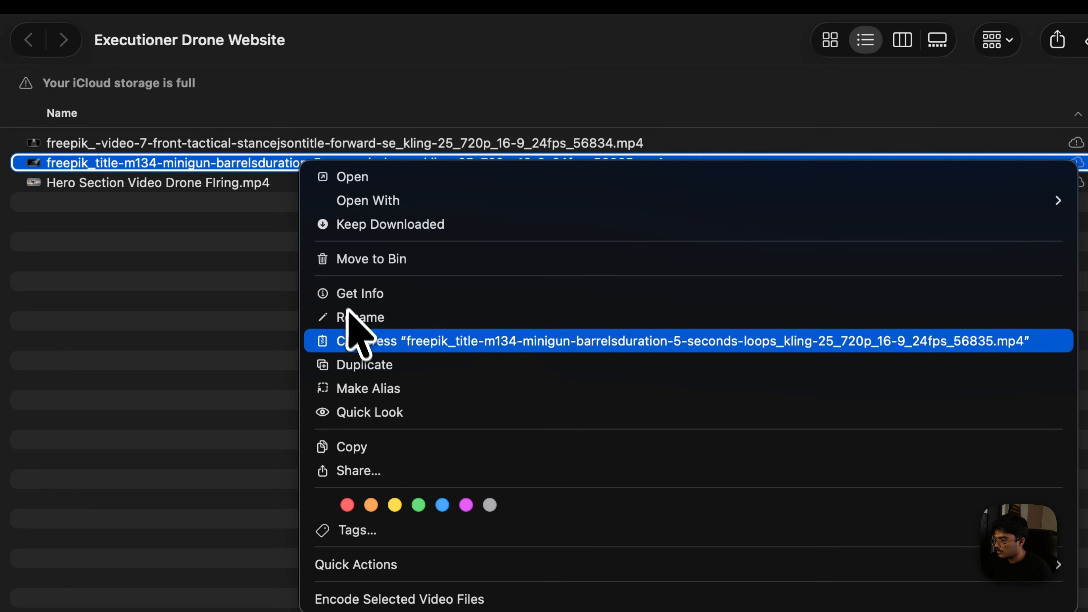
left_click(351, 317)
type("Min")
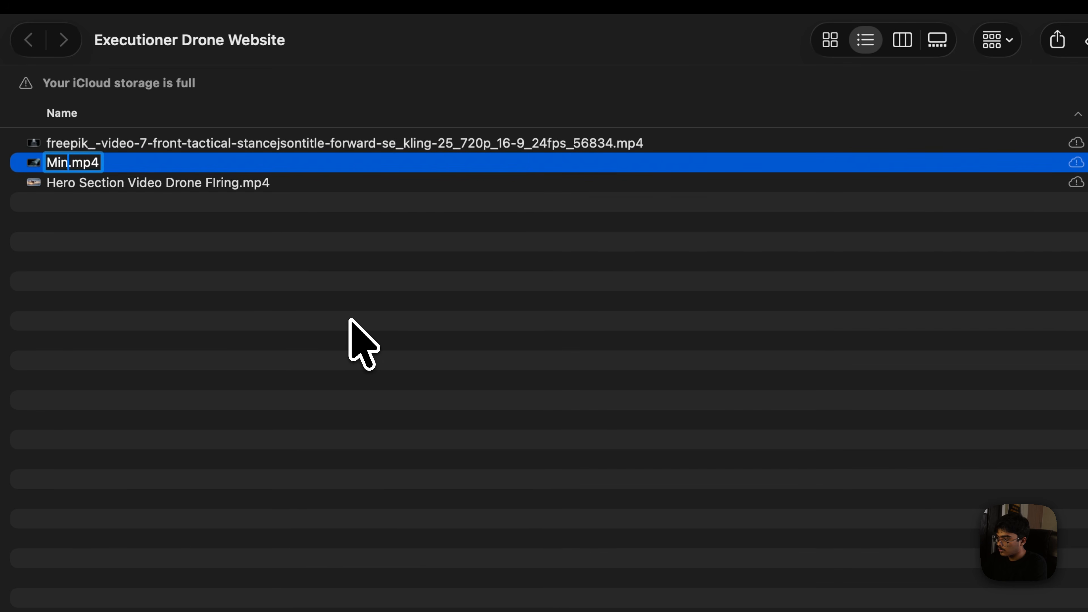
type("i Gun SHo")
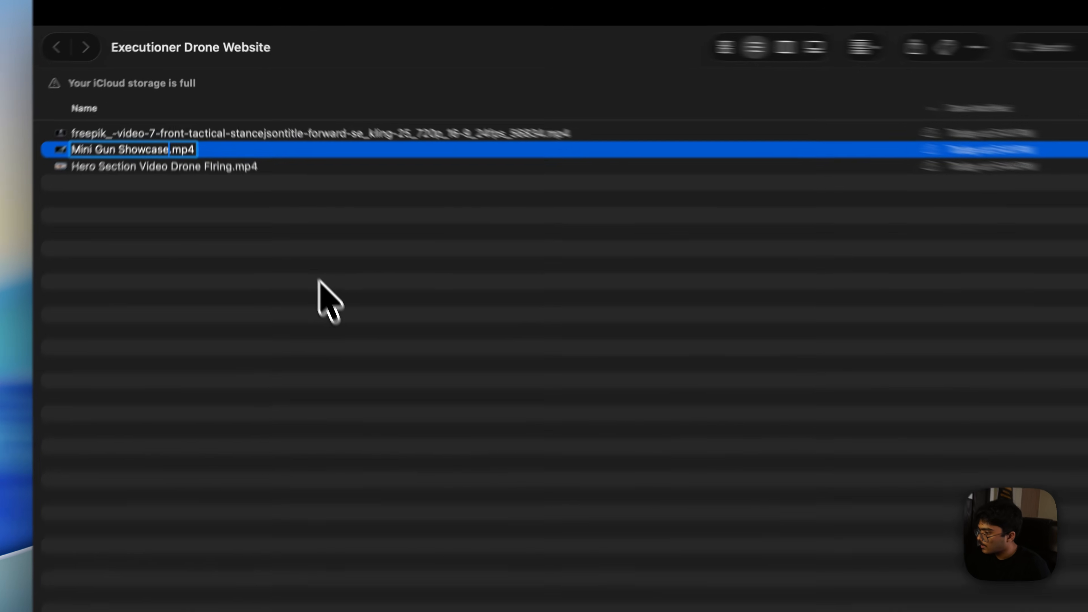
key("Return")
Rename the front tactical stance clip to 'Drone Footer Hovering'.
left_click(265, 102)
right_click(264, 101)
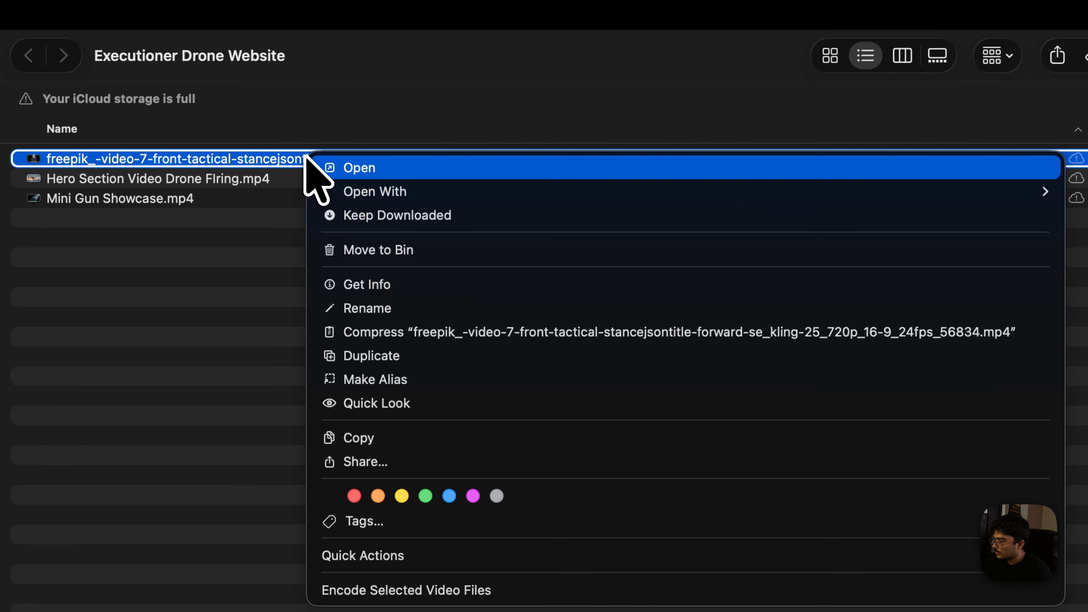
left_click(360, 307)
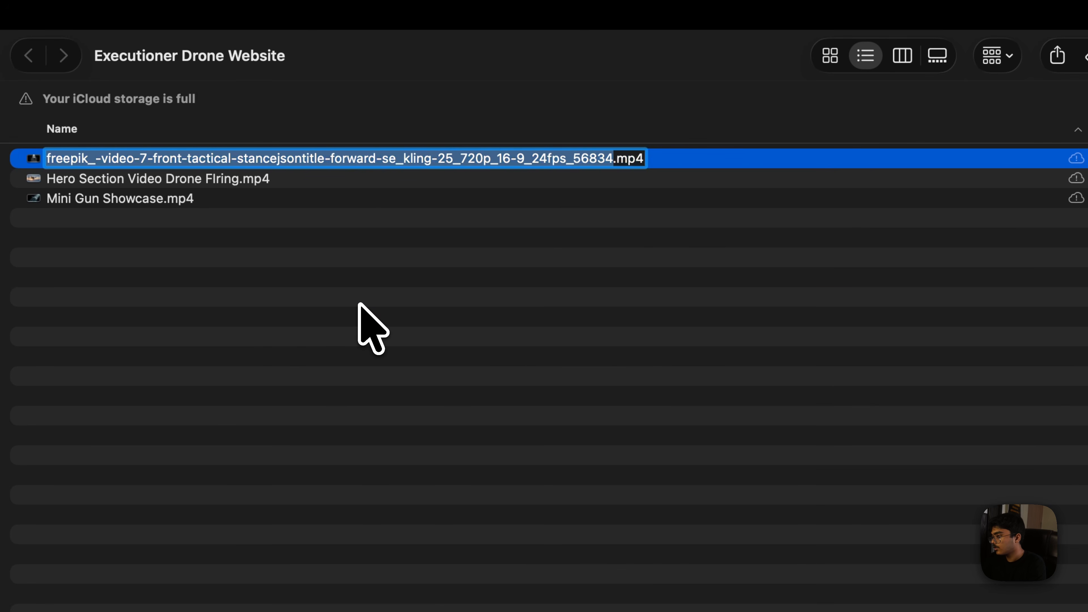
key("BackSpace")
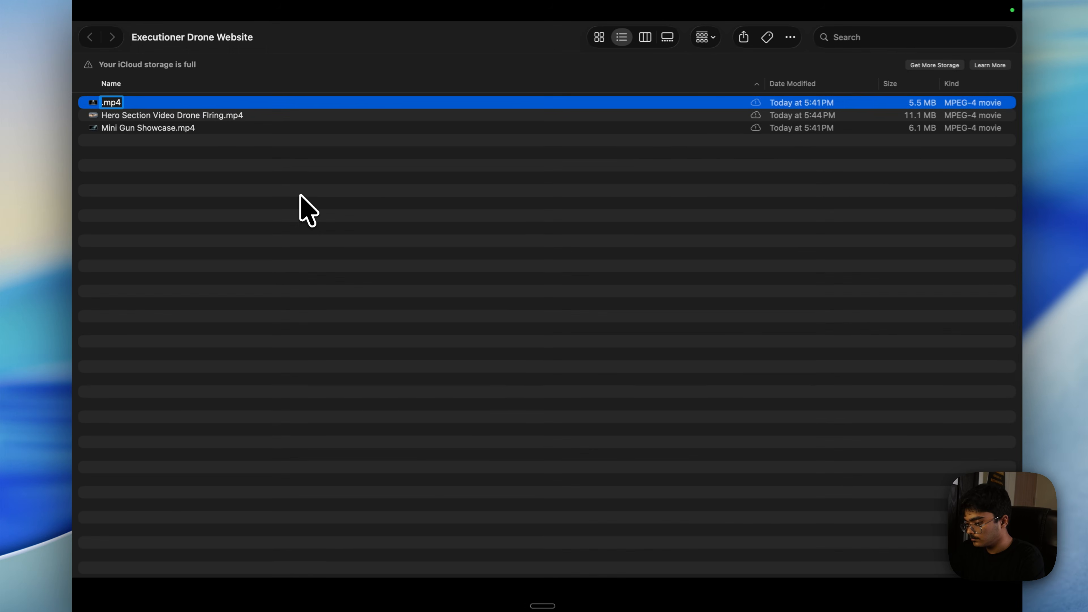
type("Drone Footer Hovering")
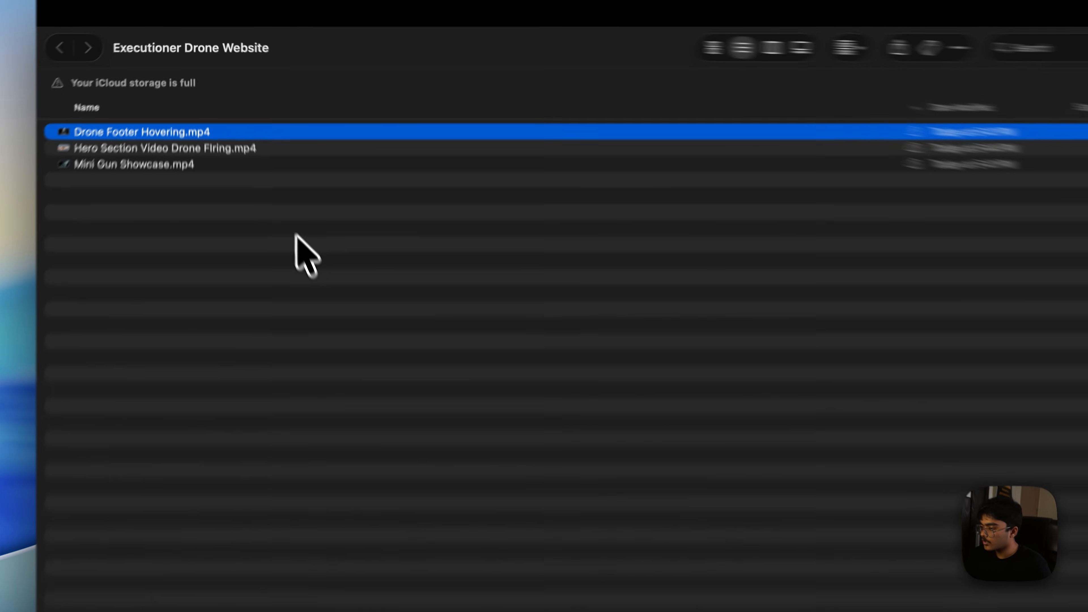
left_click(270, 182)
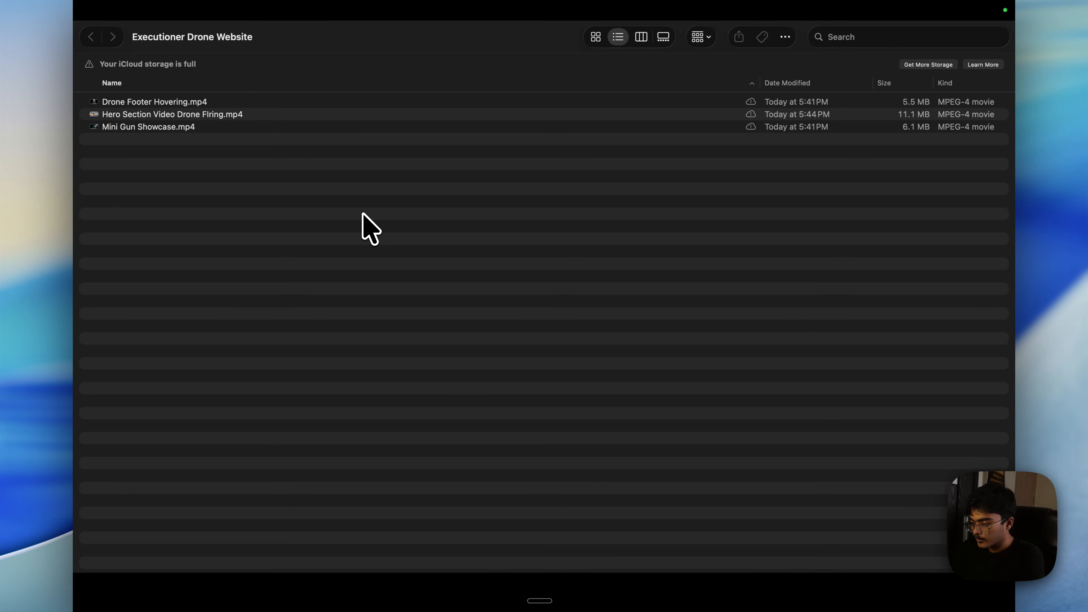
key("alt+space")
Launch Antigravity and open the Desktop's Executioner Drone Website folder as the workspace.
type("ant")
key("Return")
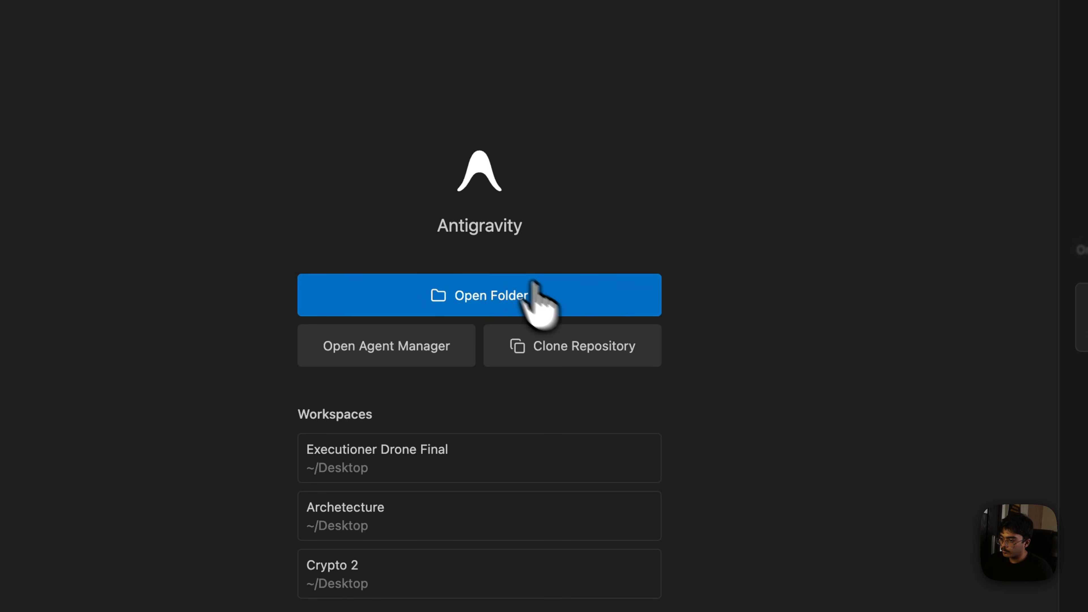
left_click(480, 283)
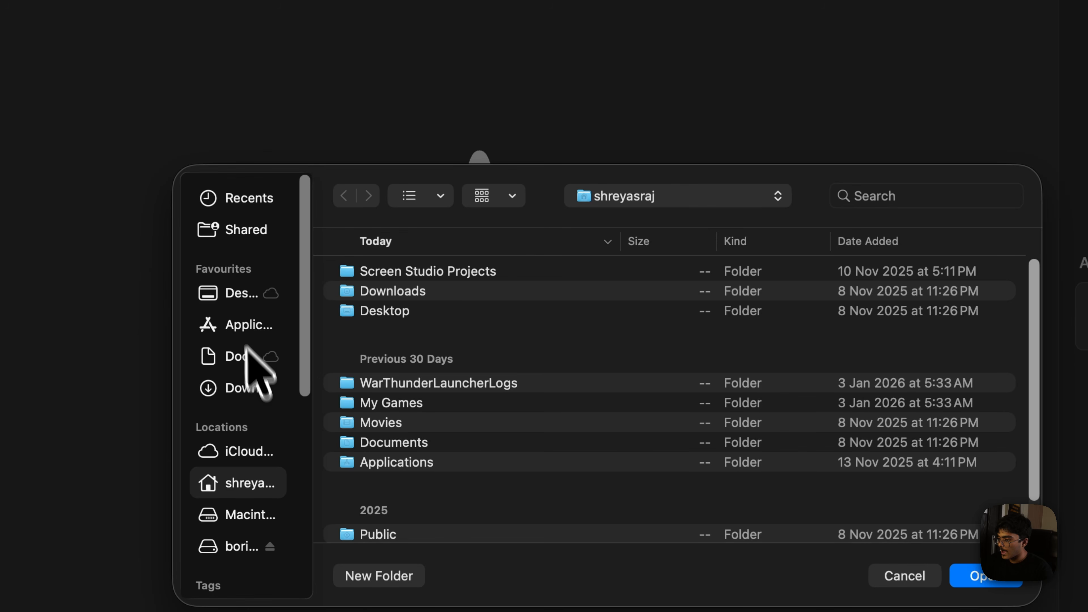
left_click(231, 294)
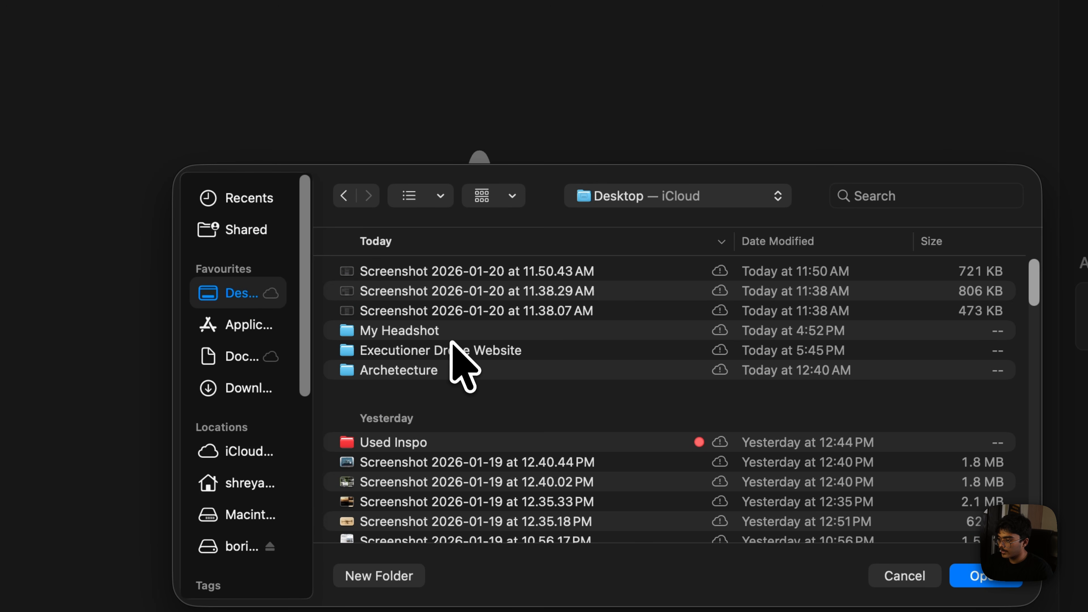
left_click(452, 351)
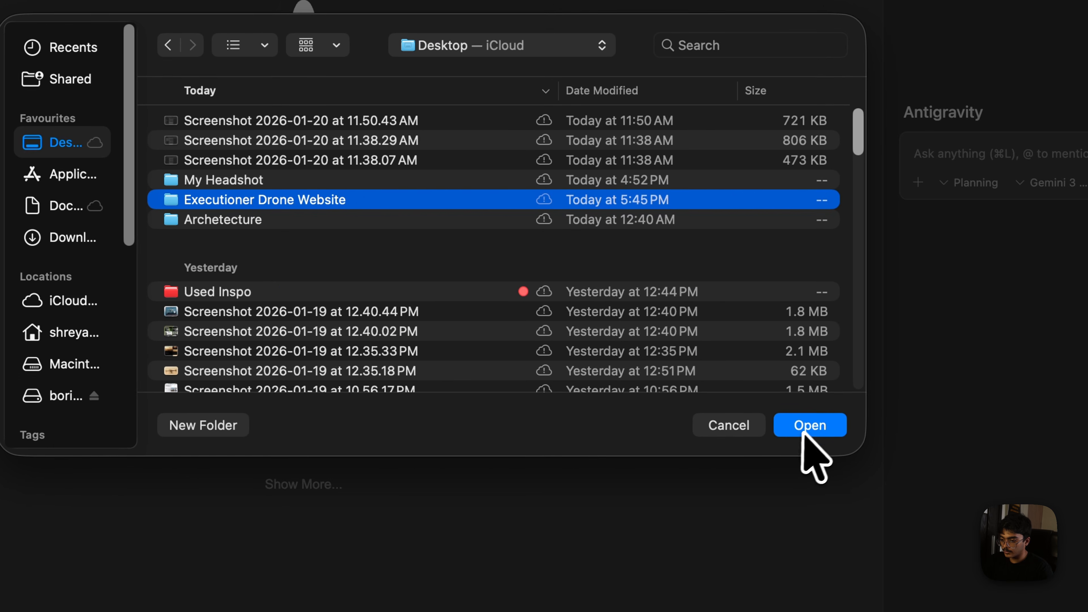
left_click(985, 575)
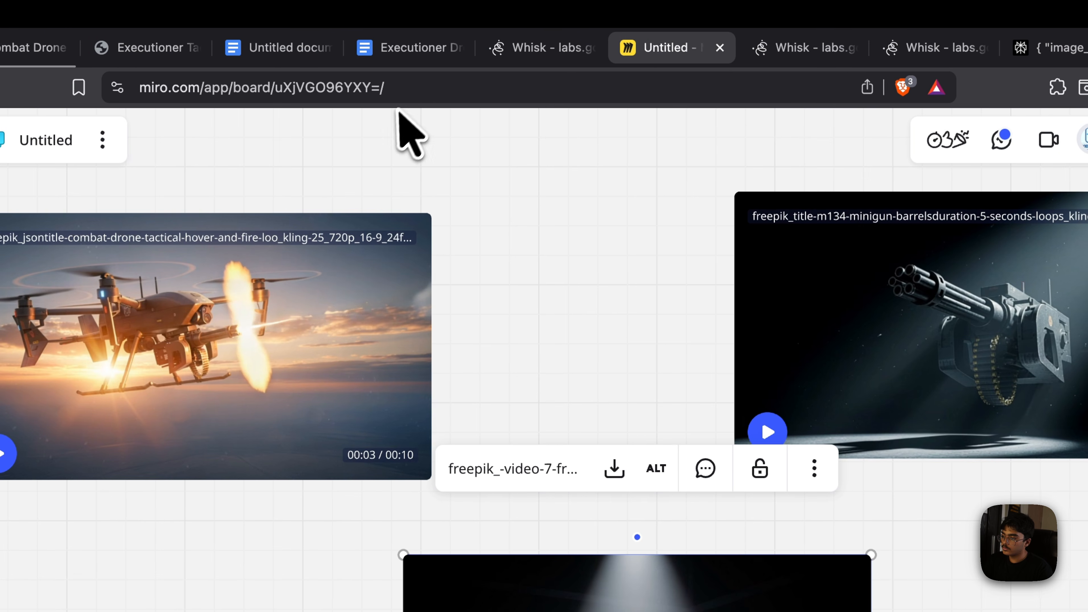
Select all the text in the Google Doc's Website Prompt tab.
left_click(398, 49)
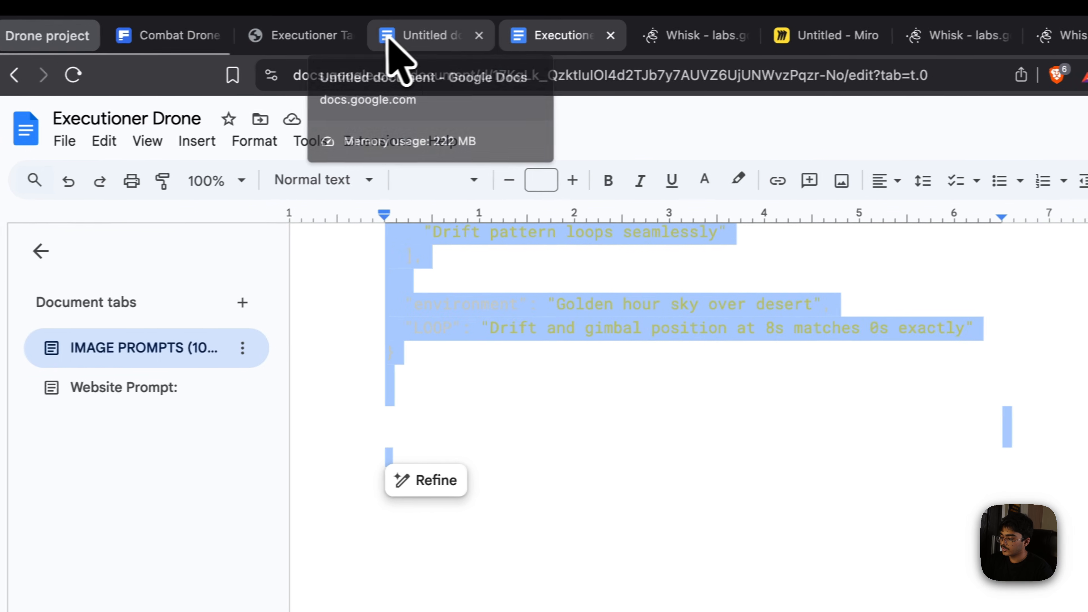
left_click(148, 388)
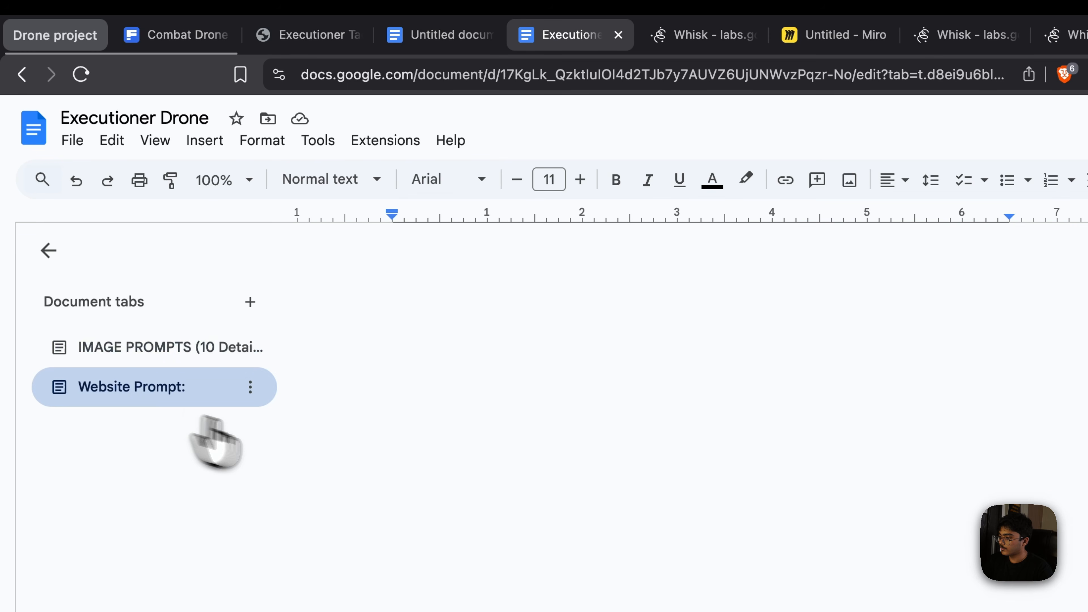
key("super+a")
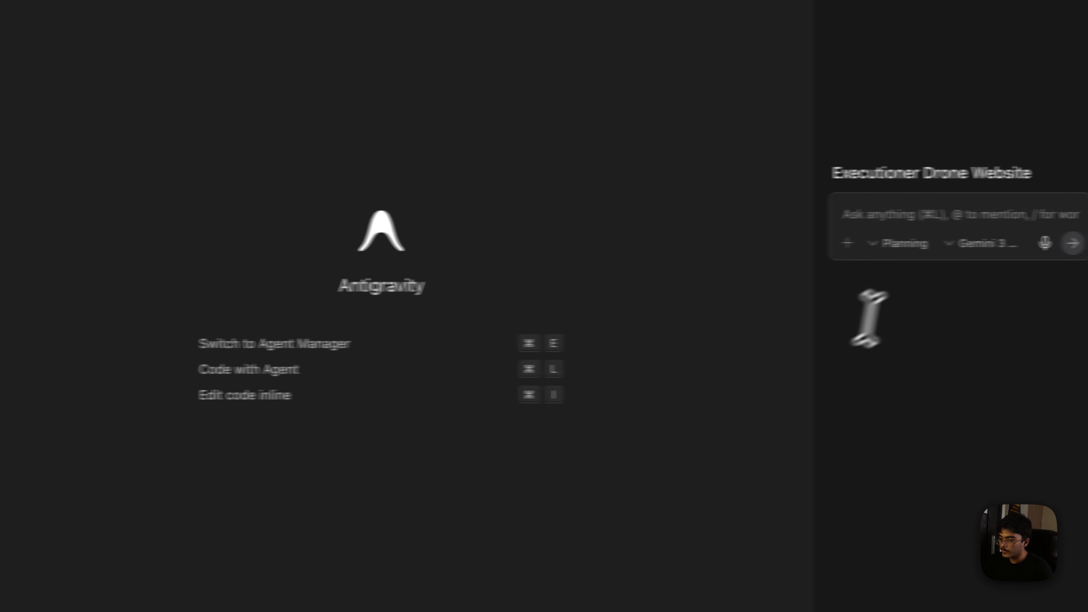
Paste the Executioner Drone Website Prompt into the agent chat and send it.
left_click(924, 216)
key("super+v")
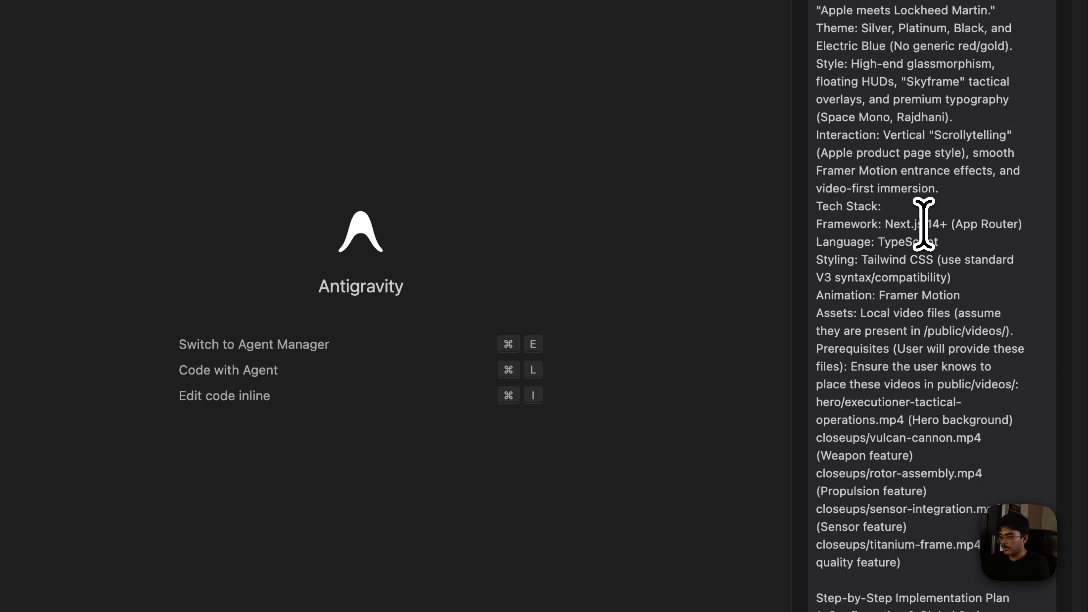
scroll(924, 224, "down", 15)
key("Return")
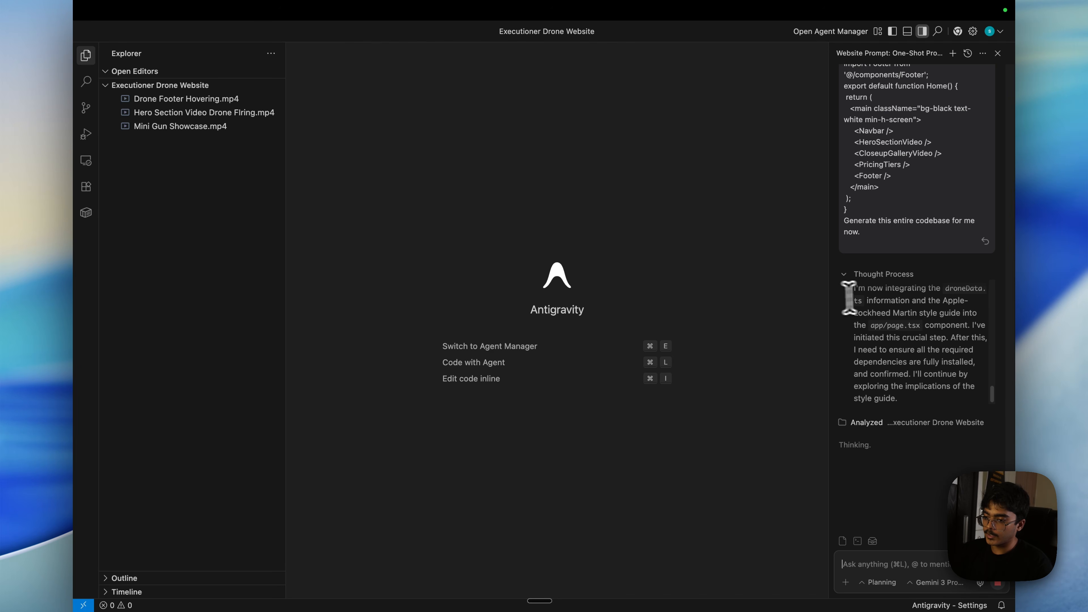
key("ctrl+Left")
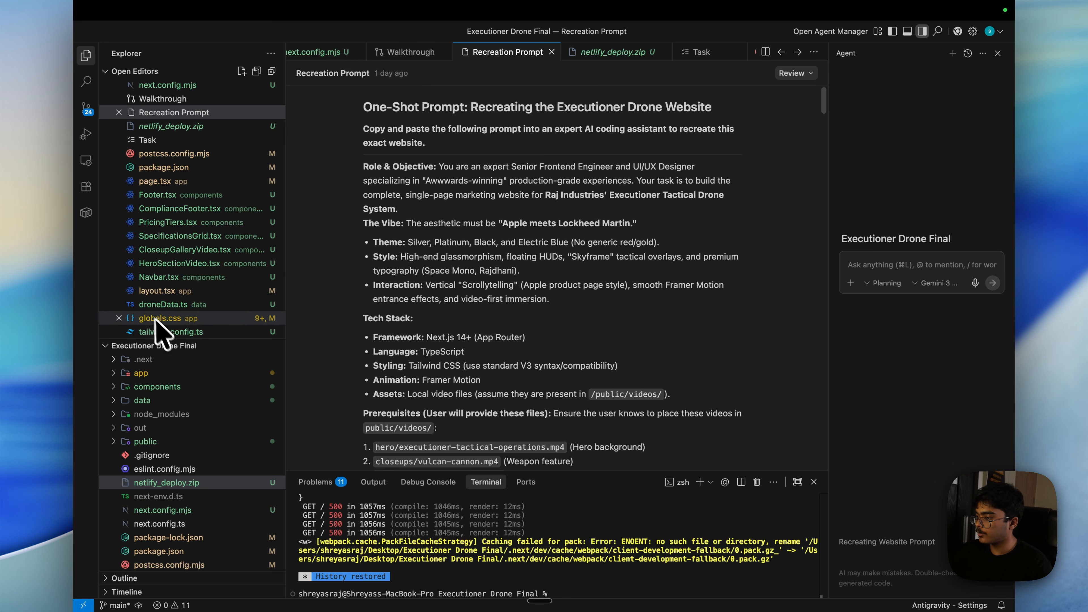
Collapse Open Editors to show only the project tree and begin typing 'I want to get a st…' to the agent.
left_click(105, 349)
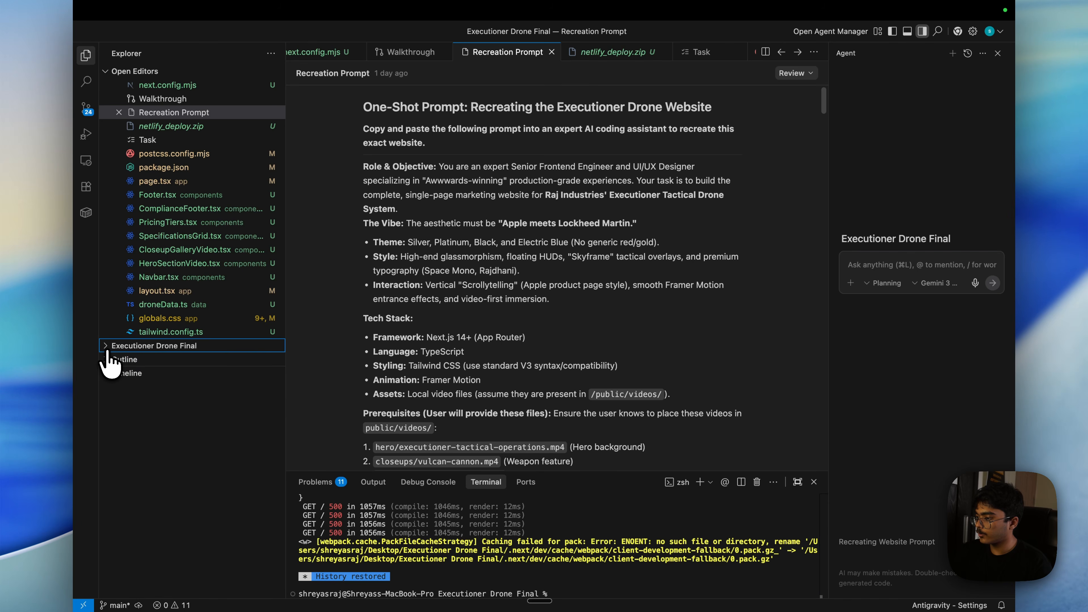
left_click(106, 350)
scroll(112, 377, "down", 2)
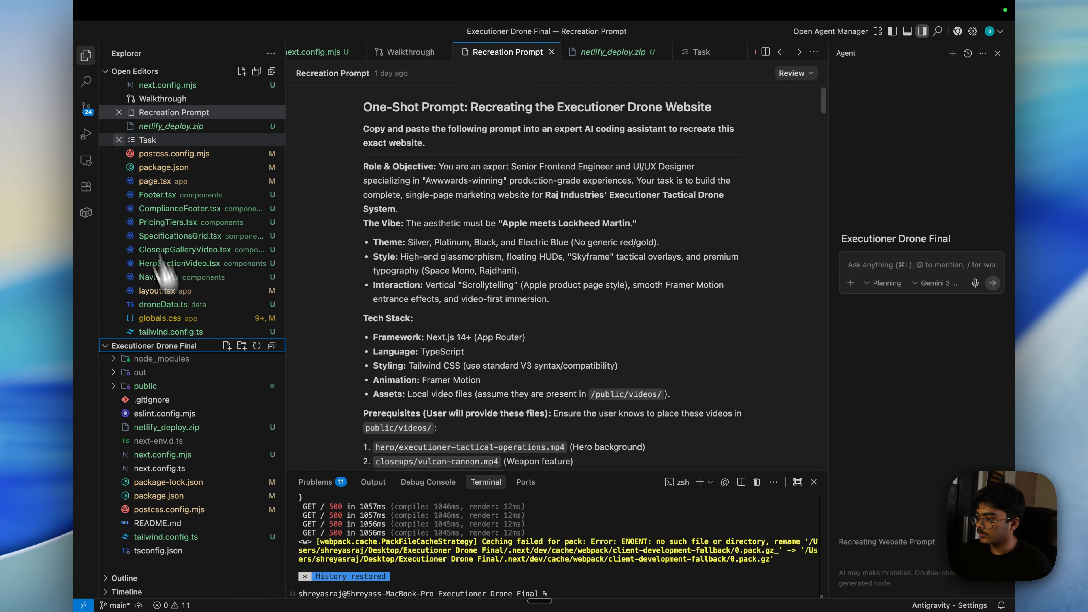
left_click_drag(112, 72, 144, 110)
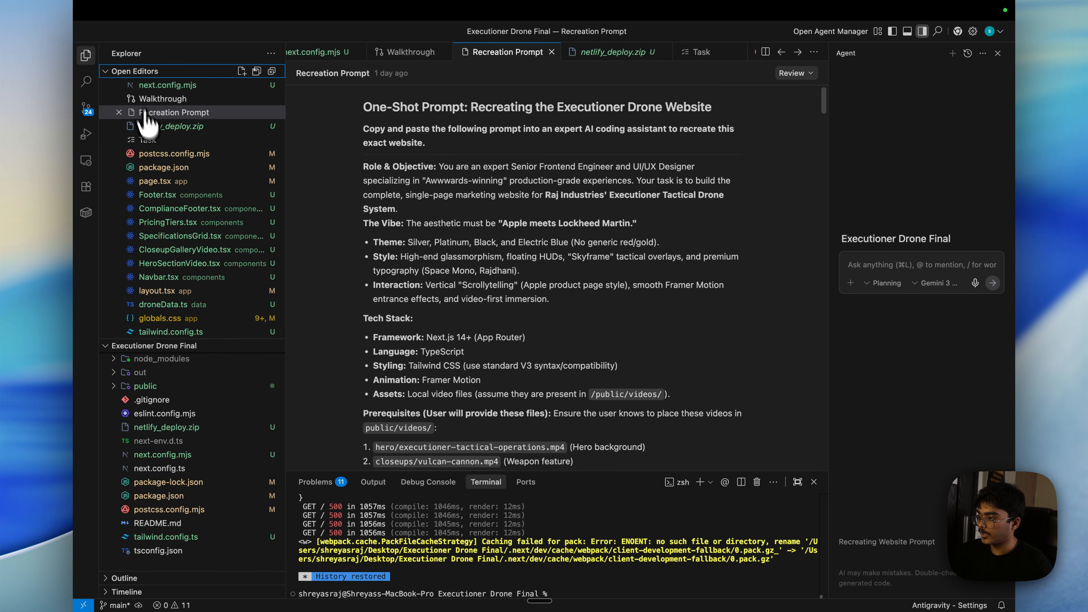
left_click(105, 72)
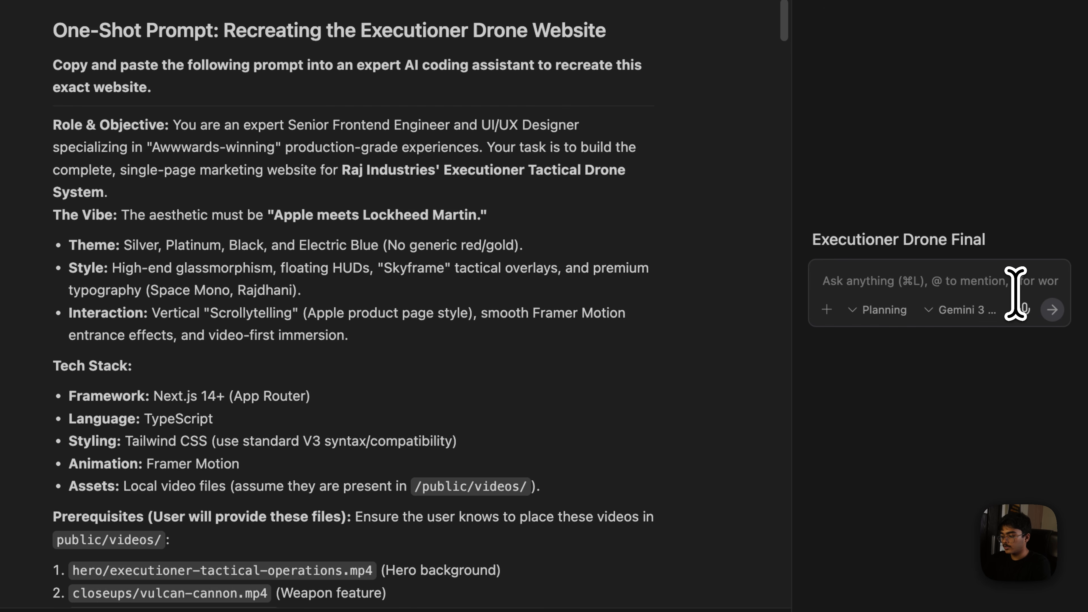
type("I want to get a static deployment to Net")
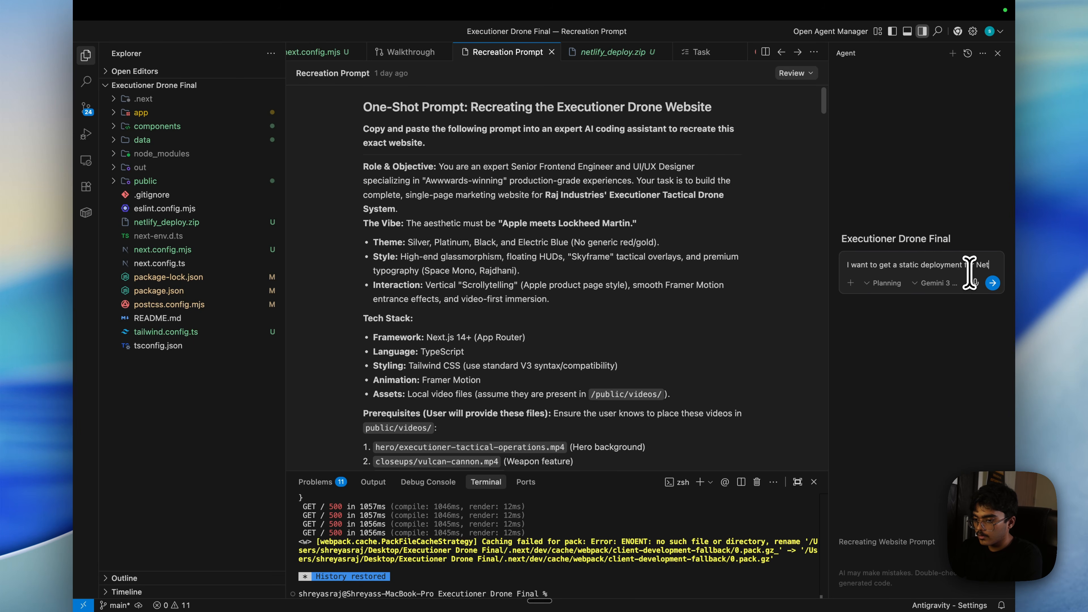
Send the static Netlify deployment request, then close the terminal and hide the file sidebar.
type("ify, Please get it don")
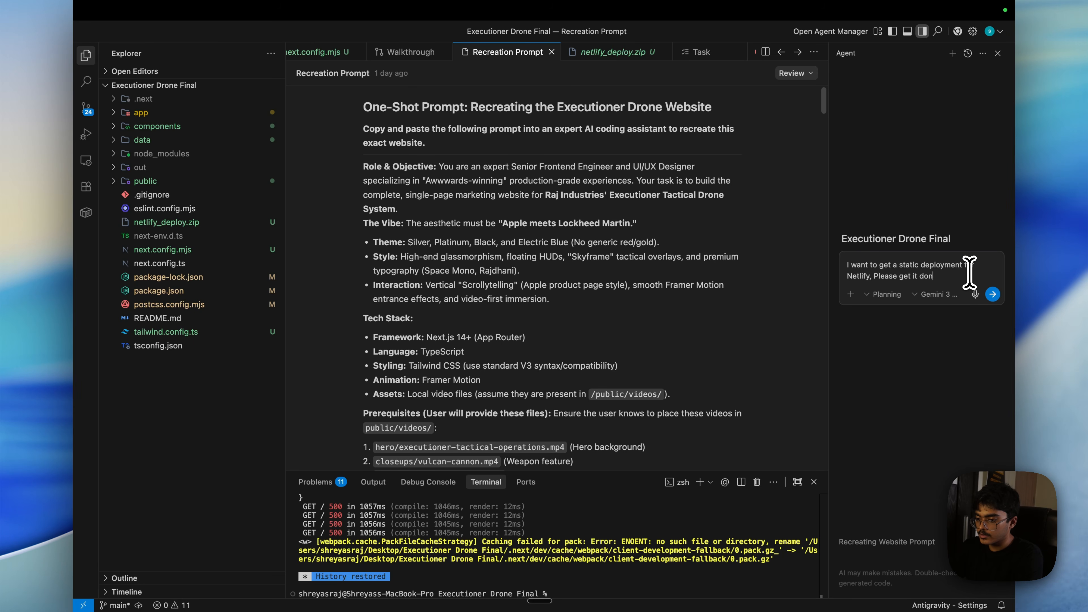
key("Return")
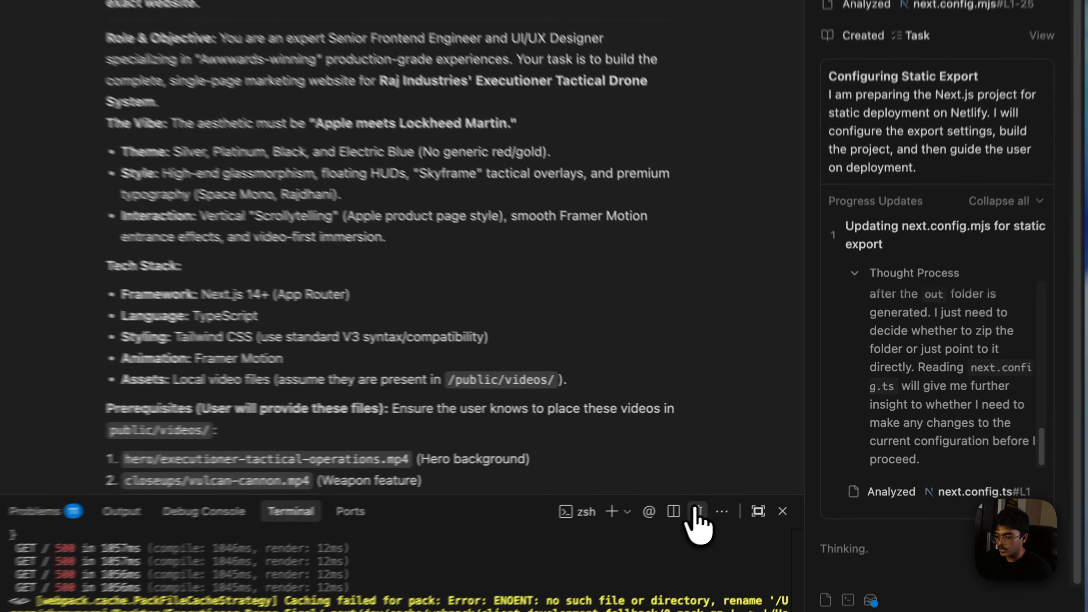
left_click(757, 482)
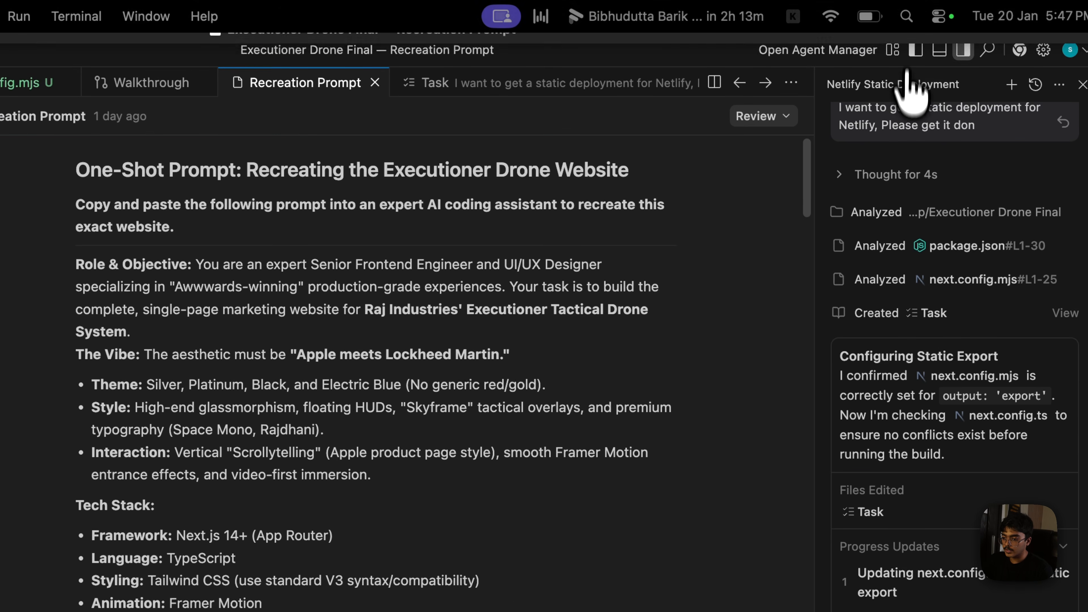
left_click(915, 50)
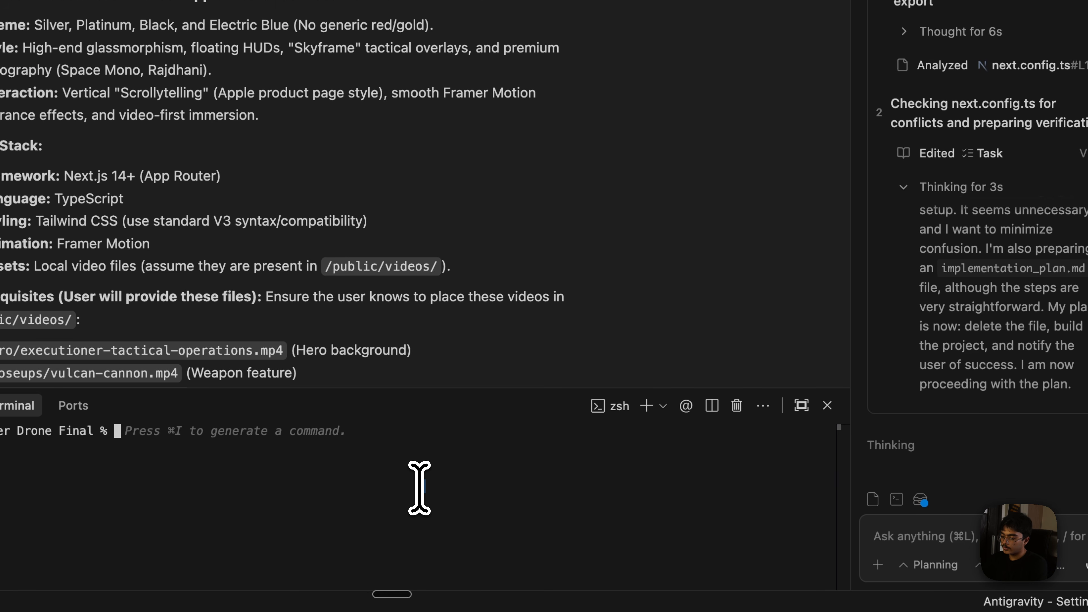
Run npm run build to export the static site and check the plan's out directory.
type("pm run ")
type("bu")
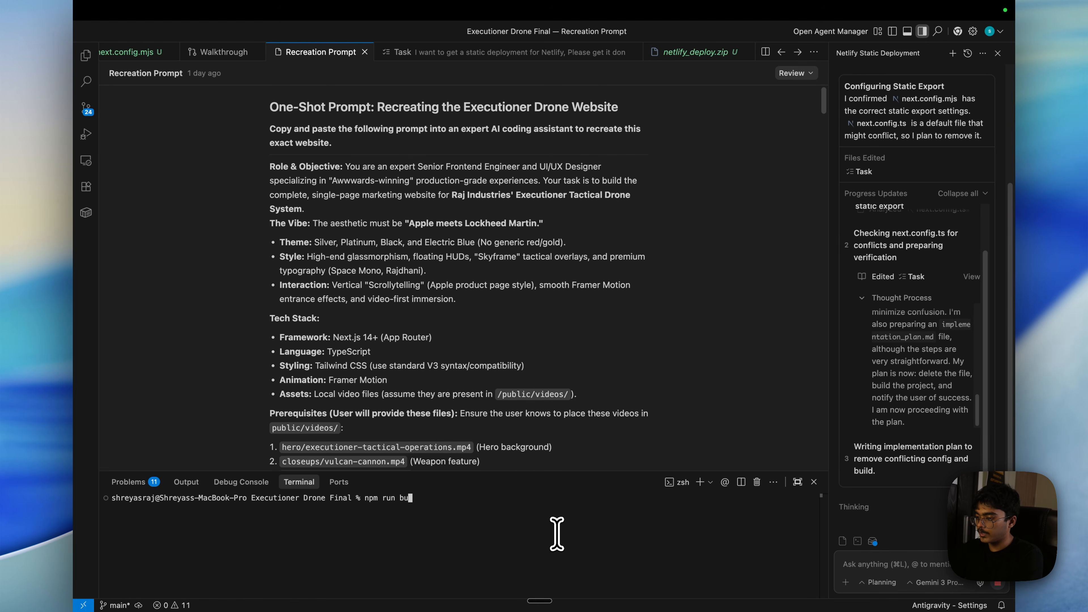
type("ild")
key("Return")
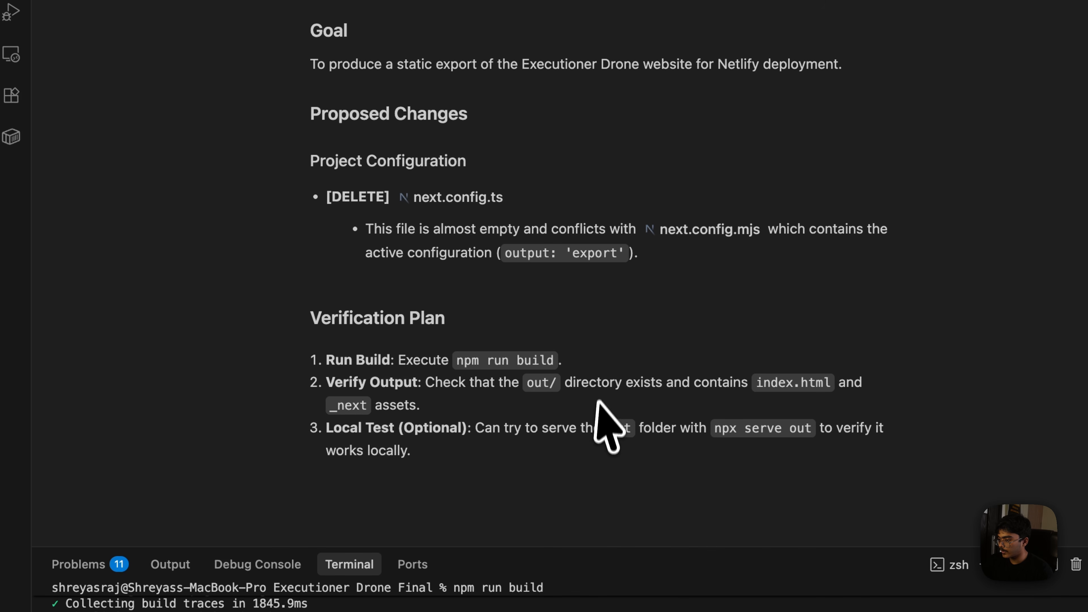
left_click_drag(562, 382, 556, 381)
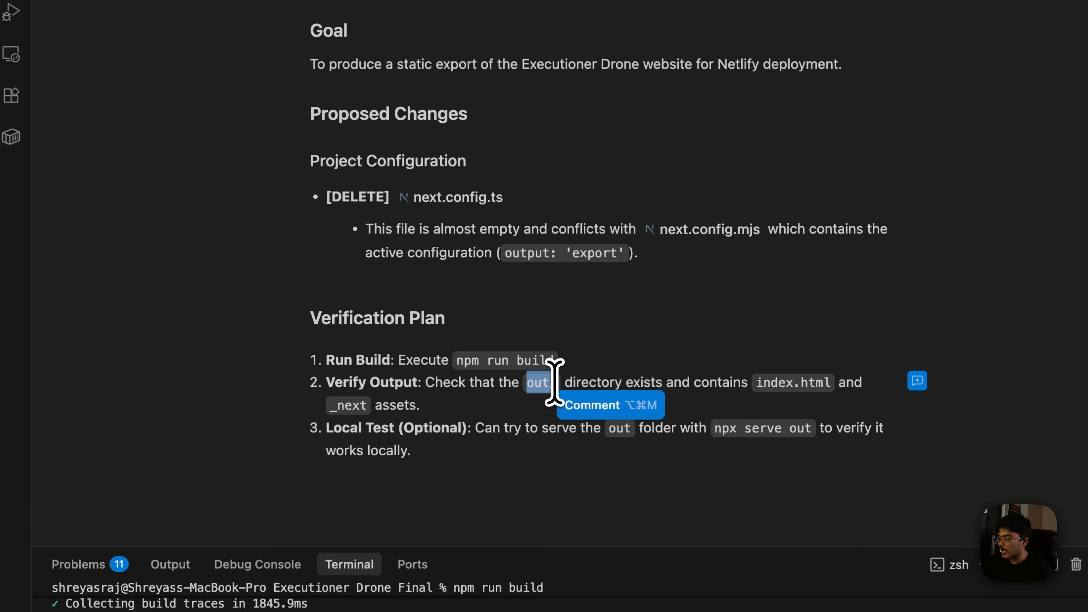
left_click(628, 362)
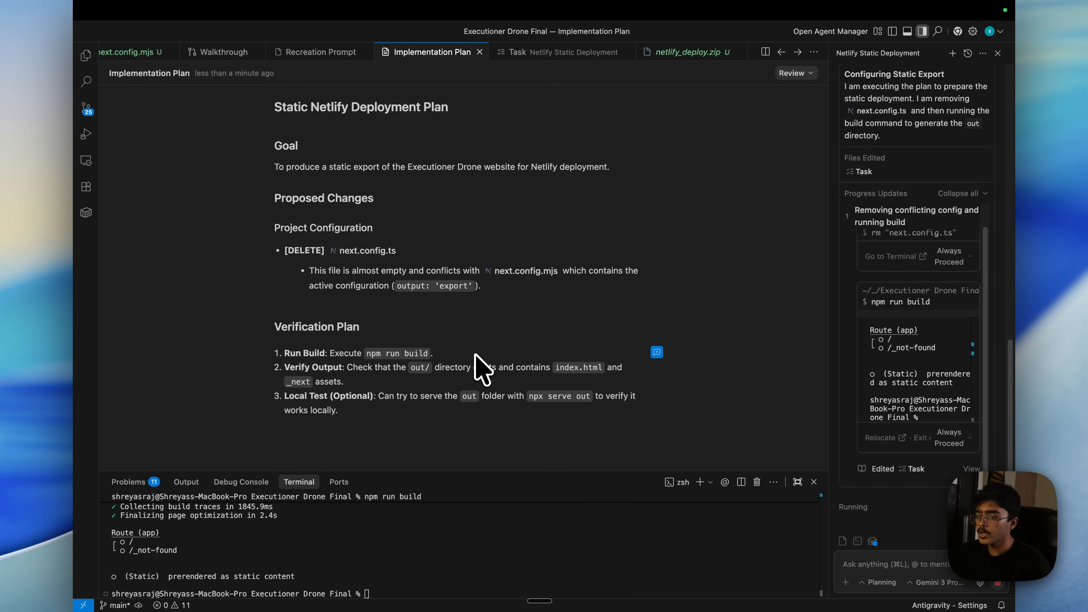
key("ctrl+Right")
key("ctrl+Right")
key("ctrl+Right")
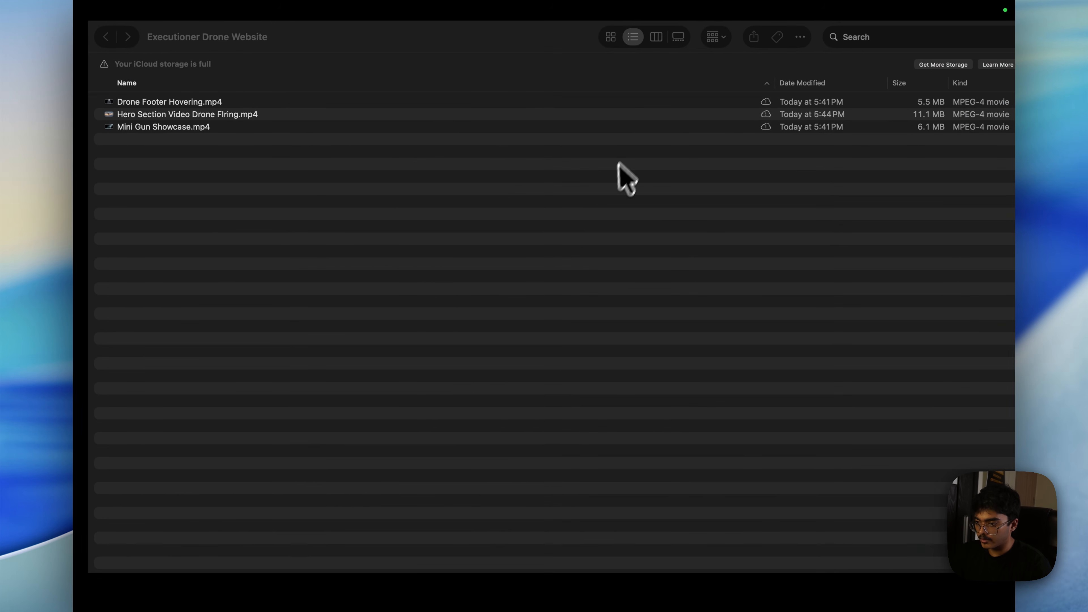
Open app.netlify.com in a new browser tab.
key("ctrl+Right")
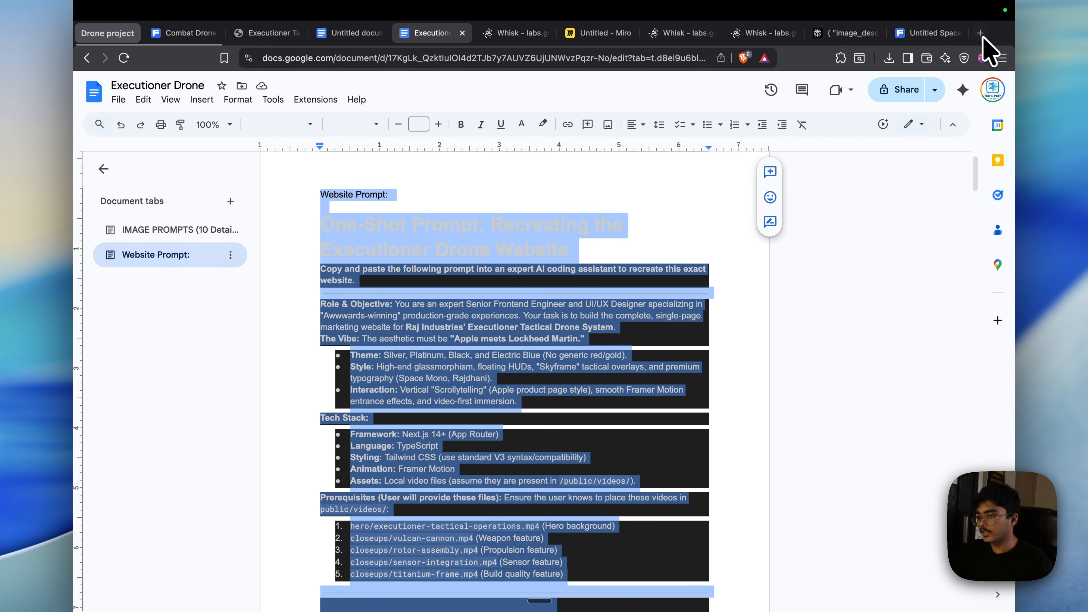
left_click(982, 34)
type("netl")
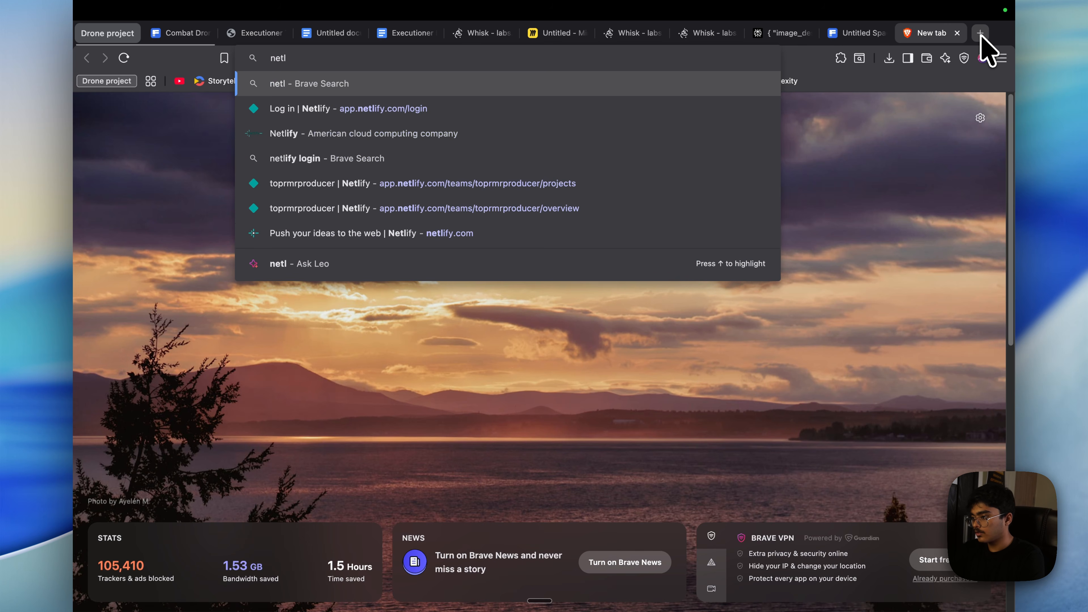
key("Down")
key("Return")
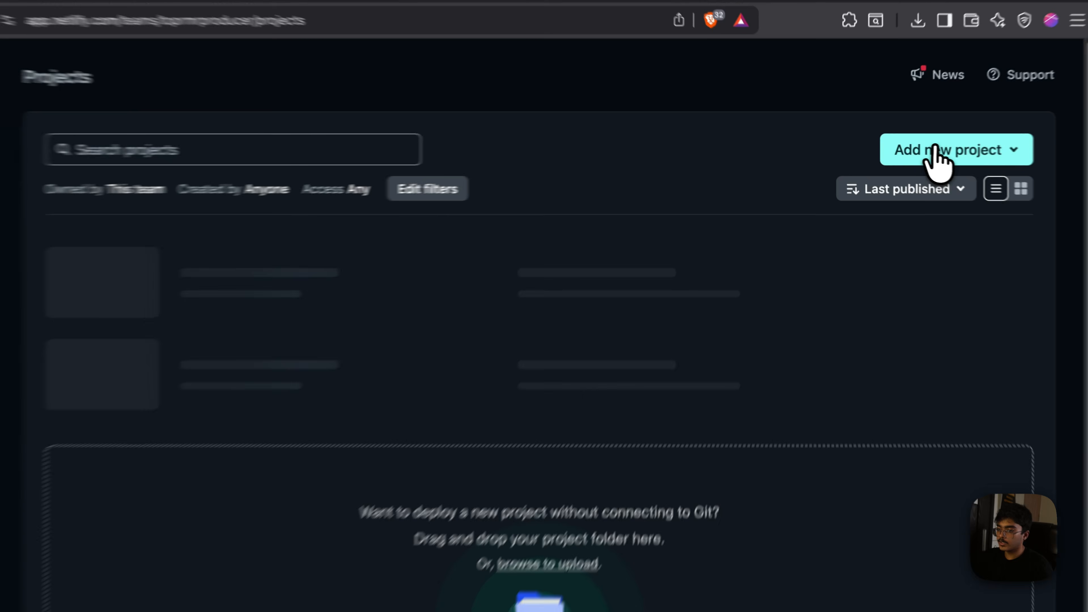
Start a manual deploy and pick Desktop > Executioner Drone Final > out for upload.
left_click(937, 150)
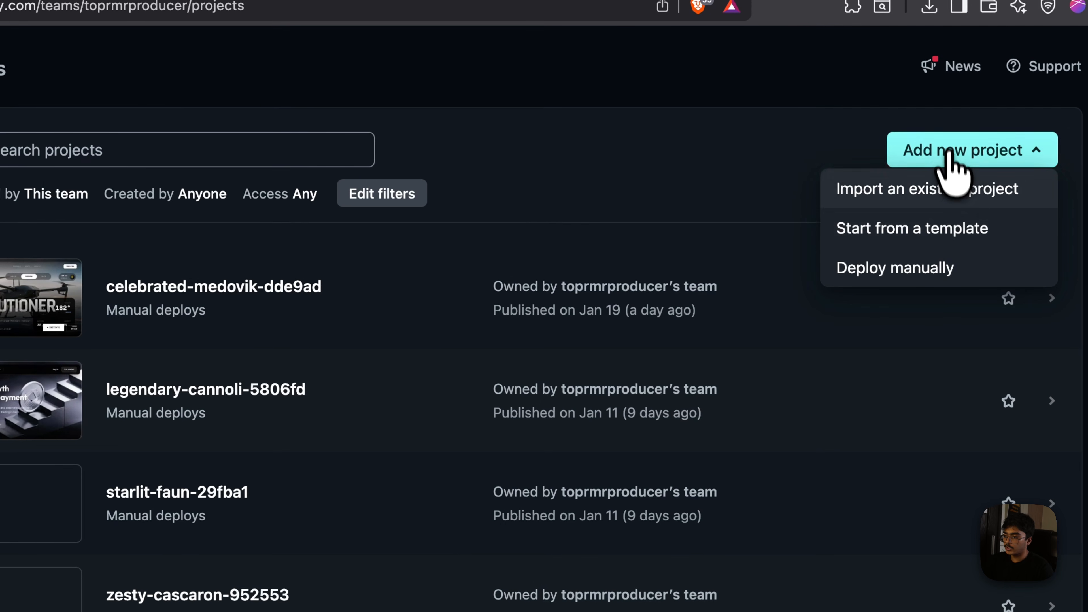
left_click(917, 261)
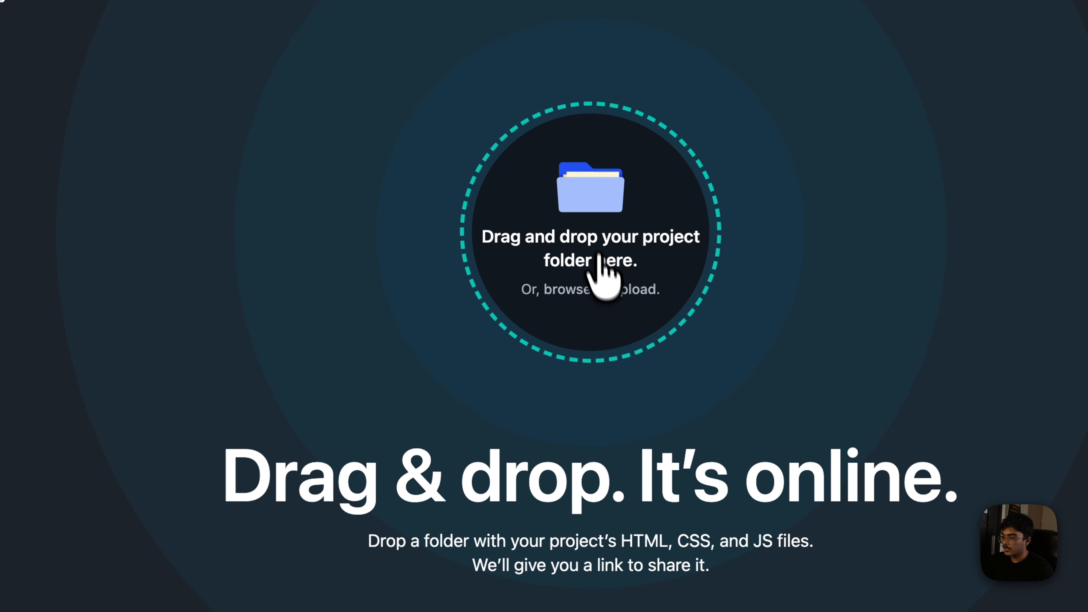
left_click(510, 317)
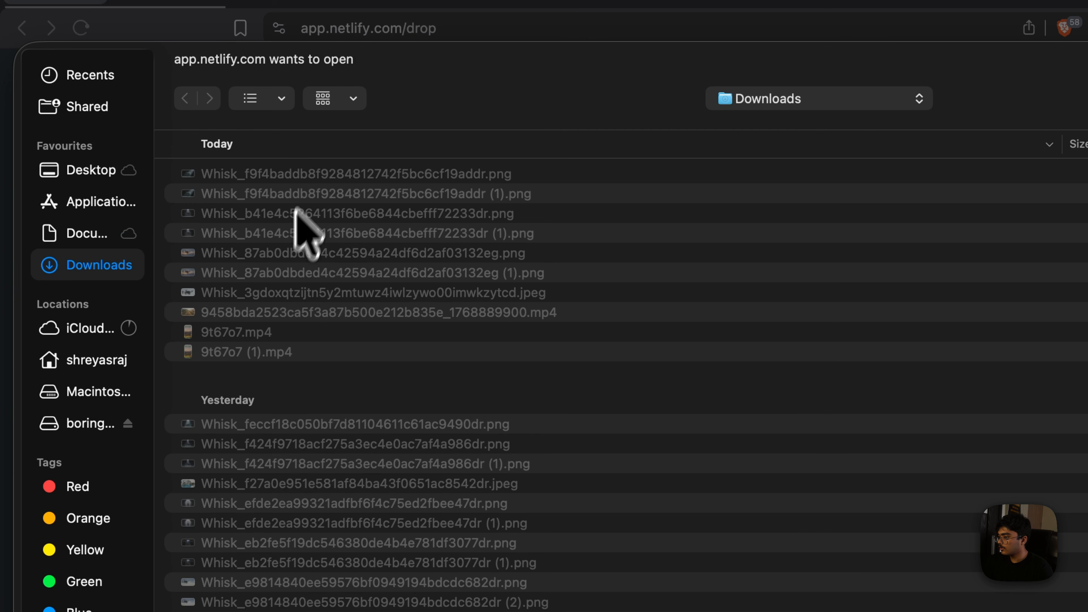
left_click(87, 173)
scroll(328, 340, "down", 10)
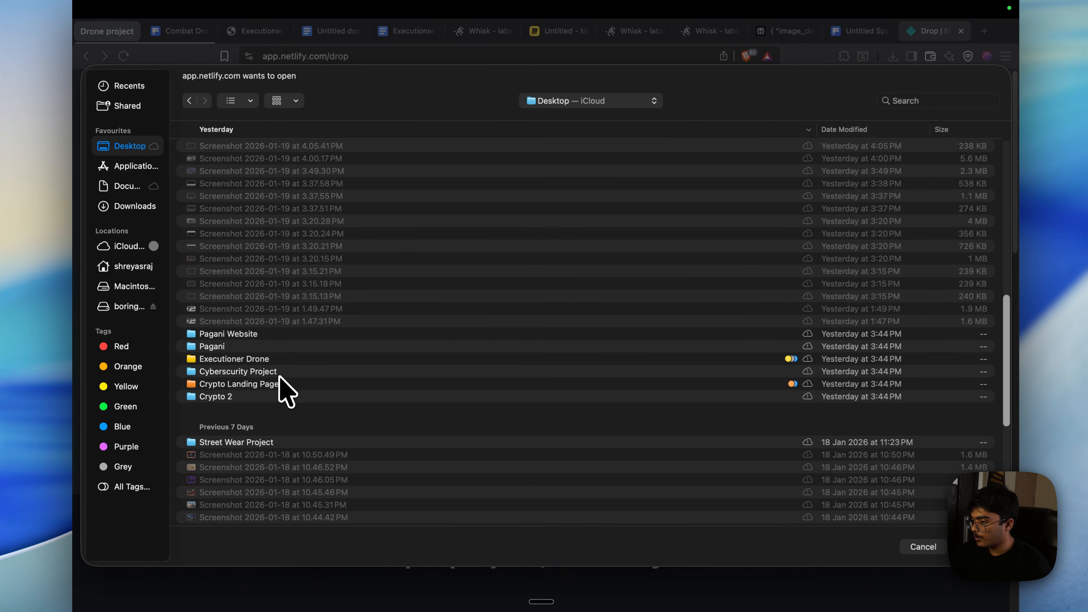
scroll(278, 364, "up", 15)
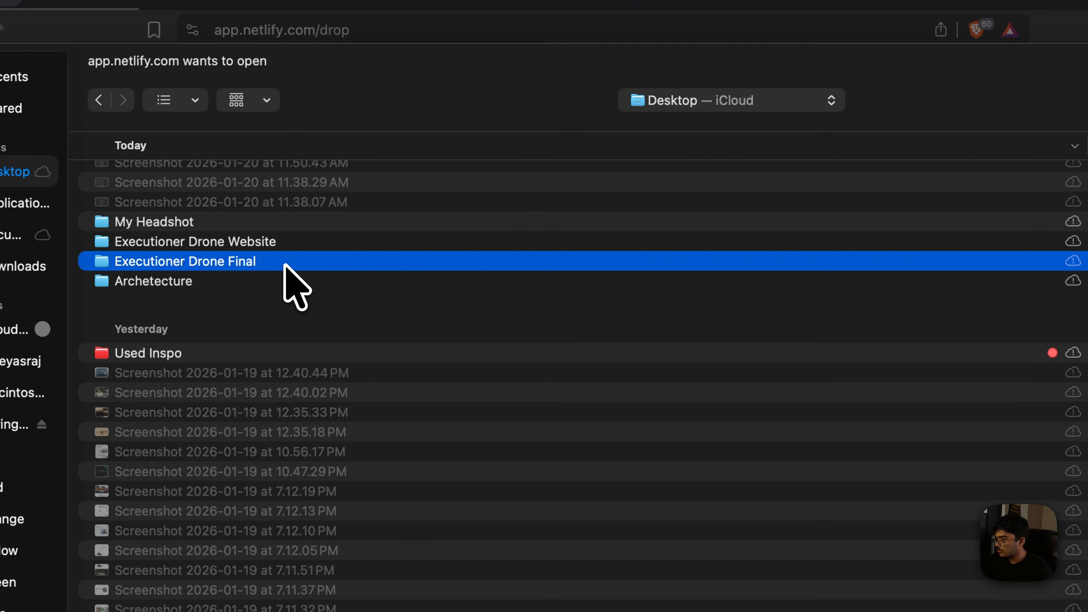
double_click(309, 204)
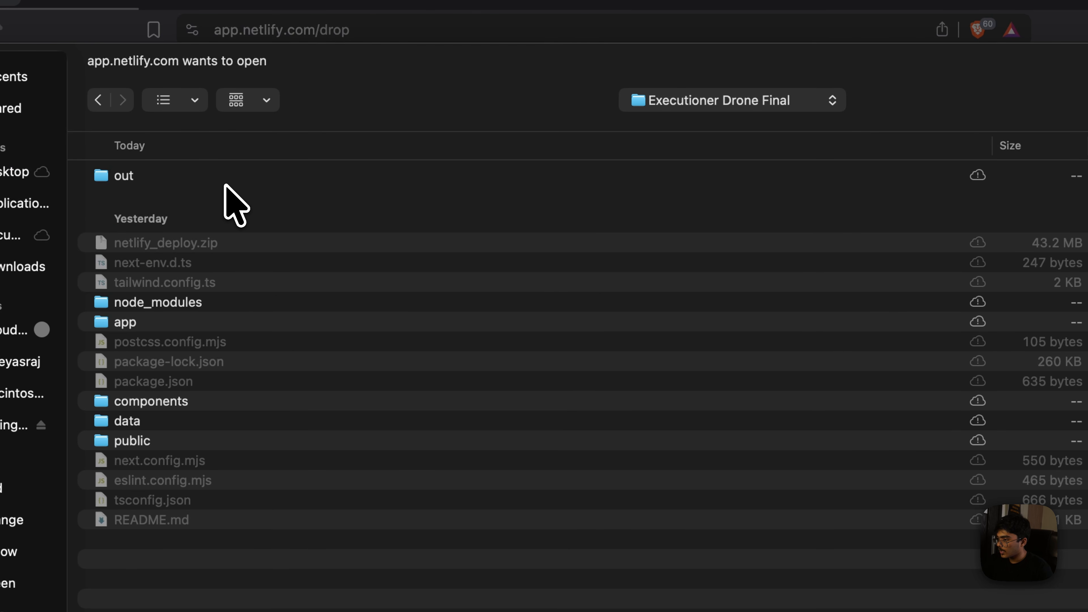
left_click(243, 177)
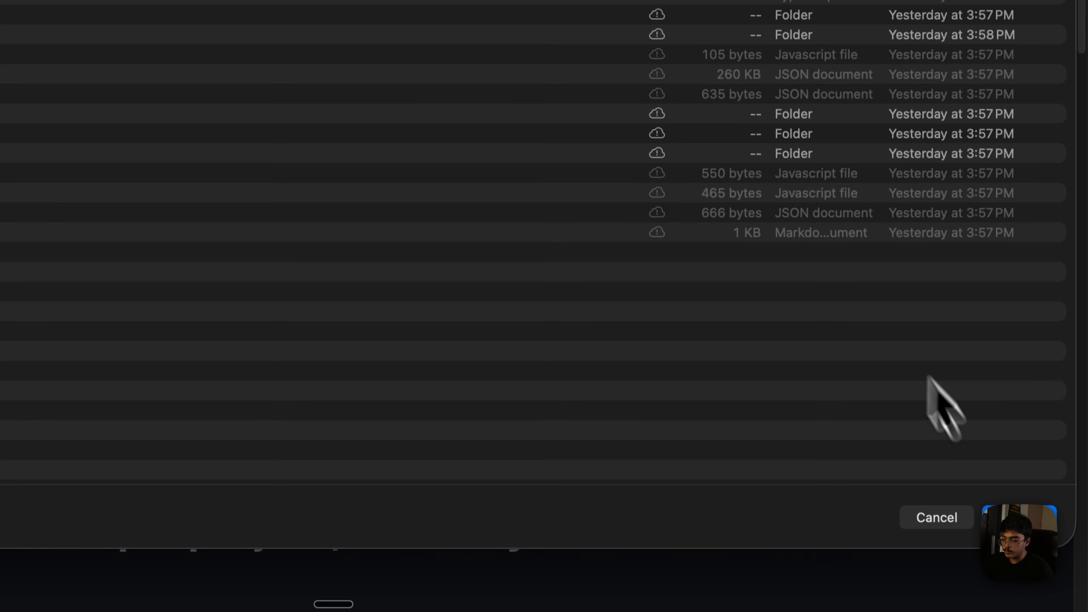
left_click(1046, 564)
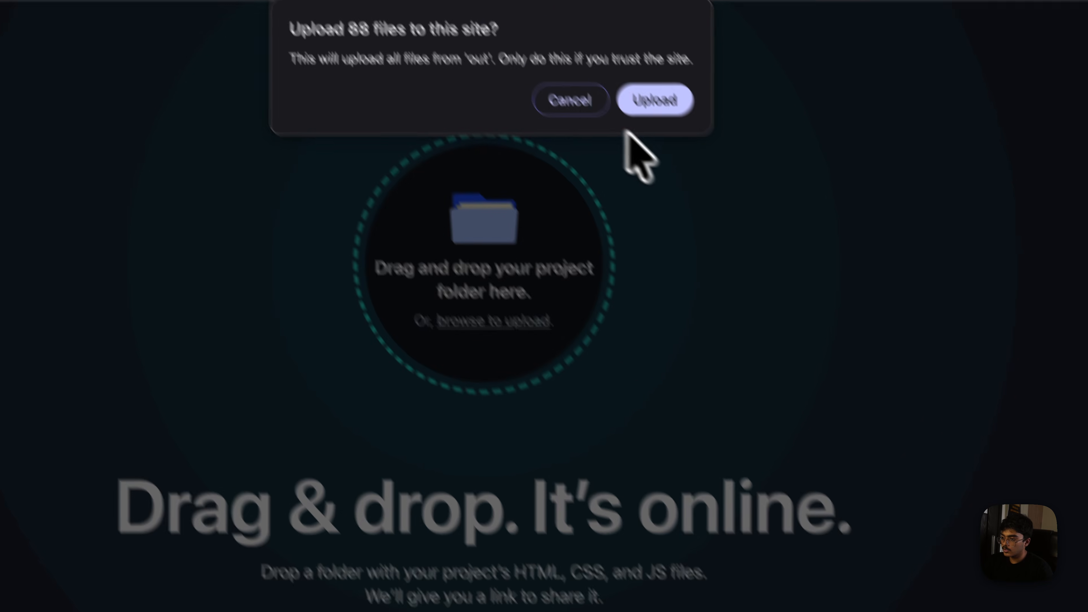
Confirm uploading the 88 files, publishing the site as deft-syrniki-e62766.netlify.app.
left_click(579, 2)
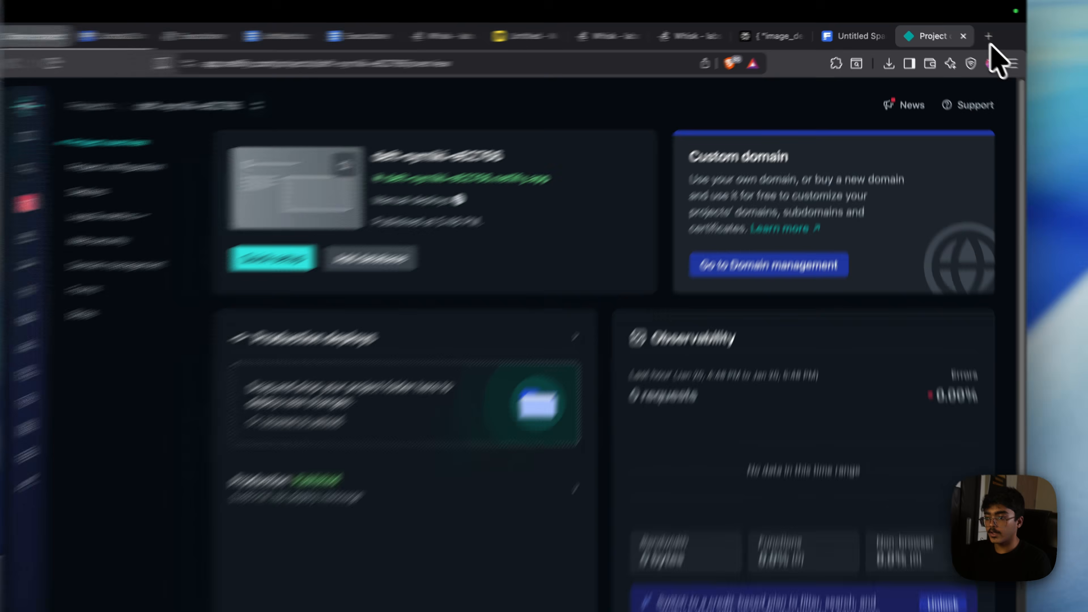
left_click(981, 33)
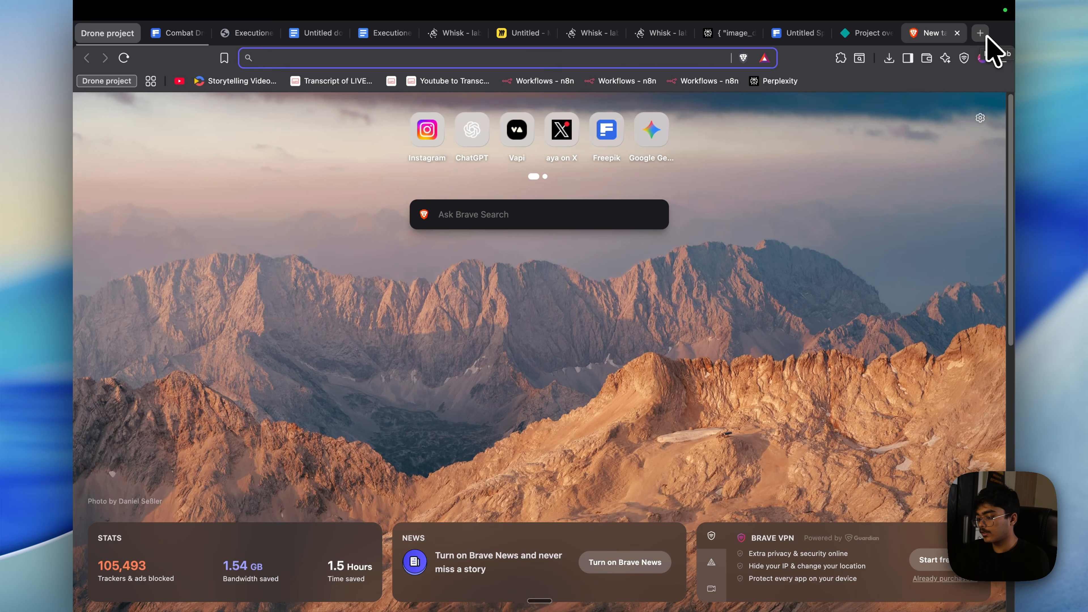
Search 'Top Drone manufactures in India defense'.
type("Top Dro")
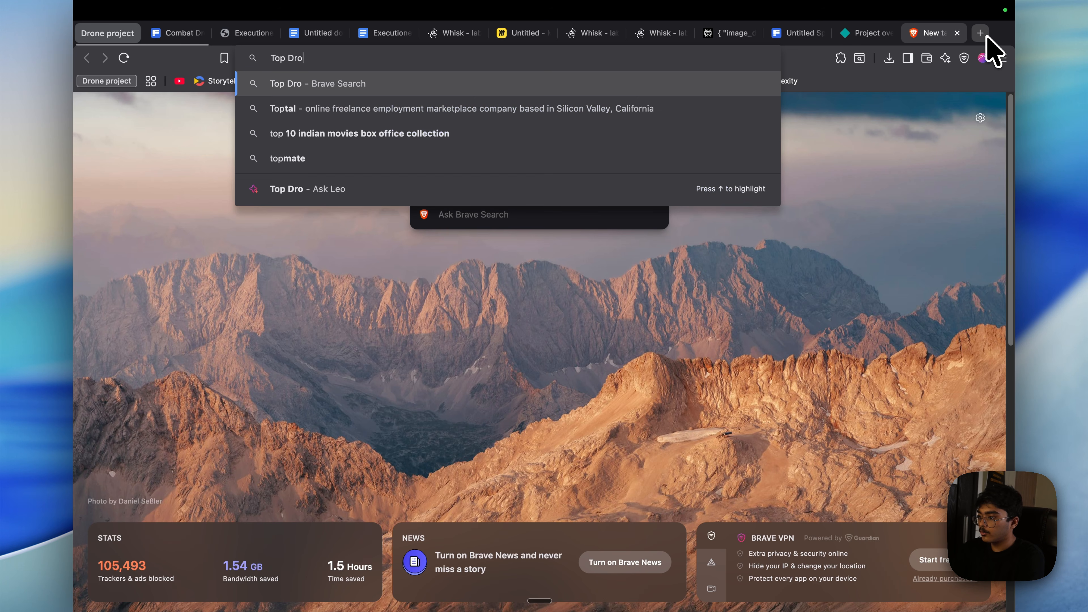
type("ne manufactur")
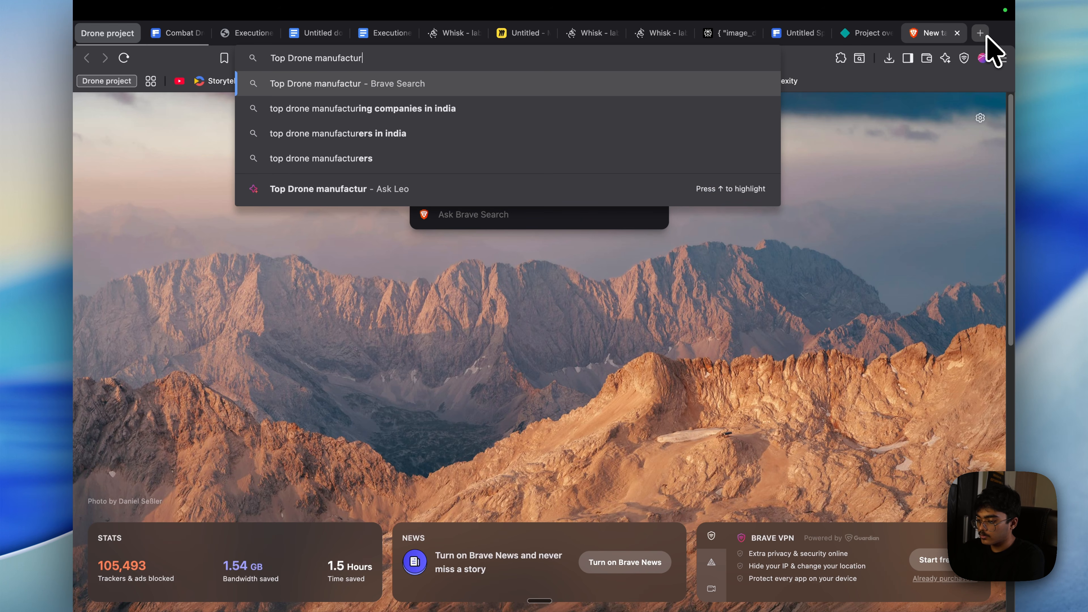
type("es in INida")
key("Return")
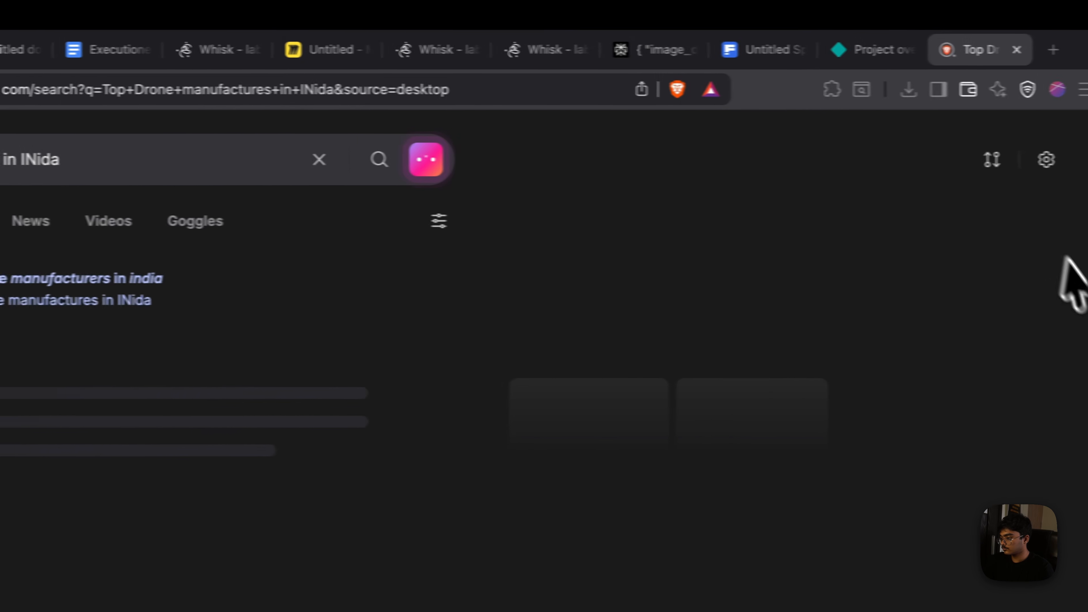
left_click(207, 161)
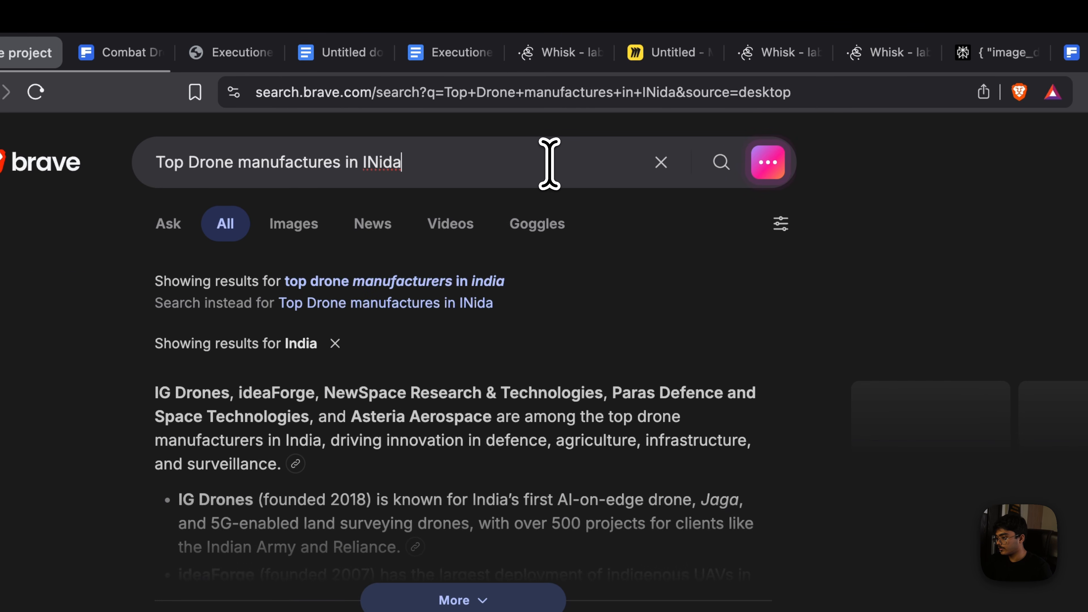
type("defe")
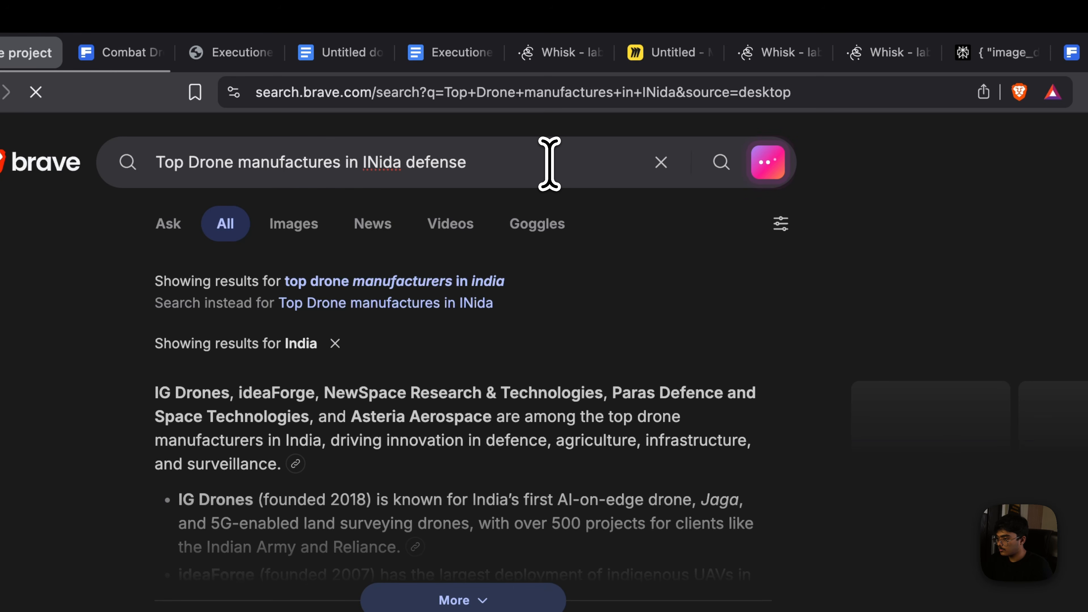
type("nse")
key("Return")
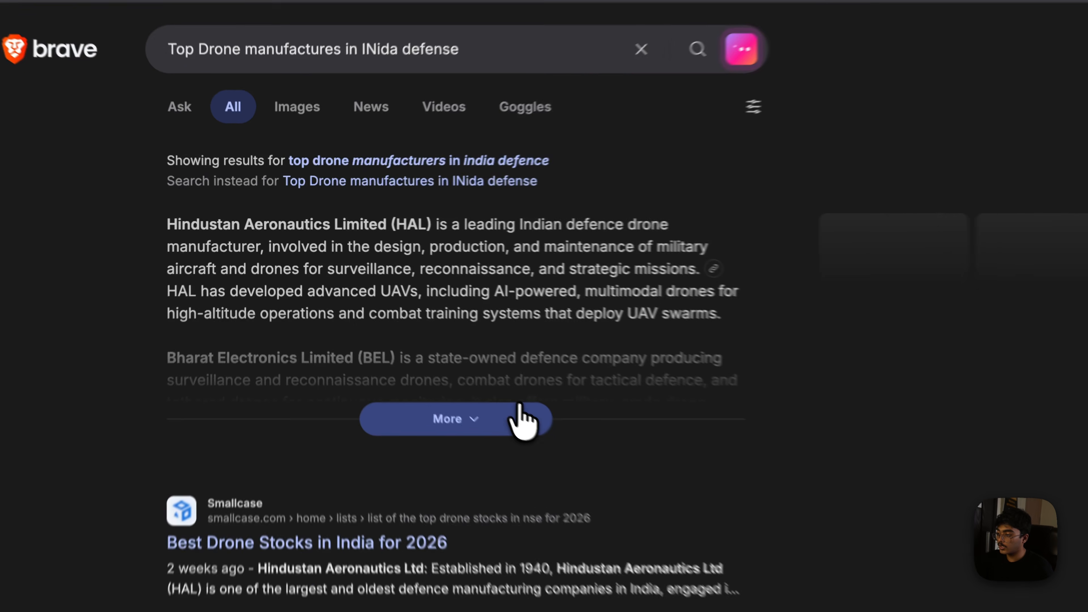
Copy 'IdeaForge Technology Ltd' from the AI answer, search it, and open ideaforgetech.com.
left_click(392, 351)
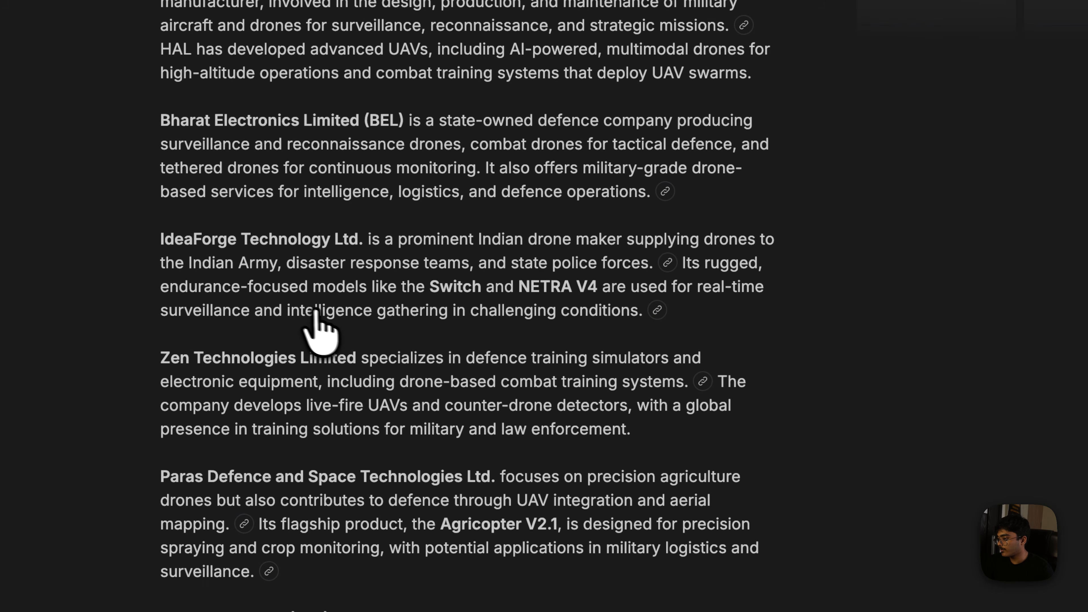
scroll(315, 316, "down", 2)
left_click_drag(156, 178, 238, 185)
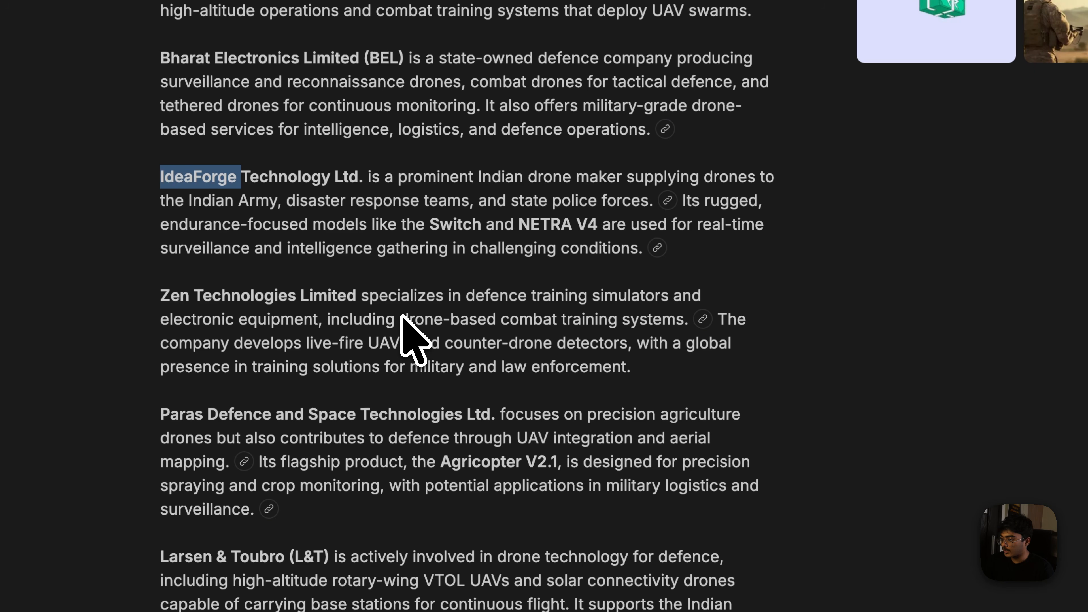
left_click_drag(160, 177, 358, 176)
key("super+c")
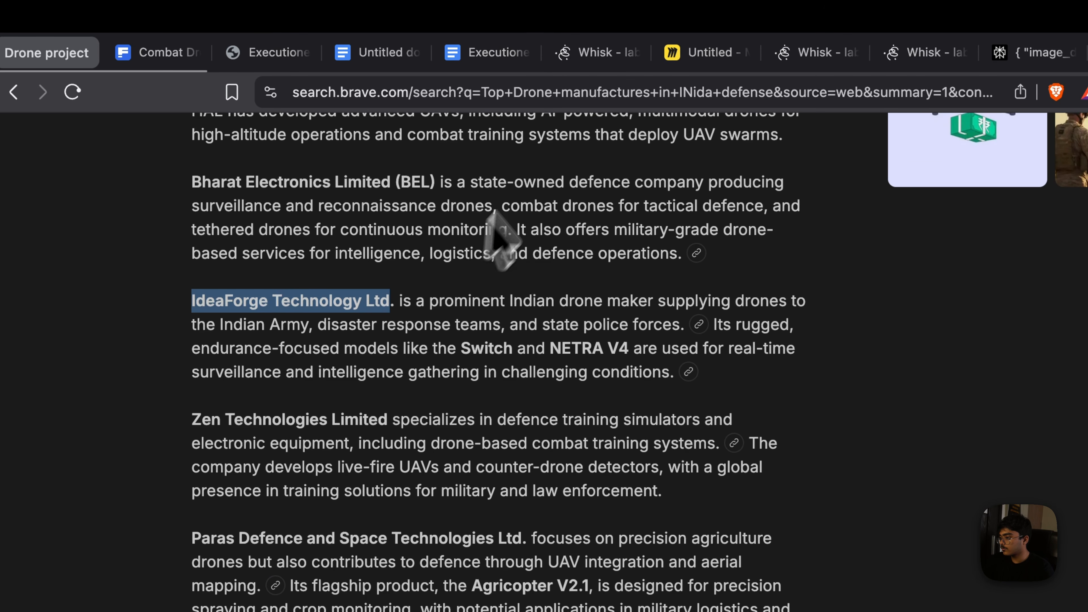
left_click(534, 2)
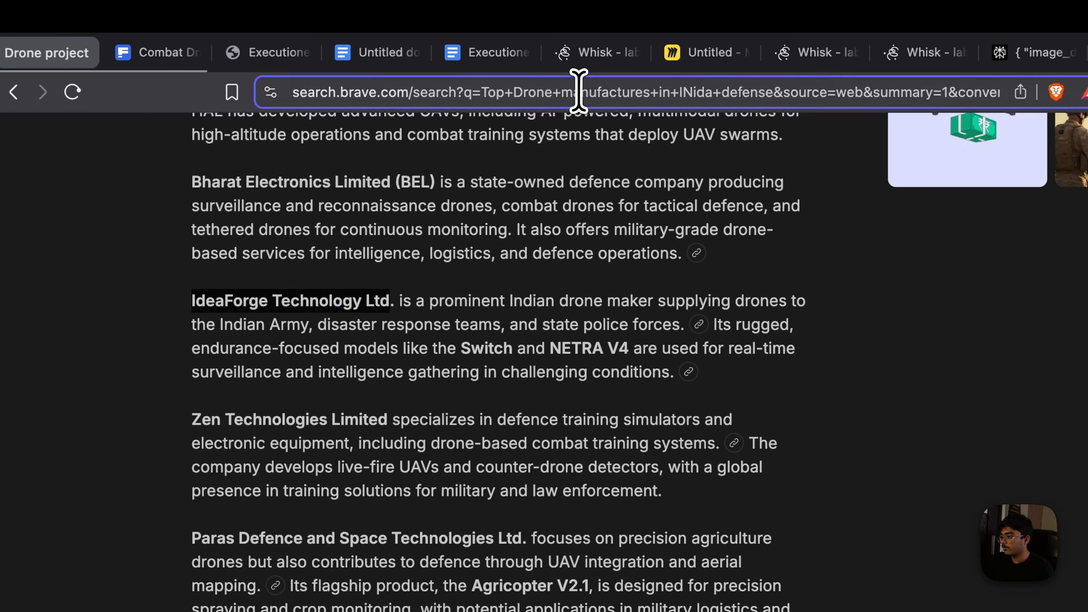
key("super+v")
key("Return")
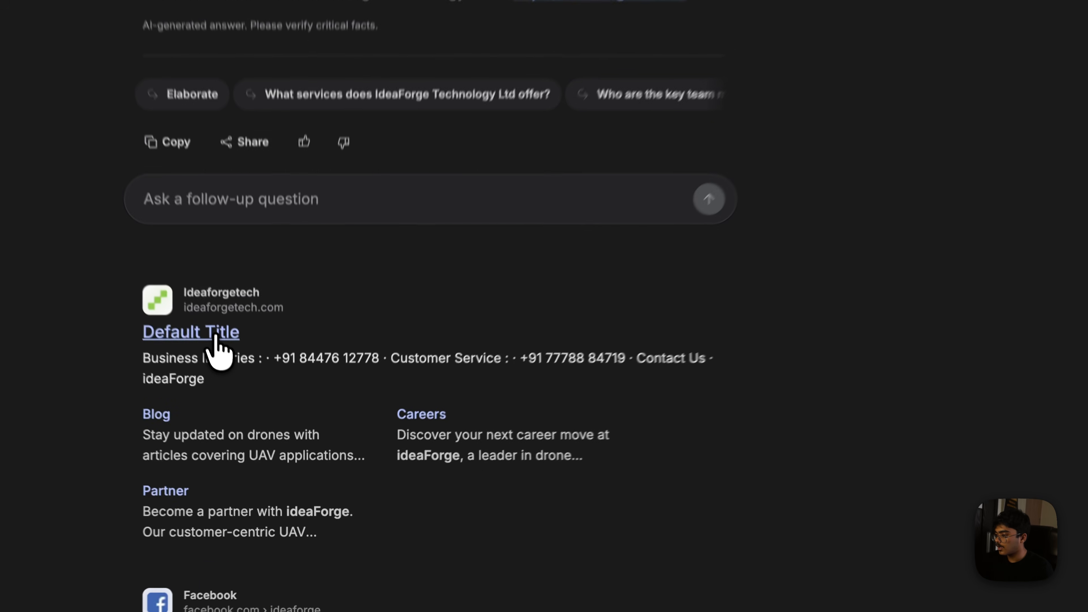
left_click(248, 405)
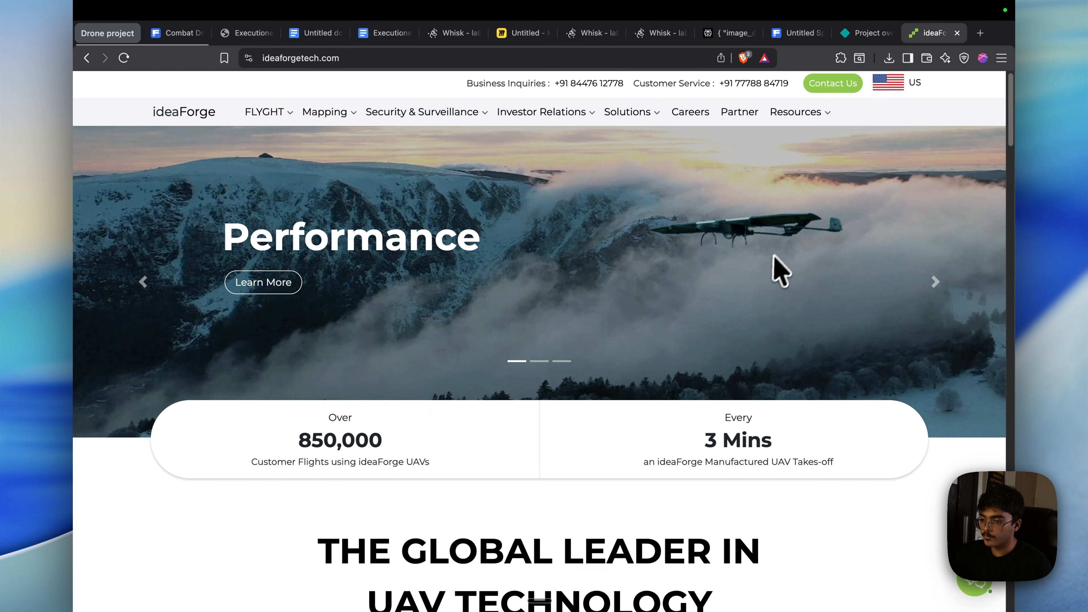
Go from the ideaForge home page through About Us to the Contact Us page.
scroll(776, 268, "down", 15)
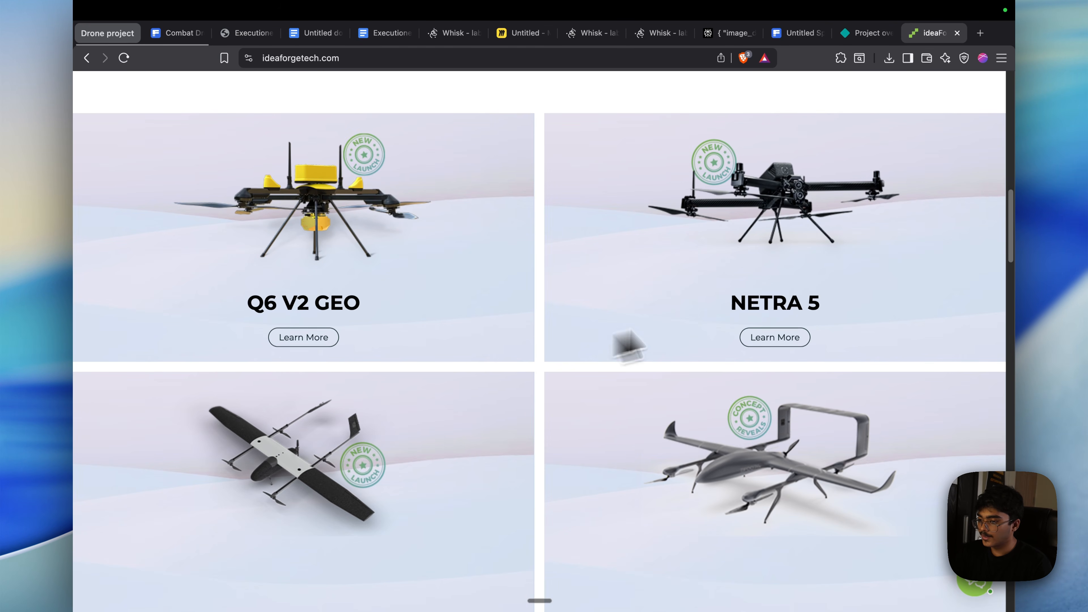
scroll(618, 334, "down", 8)
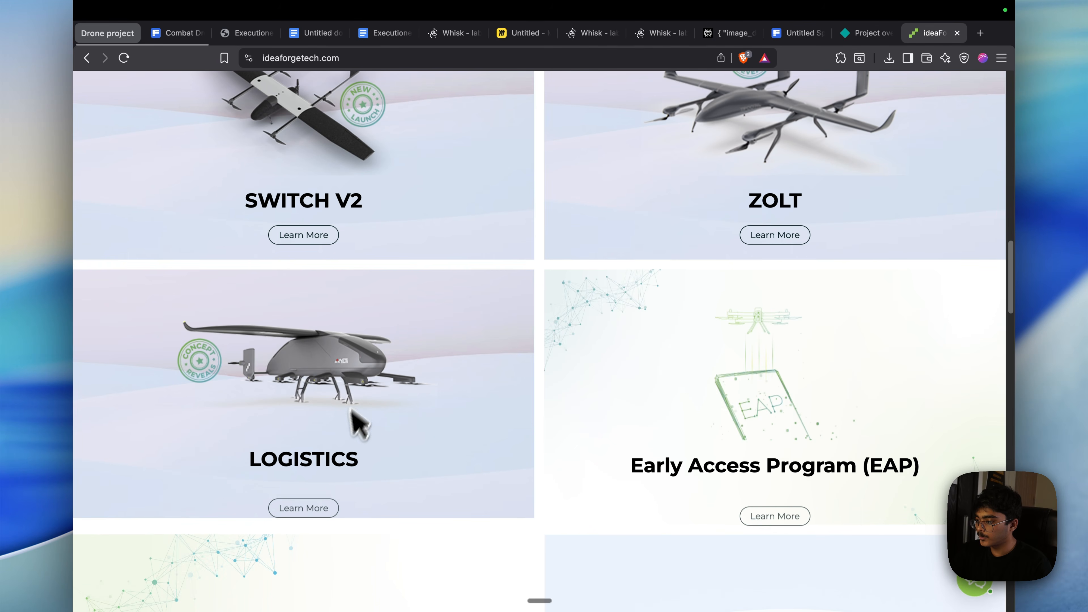
scroll(772, 238, "up", 1)
scroll(728, 229, "down", 8)
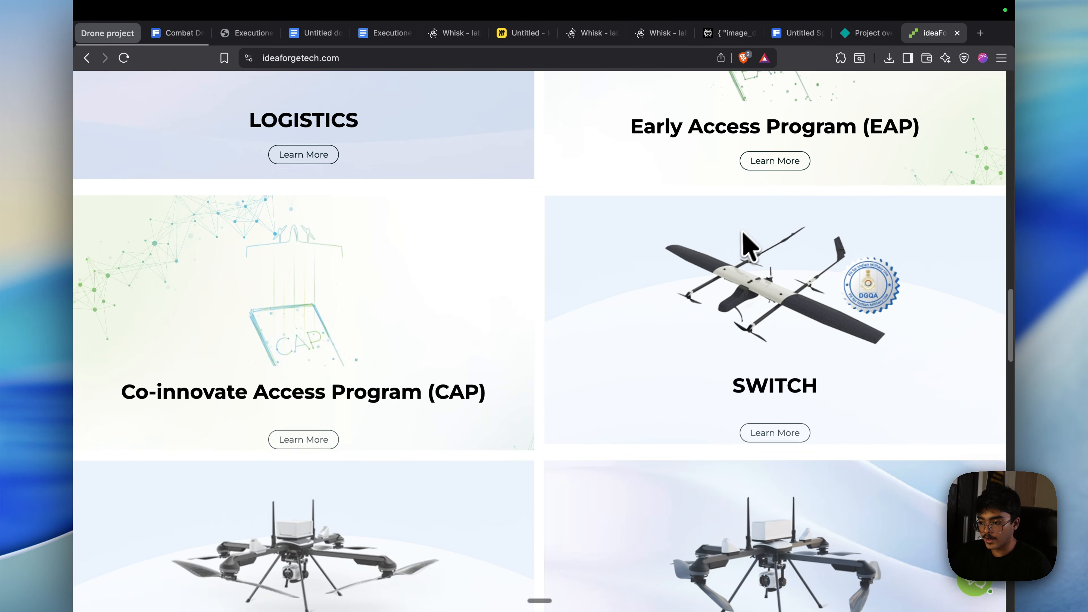
scroll(729, 268, "down", 10)
scroll(729, 268, "up", 10)
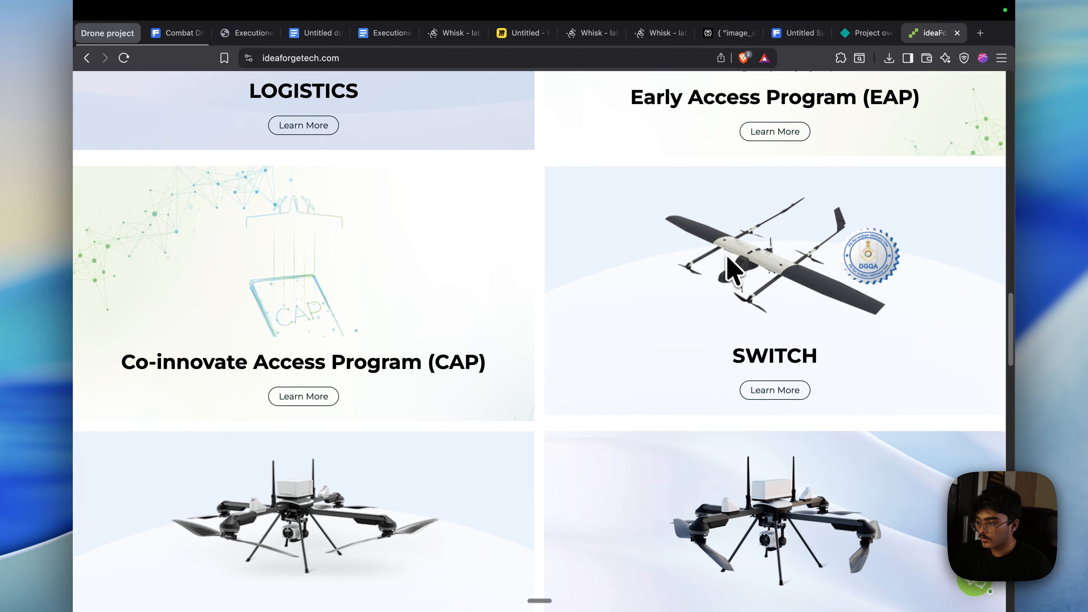
scroll(729, 257, "down", 15)
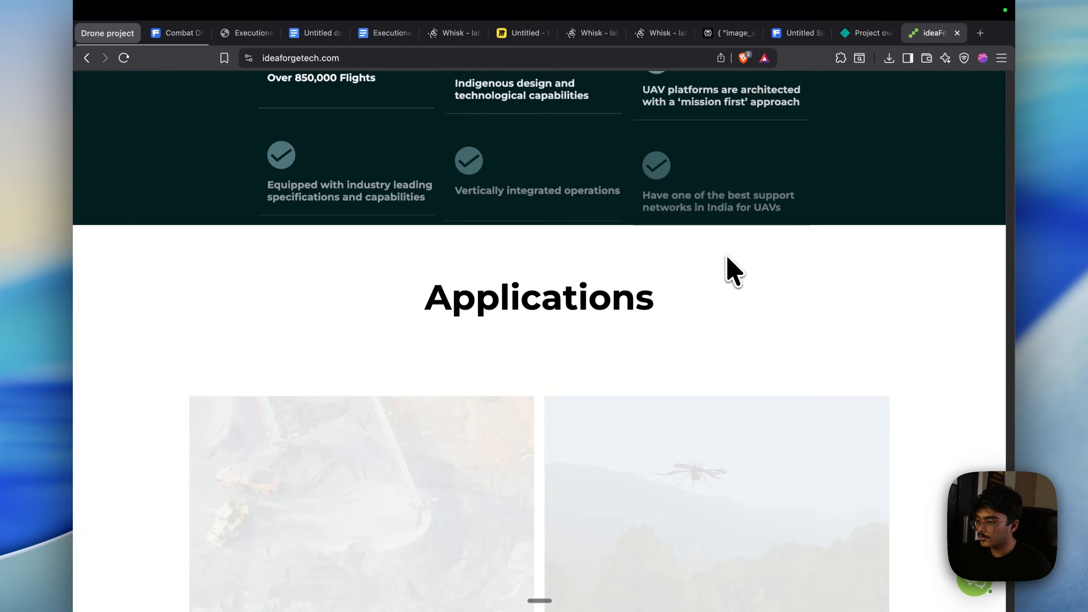
scroll(729, 273, "down", 8)
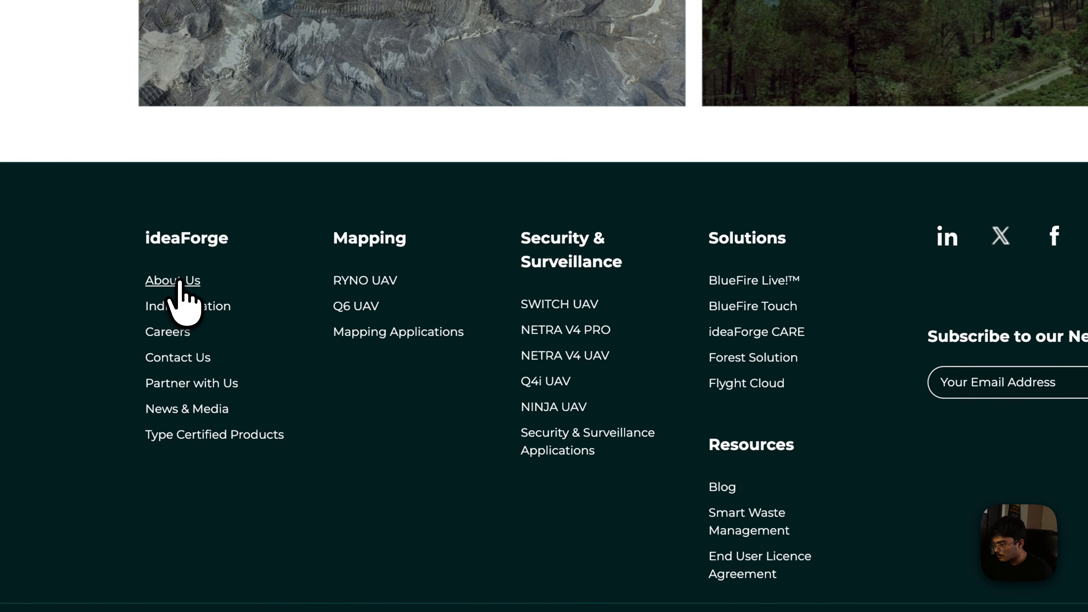
left_click(202, 372)
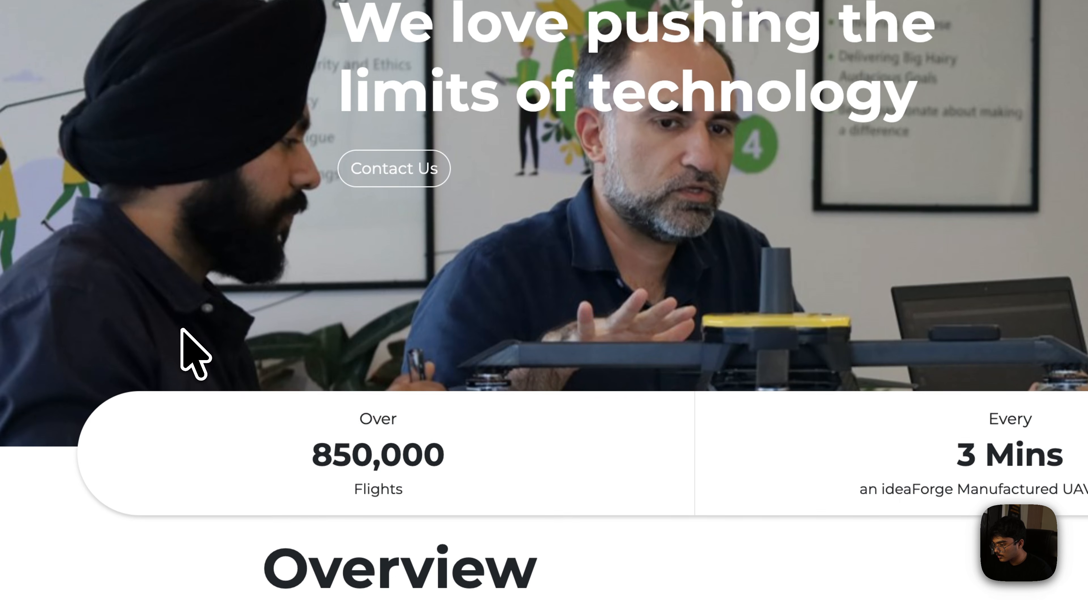
scroll(184, 336, "down", 20)
scroll(186, 341, "up", 3)
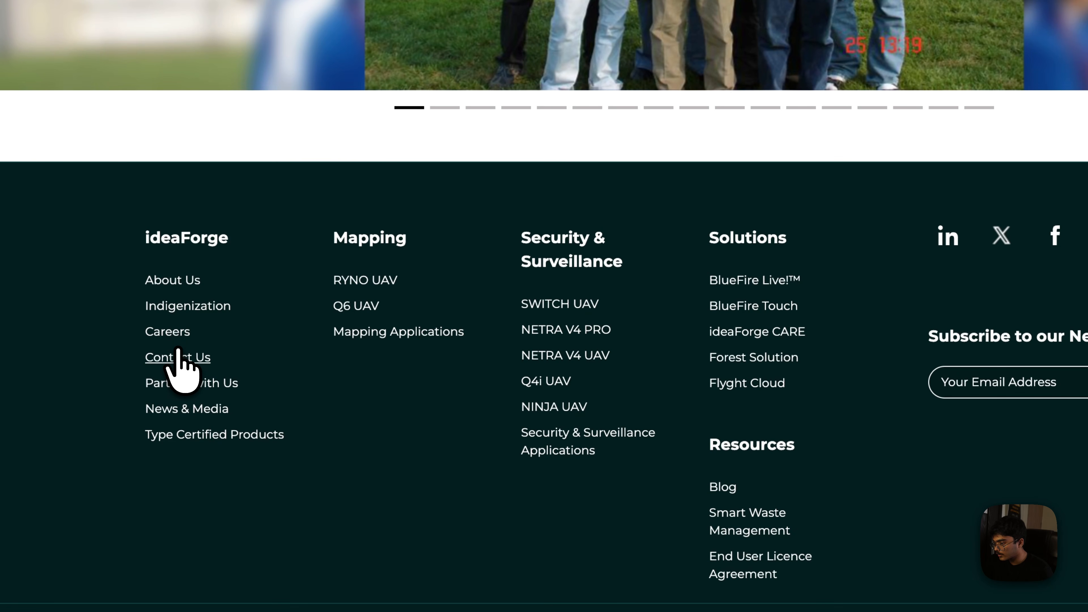
left_click(180, 357)
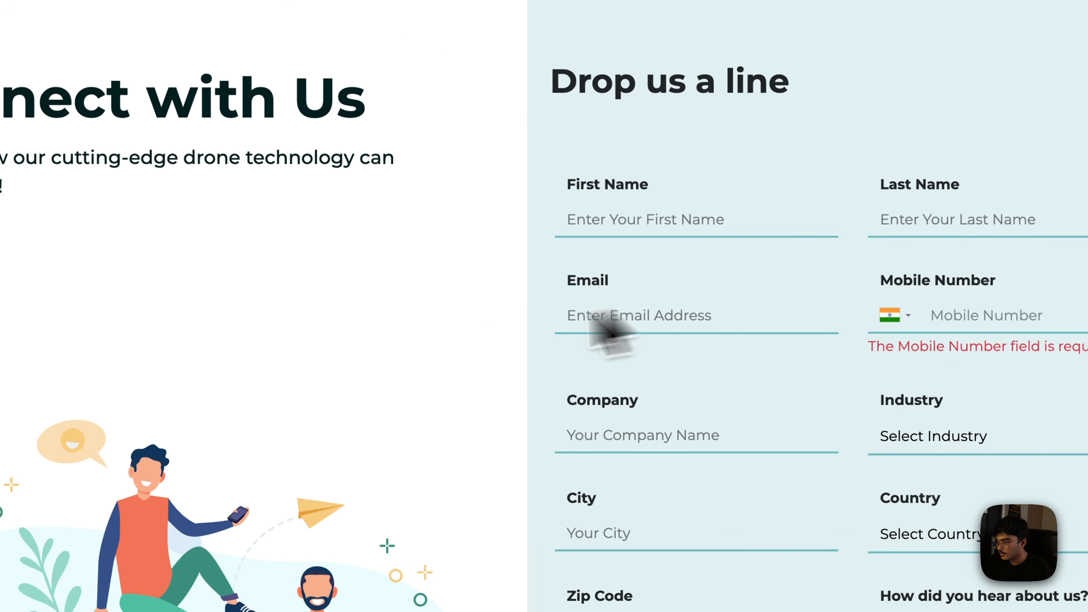
Select the Business Inquiries e-mail address on the Contact Us page.
scroll(595, 328, "down", 5)
scroll(498, 248, "down", 5)
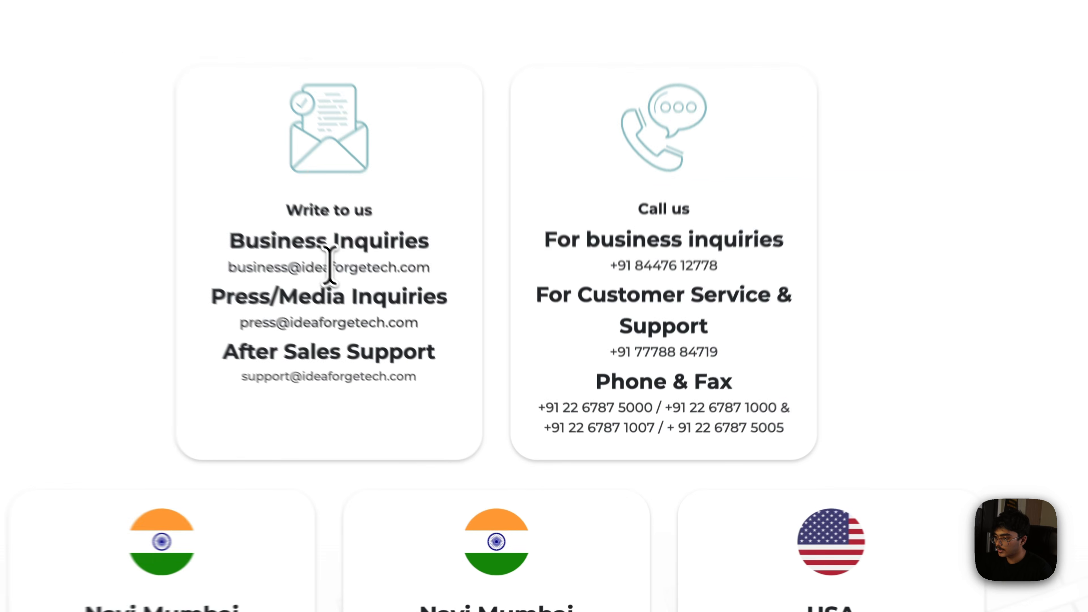
triple_click(428, 366)
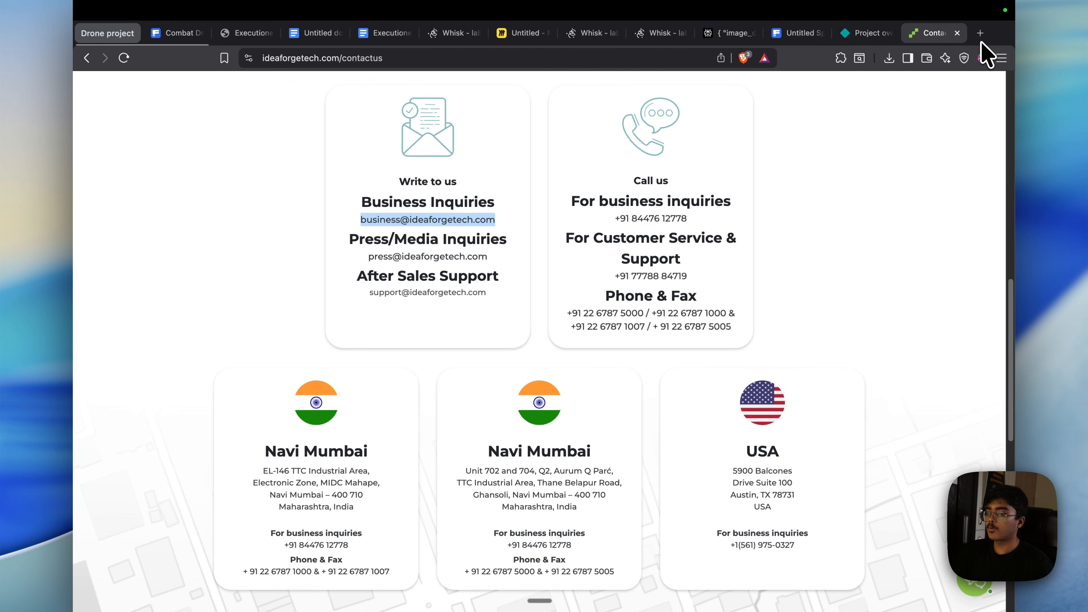
left_click(980, 32)
Open the Hostinger Mail login page and start entering the account e-mail address.
type("H")
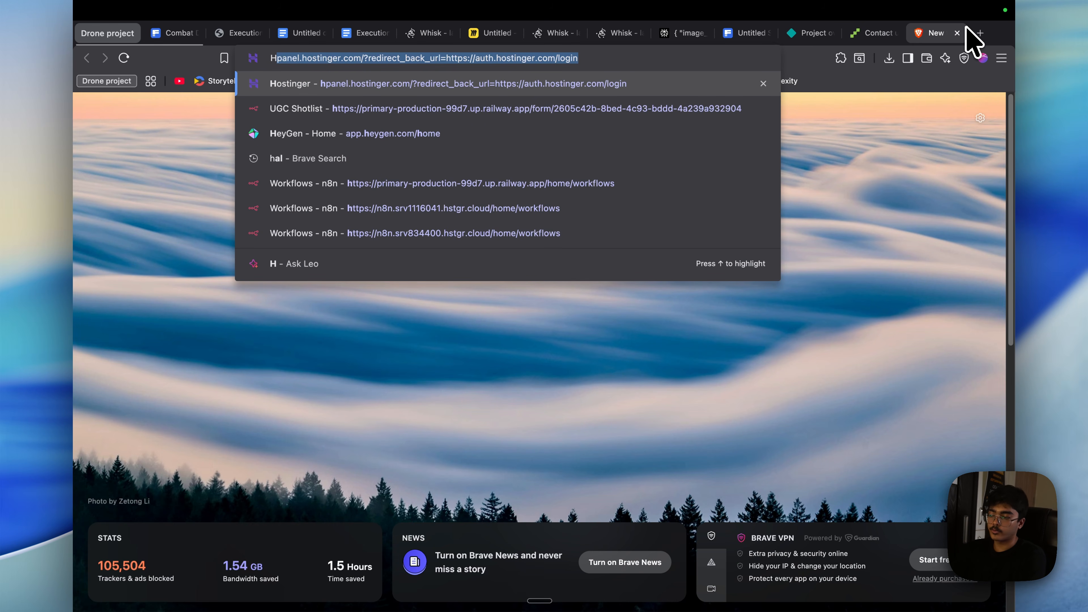
key("BackSpace")
key("BackSpace")
type("mail")
key("Return")
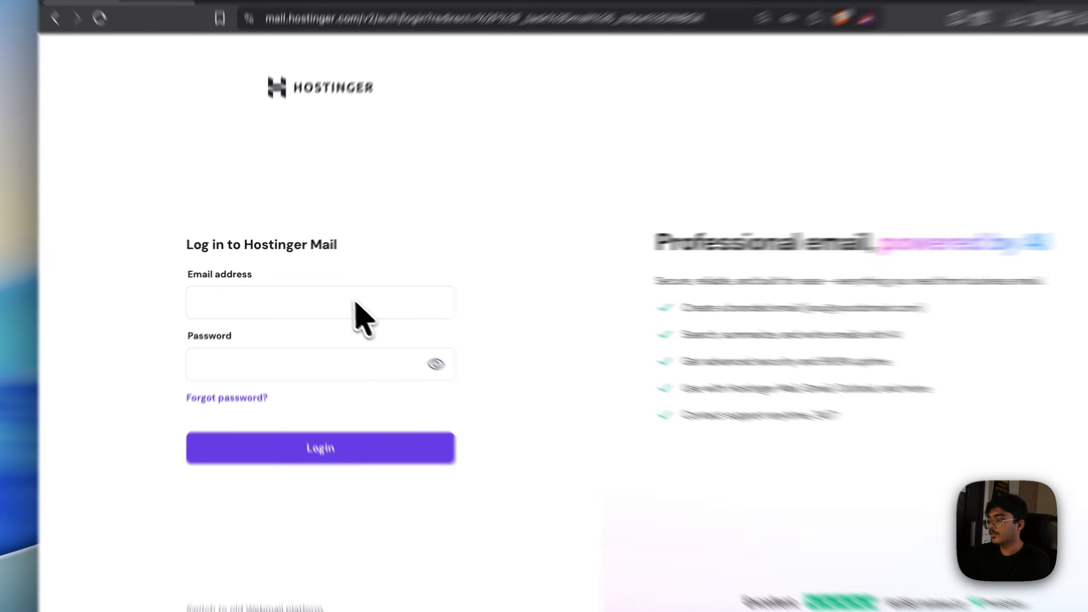
left_click(338, 293)
type("shryeas")
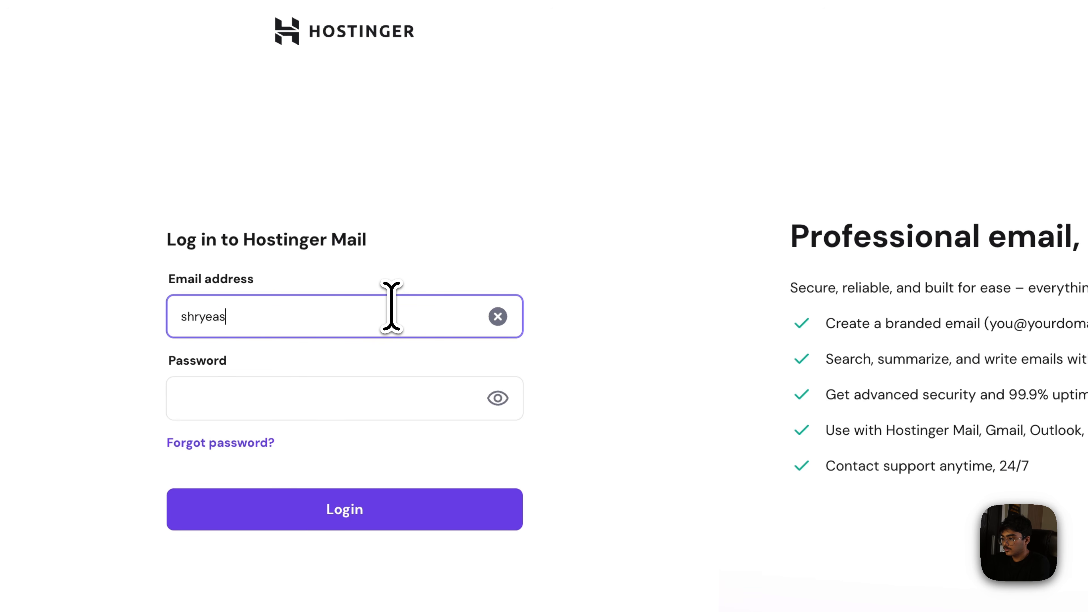
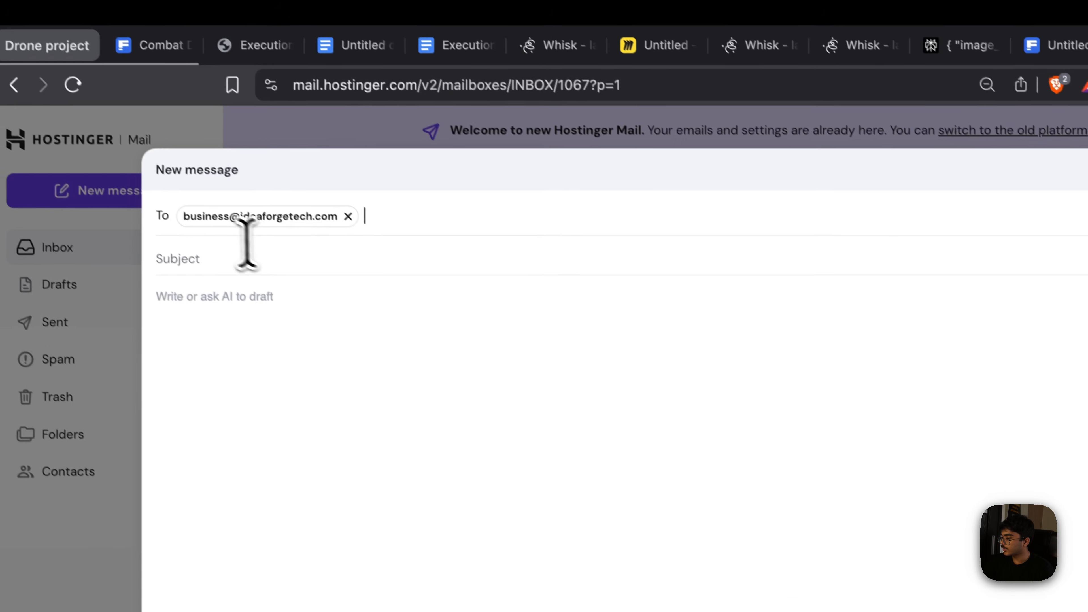
Enter the subject 'Web Design Service offer for Ideaforge', correcting the 'Deisgn' misspelling.
left_click(357, 274)
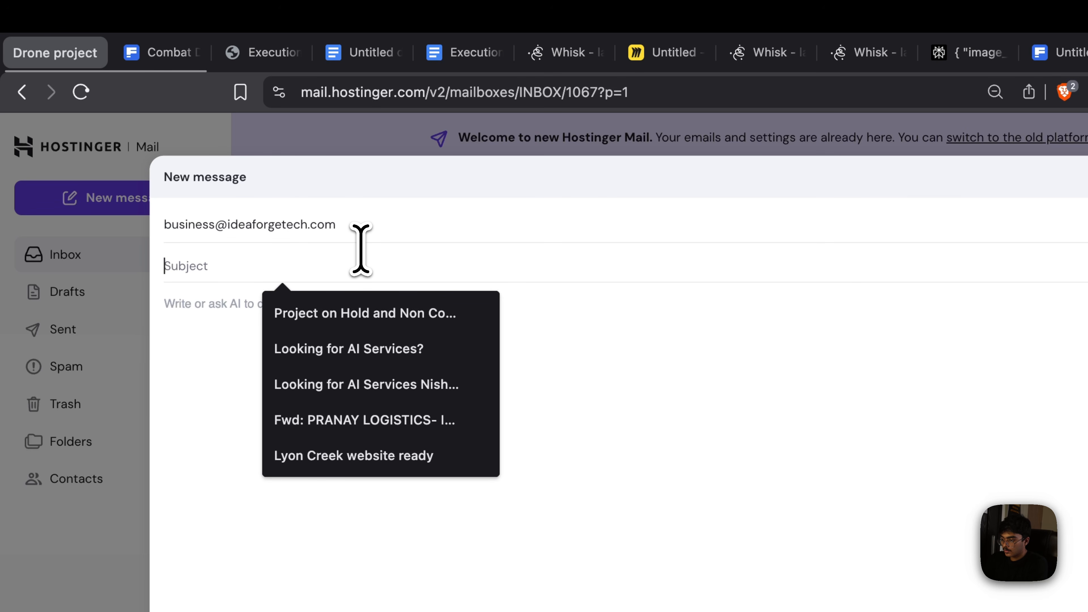
type("Would")
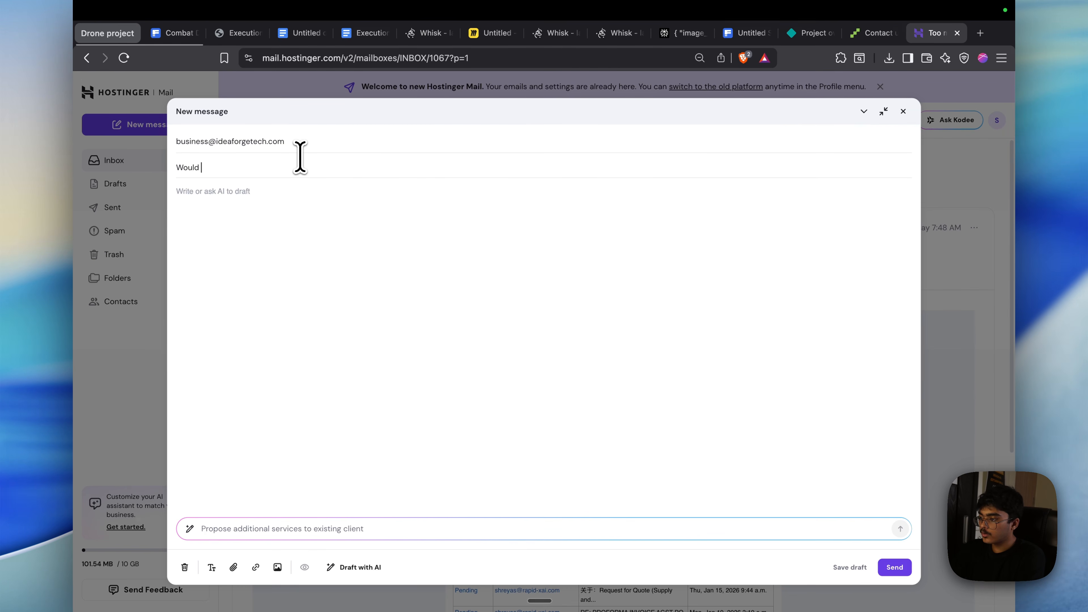
type("You ")
type("Like the")
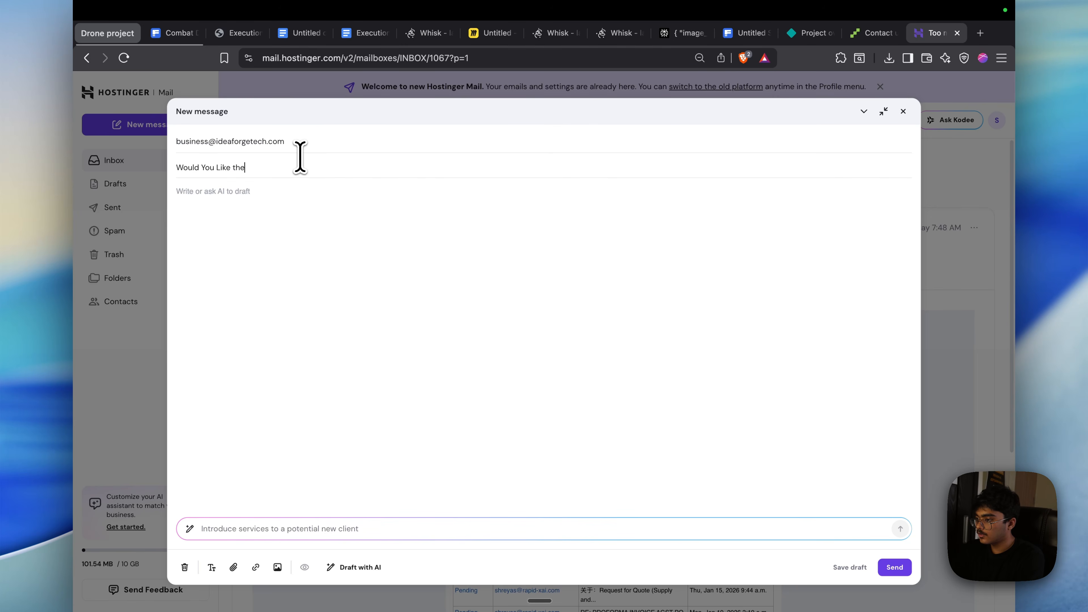
type(" Following")
key("super+a")
key("BackSpace")
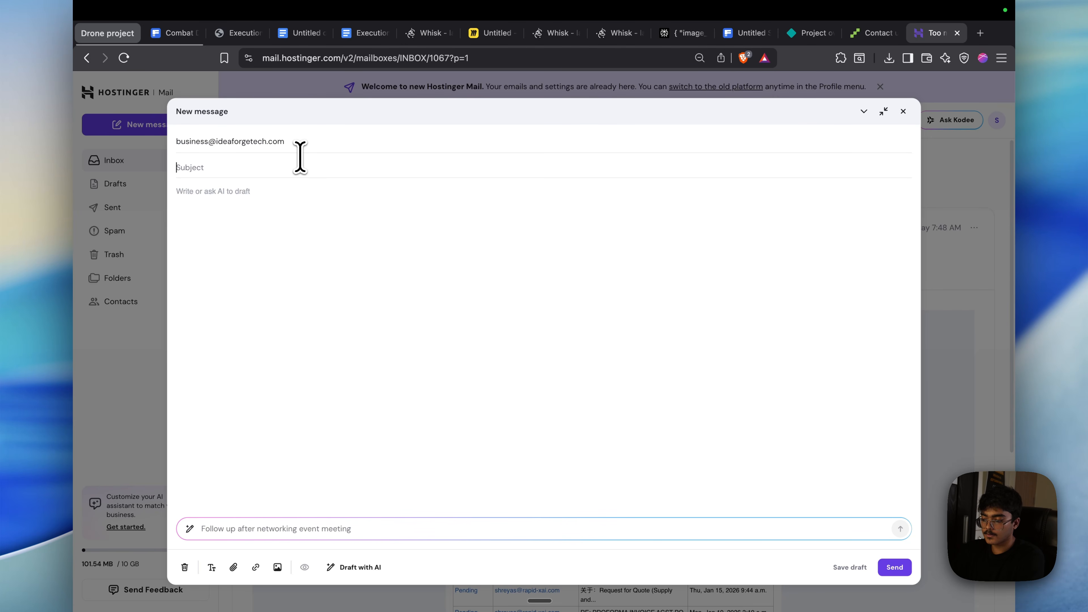
type("Web D")
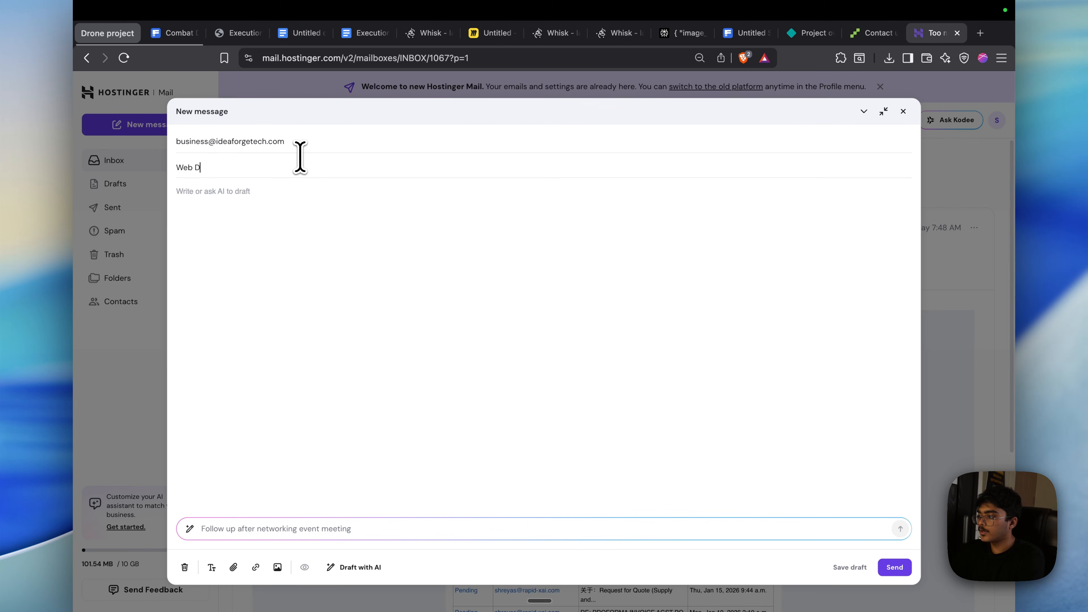
type("eisgn Service ")
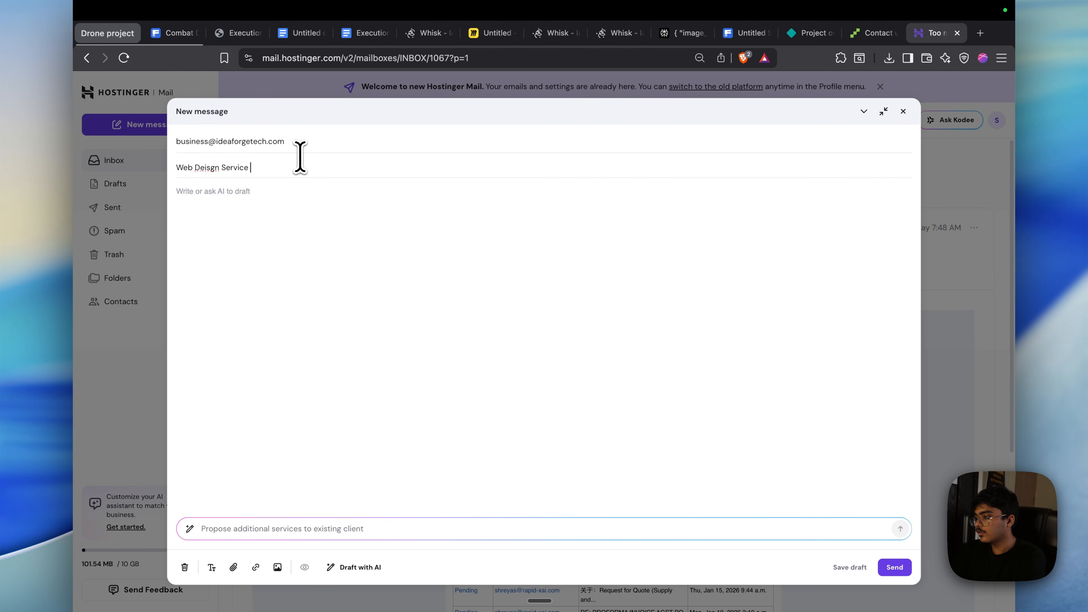
type("offer for Ideaforge")
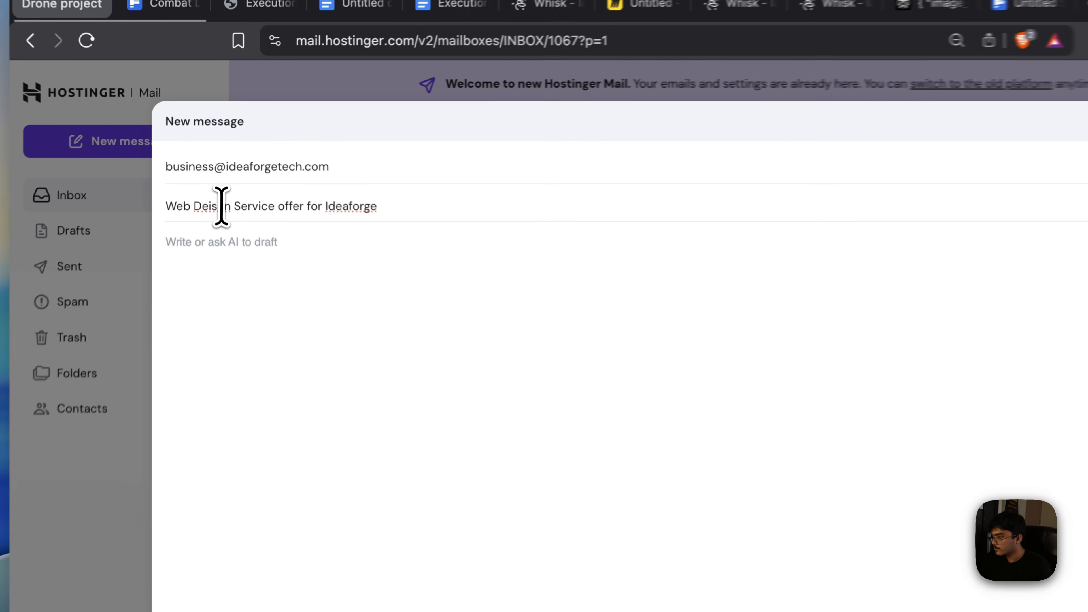
right_click(217, 167)
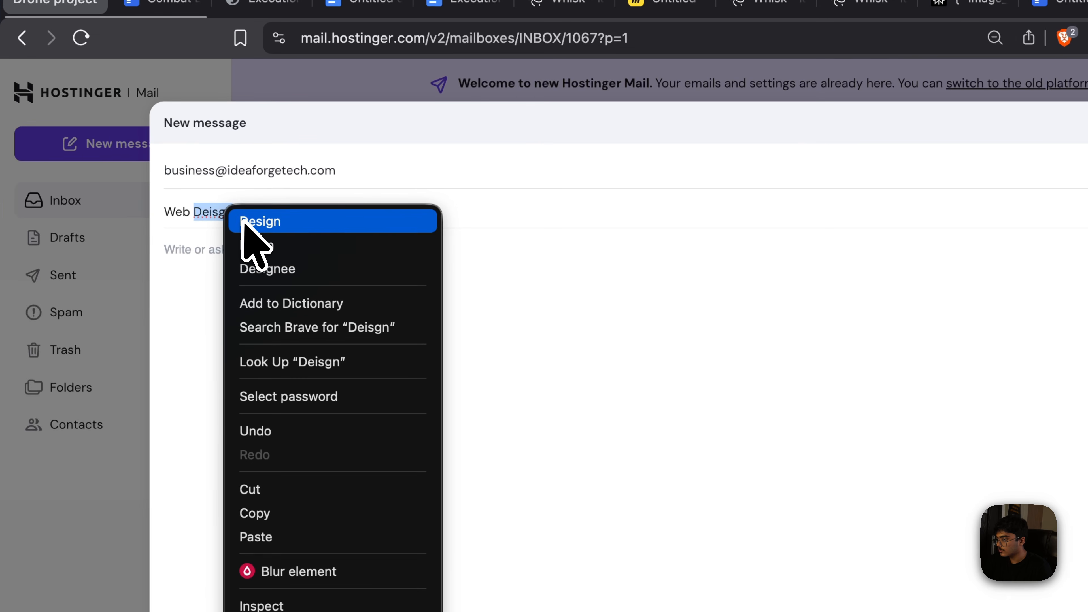
left_click(227, 174)
left_click(380, 297)
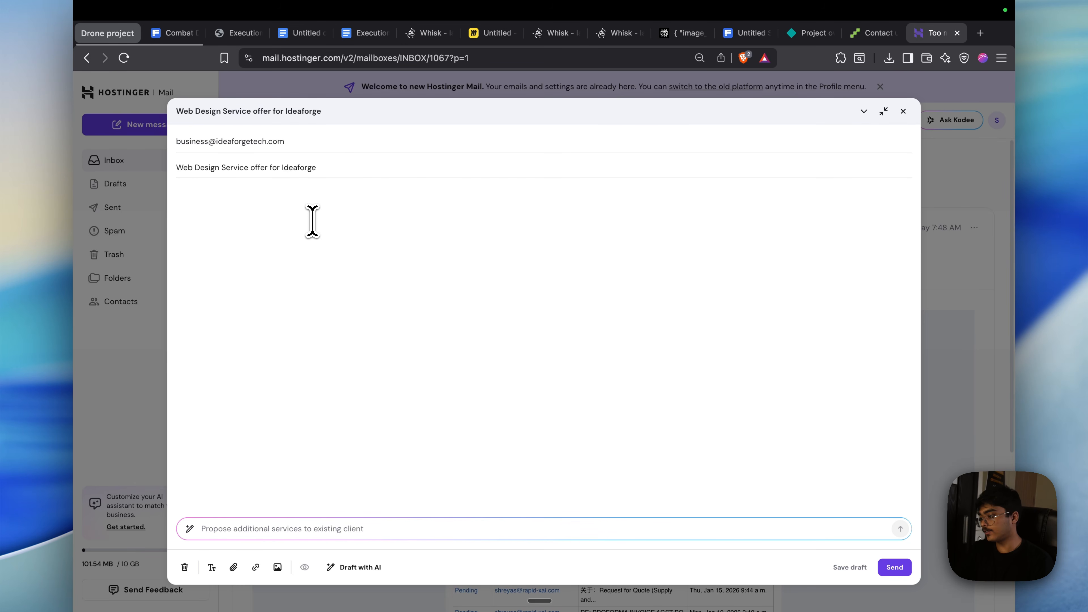
Start speech-to-text dictation for the email body with the fn shortcut.
key("fn")
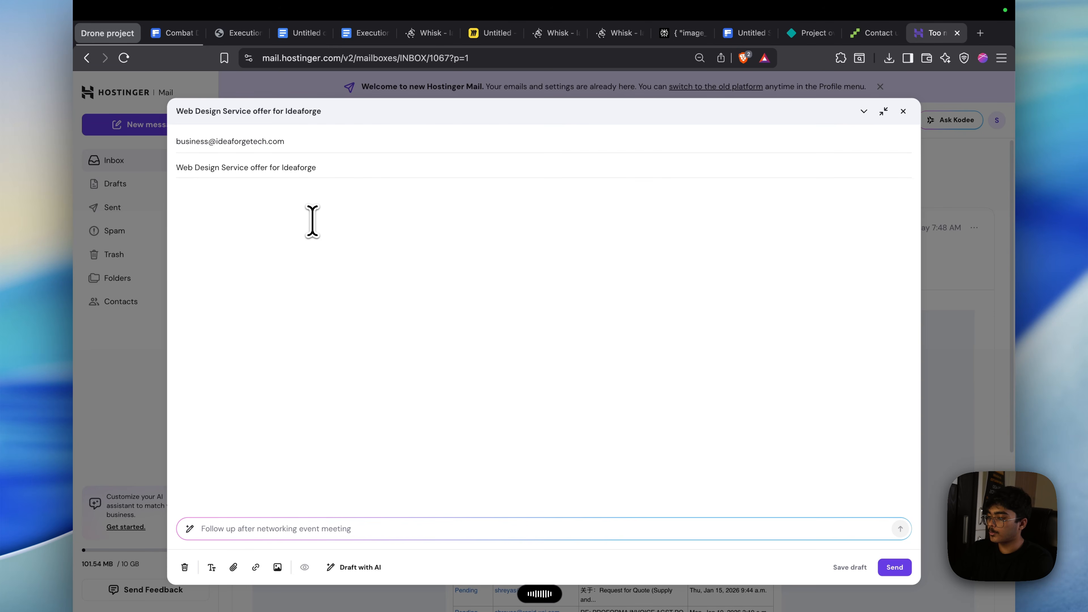
Insert the dictated pitch into the body and grab the live deft-syrniki-e62766.netlify.app URL from Netlify.
type("Hey Ideaforge team,  This is Shreyas Raj from RapidX AI.  I have actually built a 3D website for defence companies and I would like to see if you guys are interested in such services.  Here is the demo website:  If you are interested in it, please let me know. Else no worries, thanks!  Appreciate,  Bye Bye, Cheers!")
left_click(277, 244)
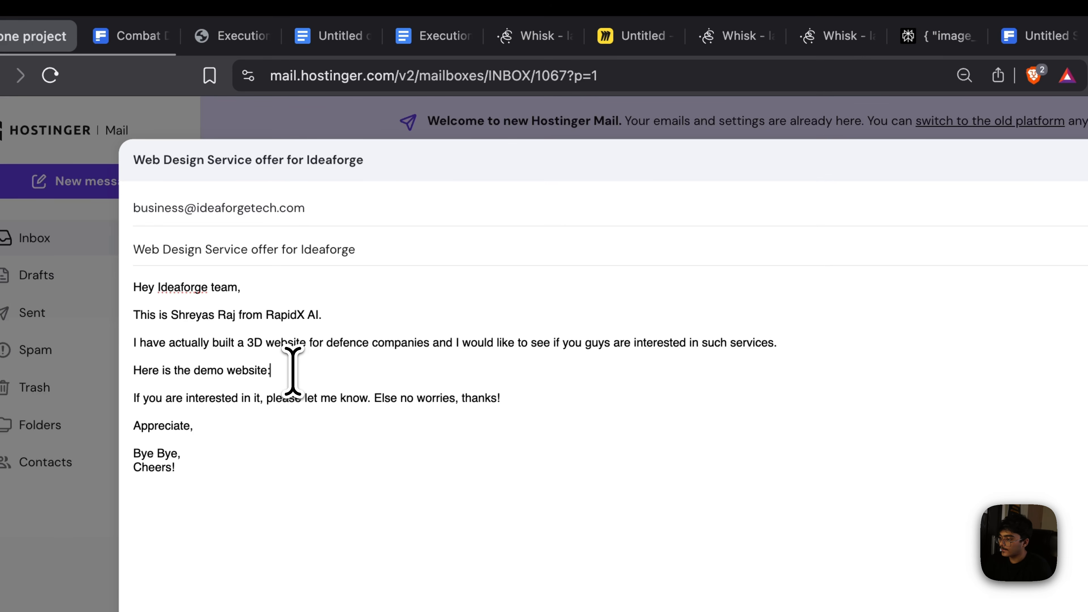
left_click(218, 36)
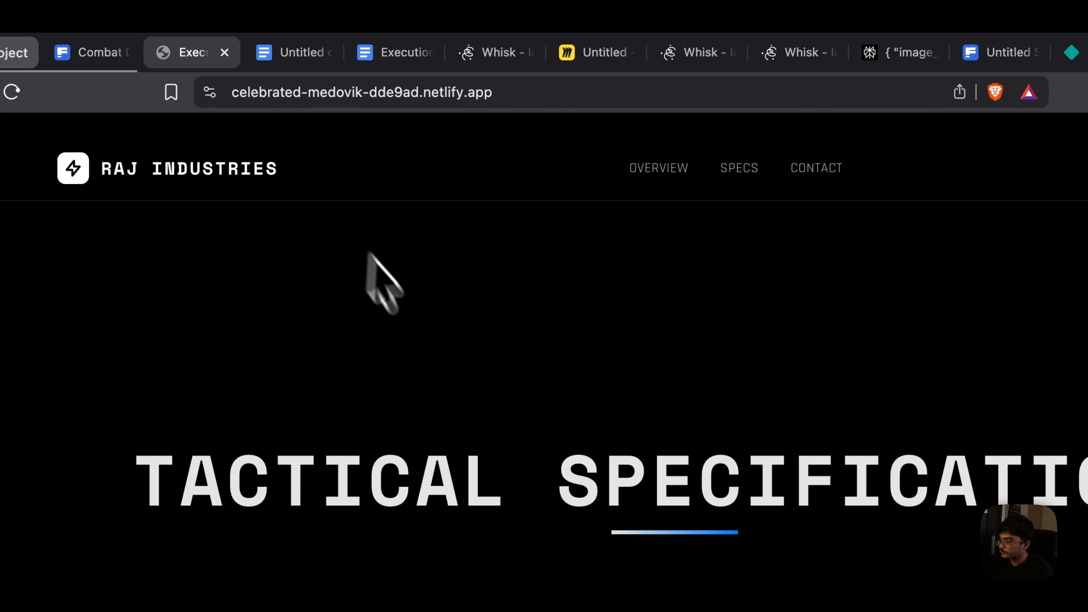
left_click(1082, 53)
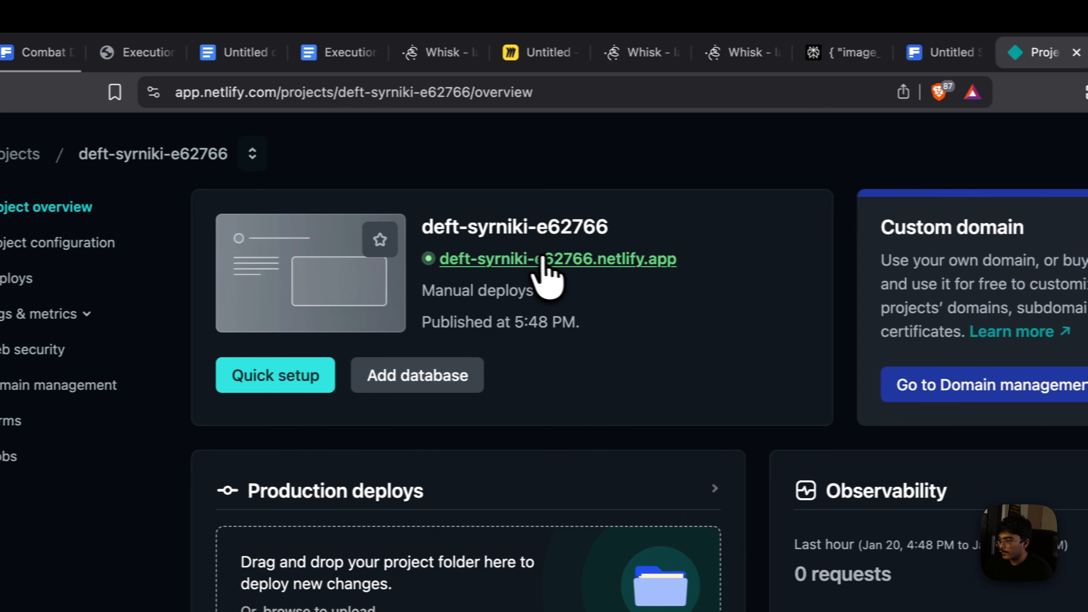
left_click(541, 260)
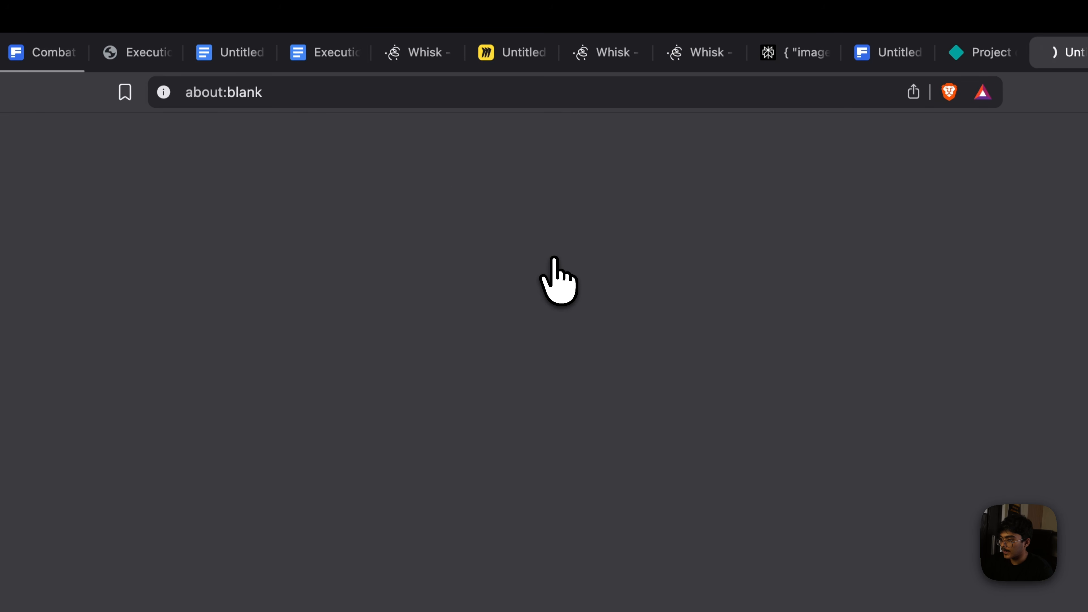
left_click(583, 92)
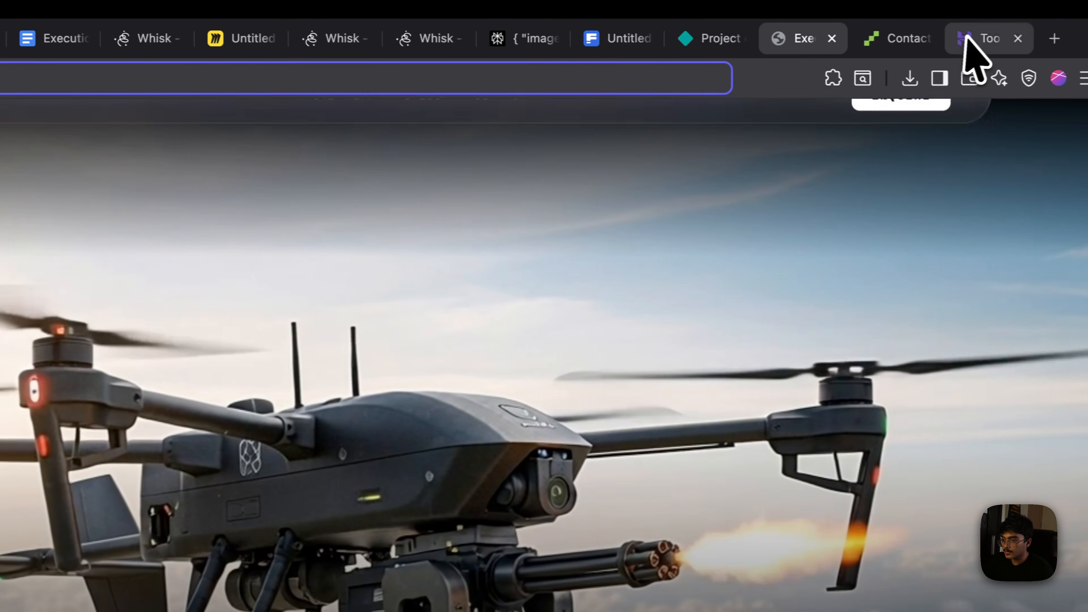
left_click(970, 54)
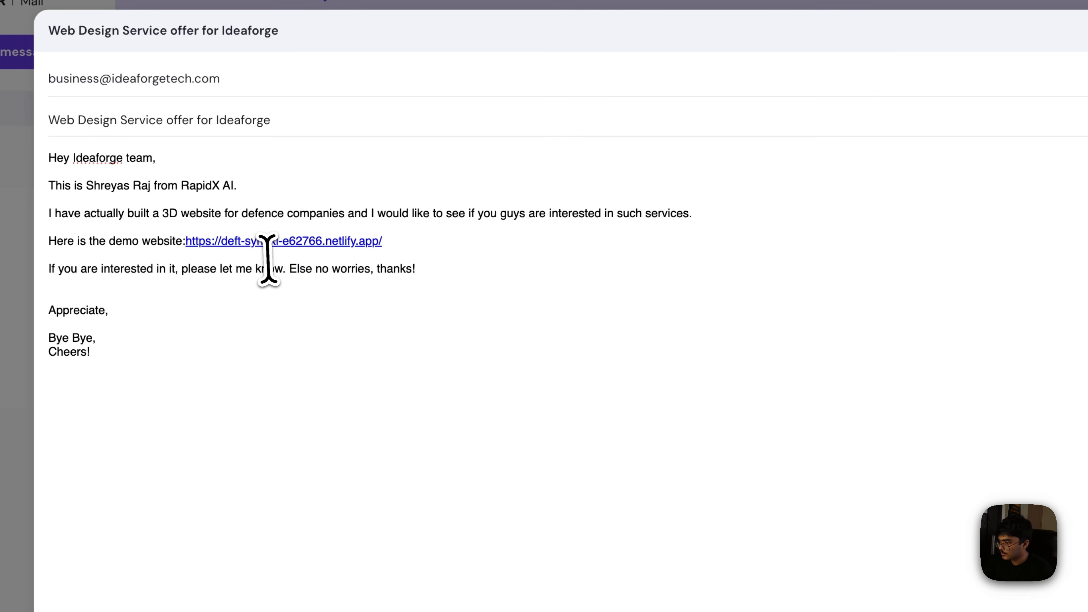
Move 'Else no worries.' onto its own line and change 'Appreciate' to 'Appreciated,'.
left_click(292, 269)
key("Return")
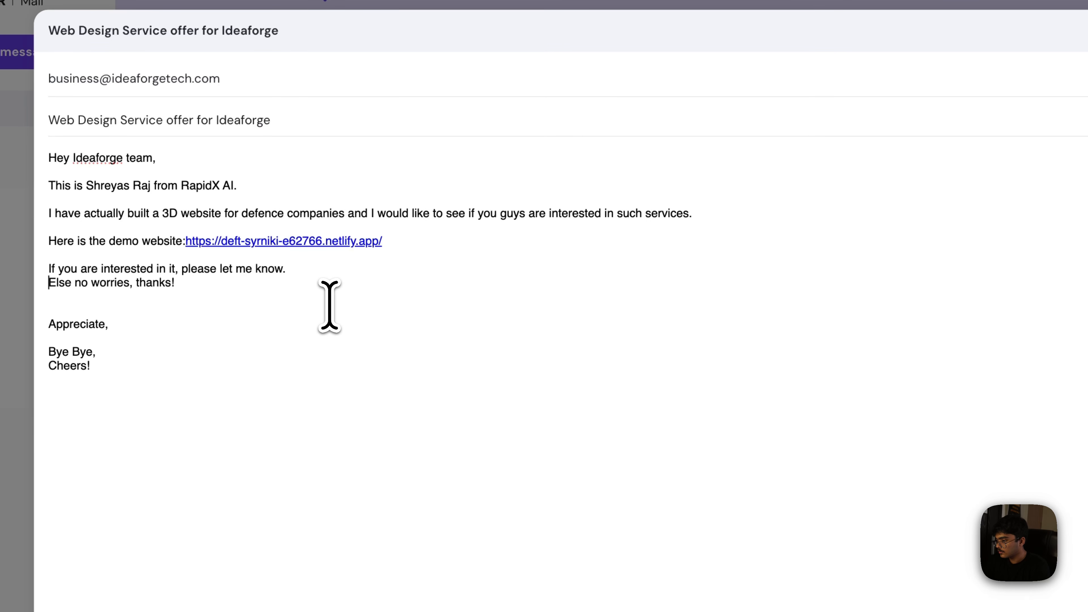
key("Right")
key("Right")
key("Right")
key("Right")
key("Right")
key("Right")
key("Right")
key("Right")
key("Right")
key("Right")
key("Right")
key("Right")
key("Right")
key("Right")
key("Right")
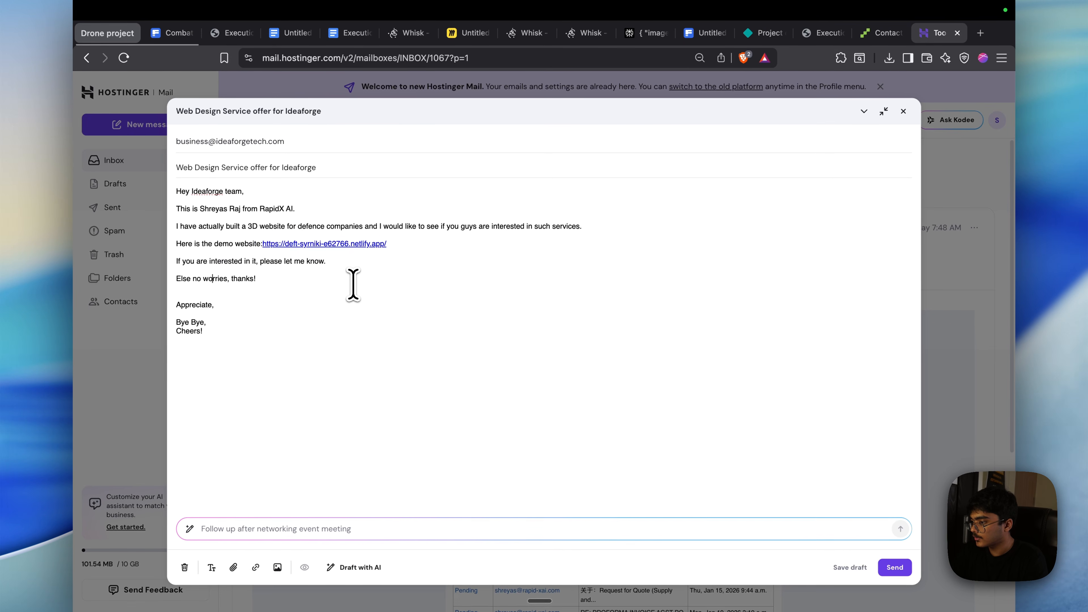
key("shift+End")
key("Delete")
key("Delete")
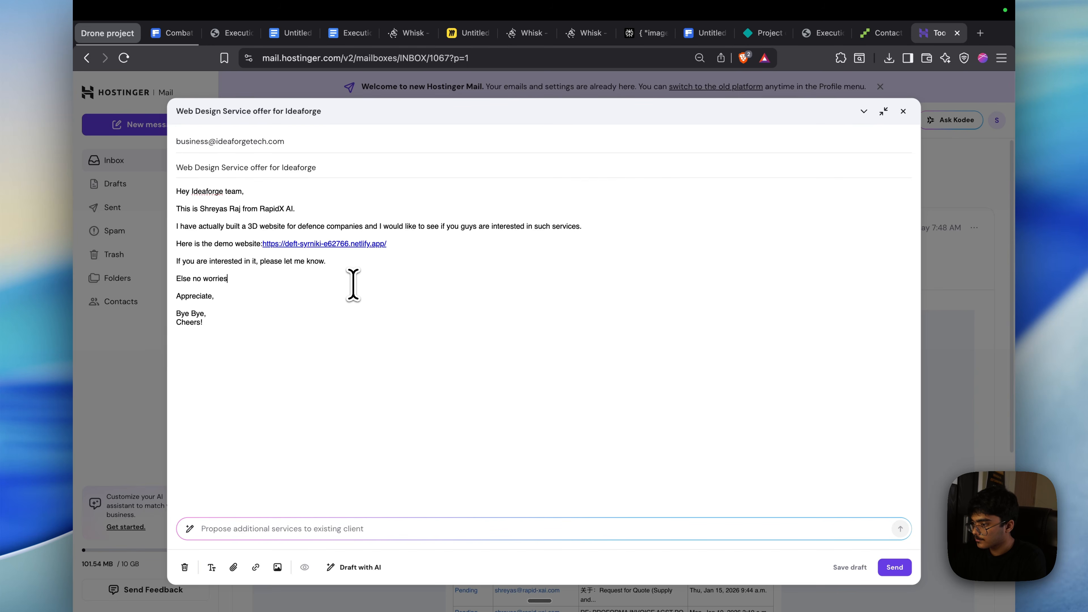
type(".d,")
Replace the 'Bye Bye,' sign-off with 'Have a great day'.
key("Return")
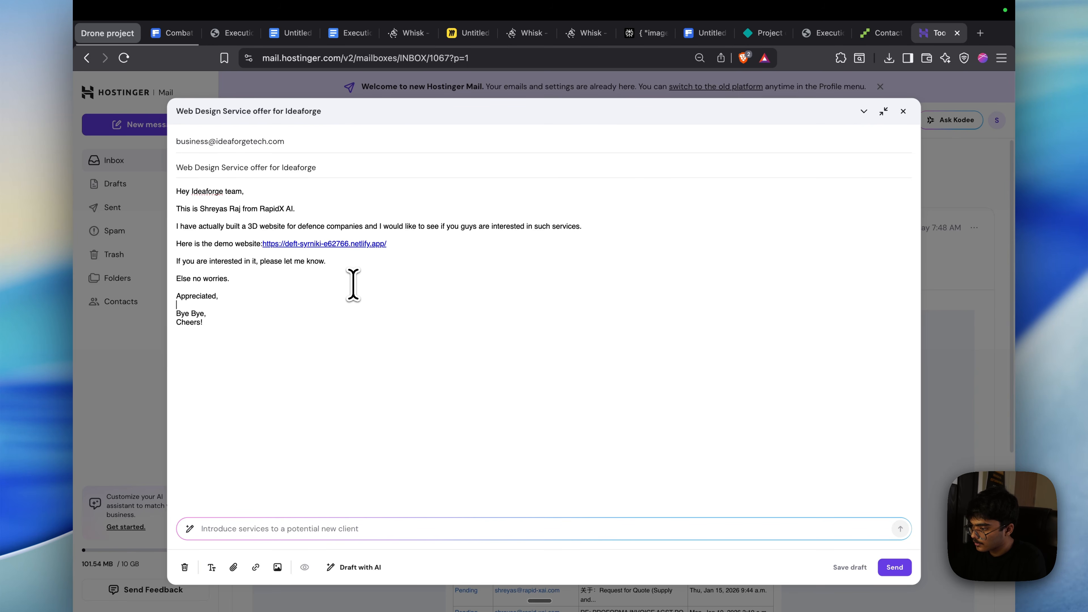
key("BackSpace")
key("BackSpace")
key("BackSpace")
key("BackSpace")
key("BackSpace")
key("BackSpace")
key("BackSpace")
key("BackSpace")
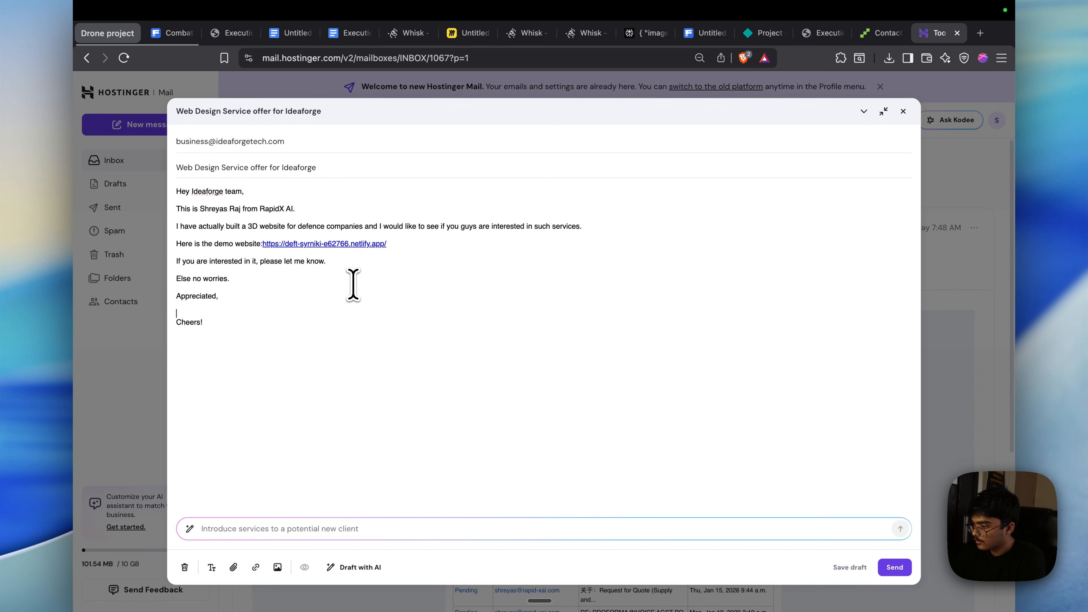
type("Have a")
key("BackSpace")
key("BackSpace")
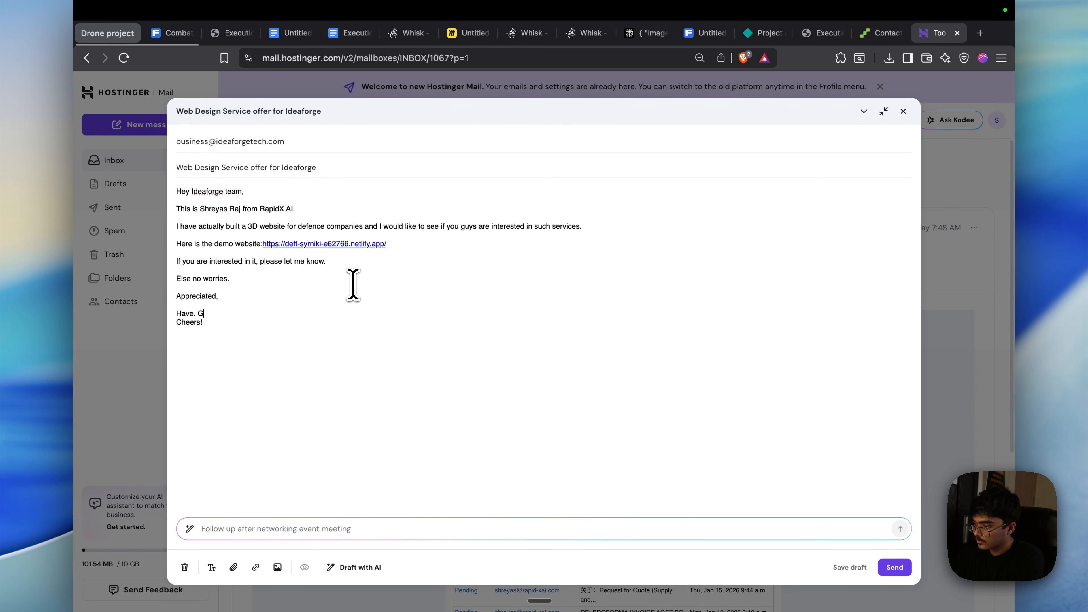
type(".")
type(" a ")
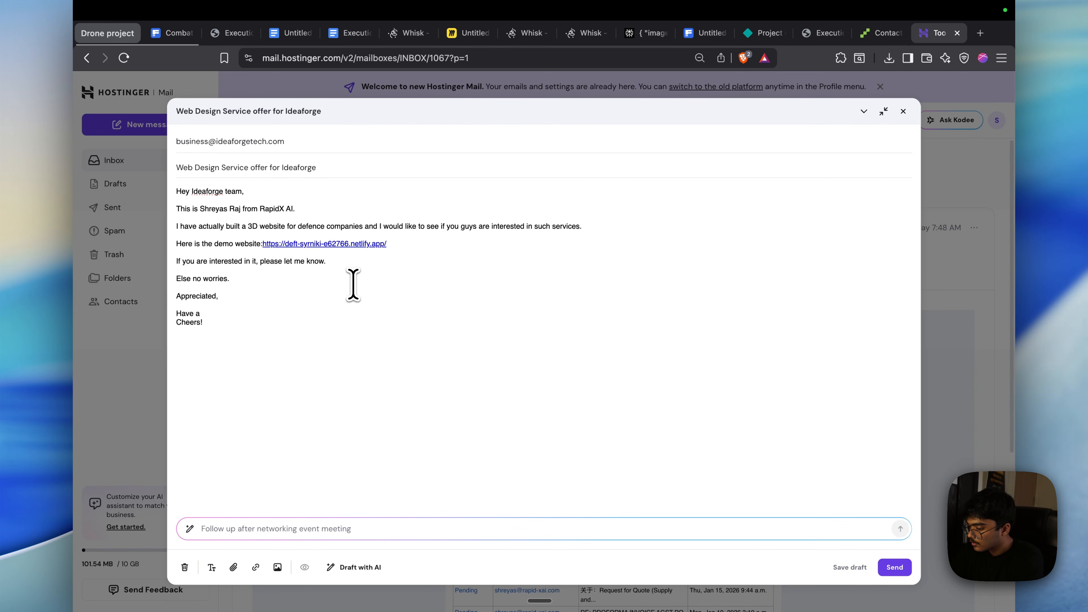
type("great day")
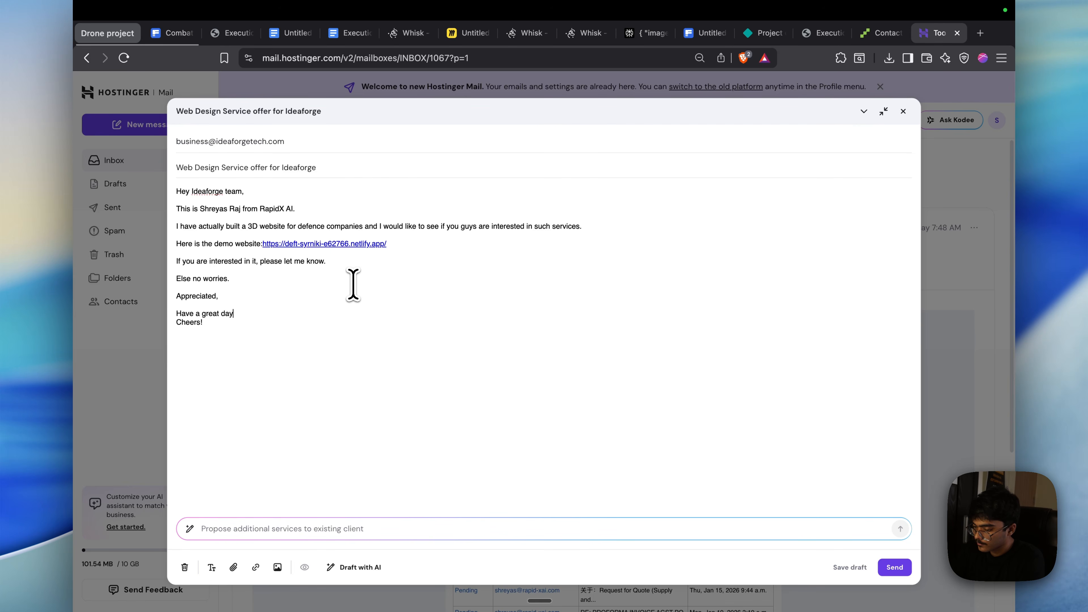